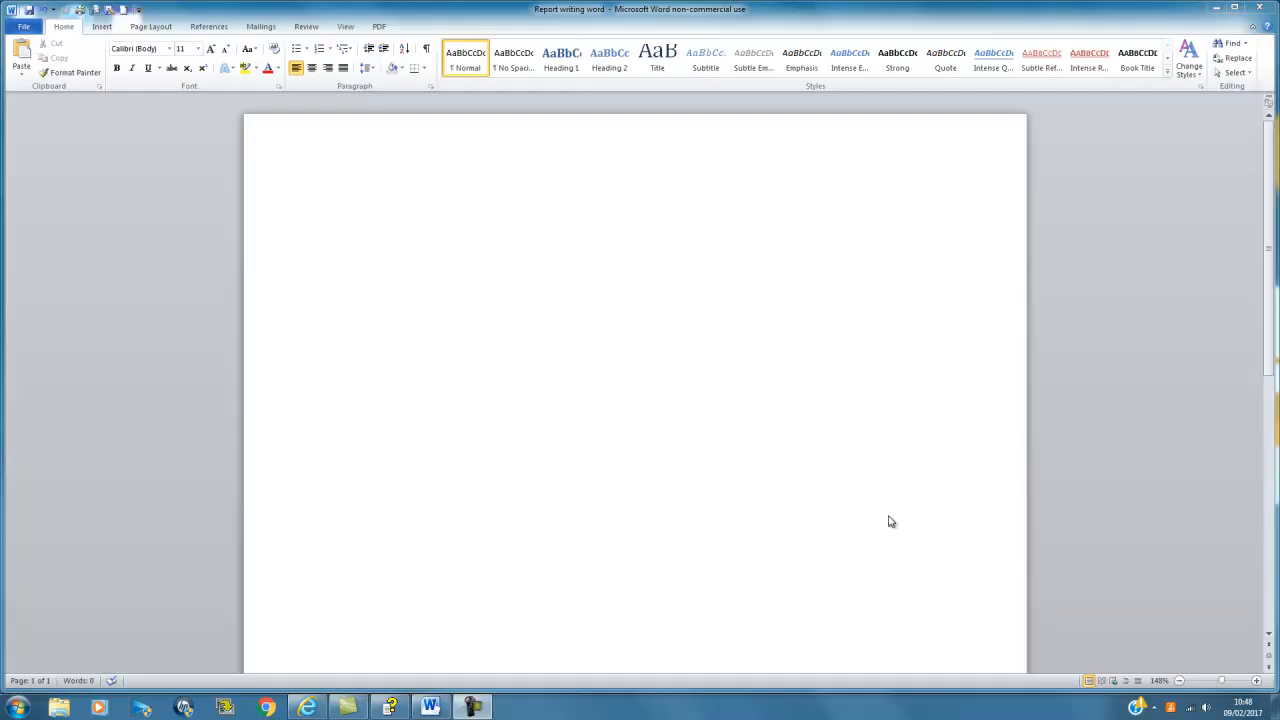
Step: Add a Plain Number 3 page number at the bottom right of the footer, then leave the footer
click(104, 27)
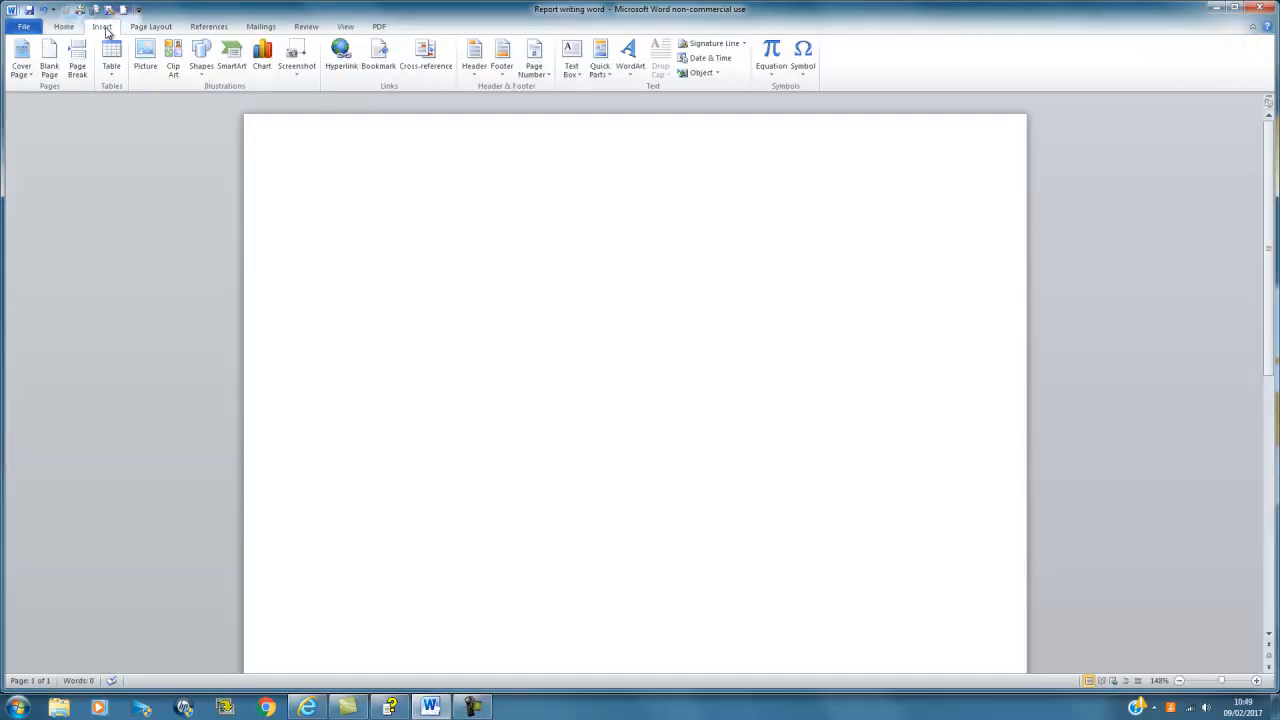
click(532, 60)
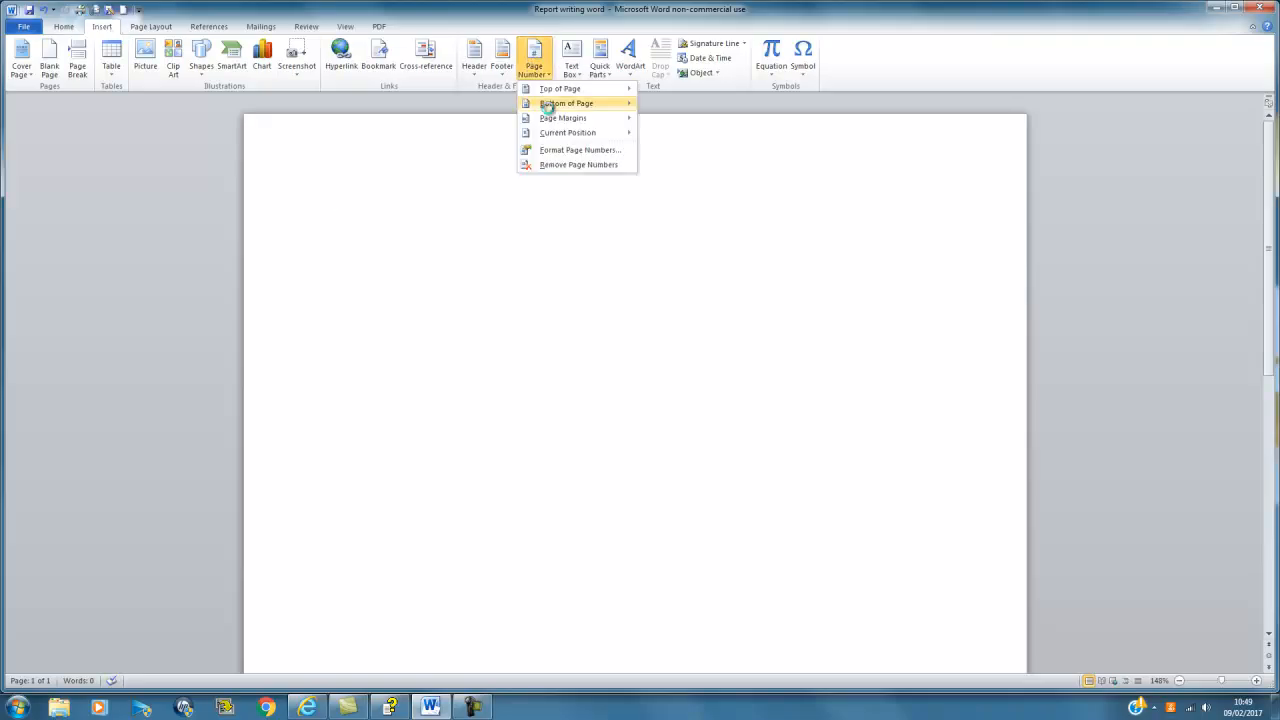
mouse_move(548, 104)
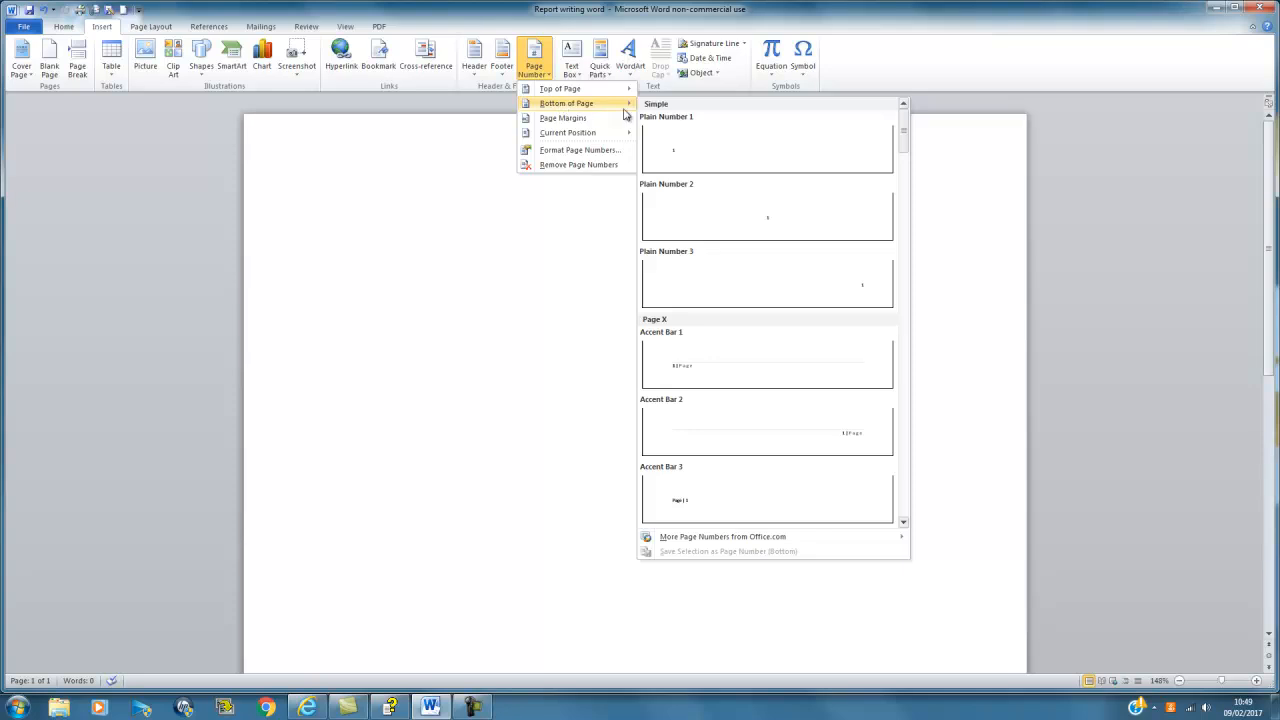
click(749, 290)
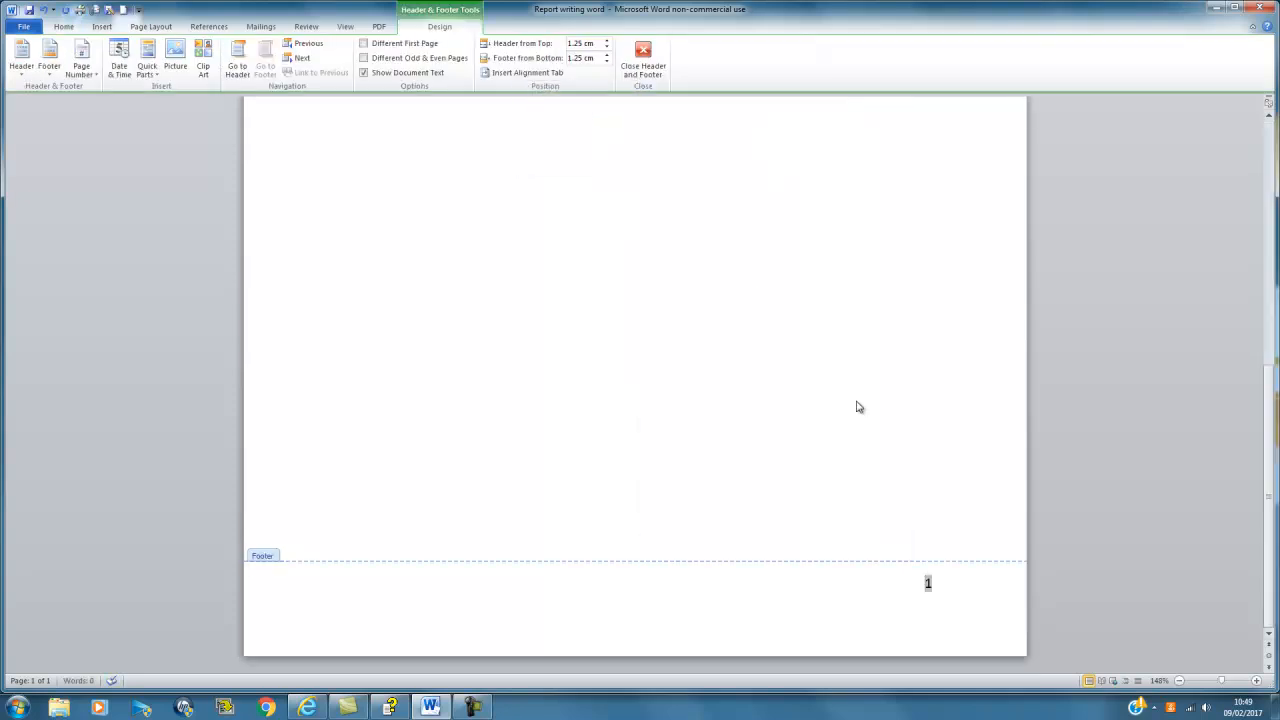
click(643, 60)
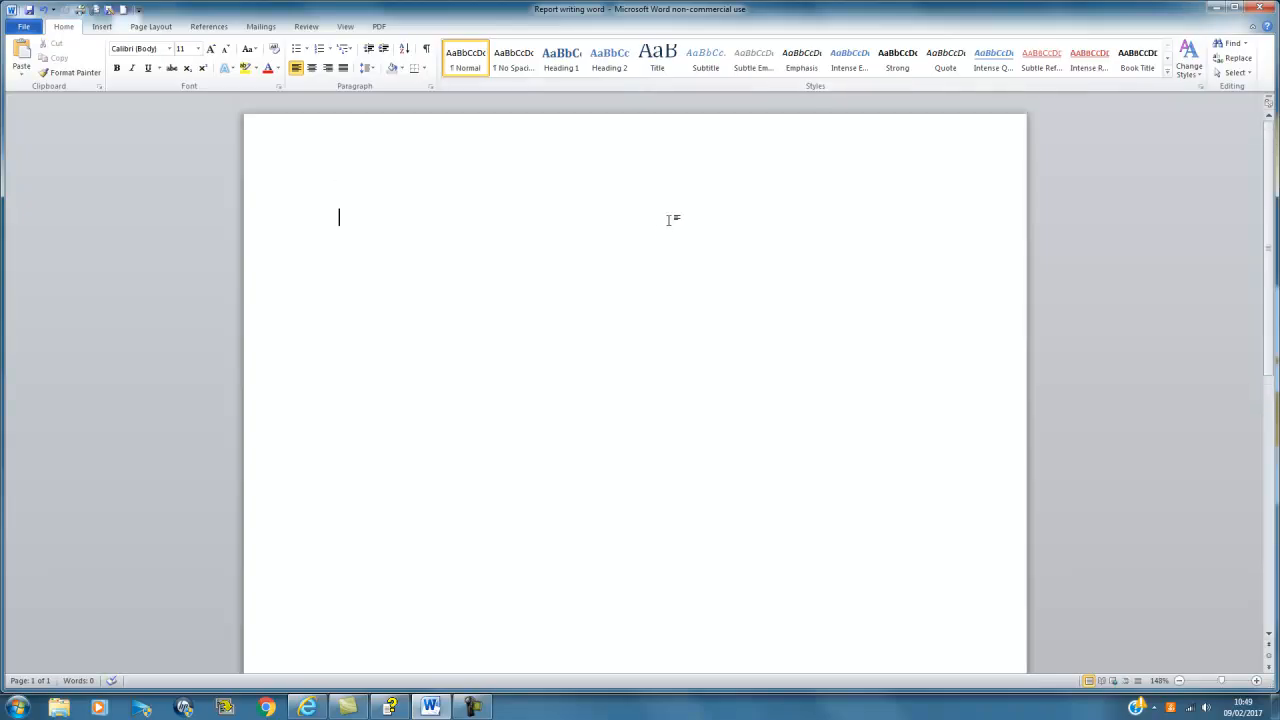
Step: Insert a Blank header containing the student ID number, then return to the body
click(100, 29)
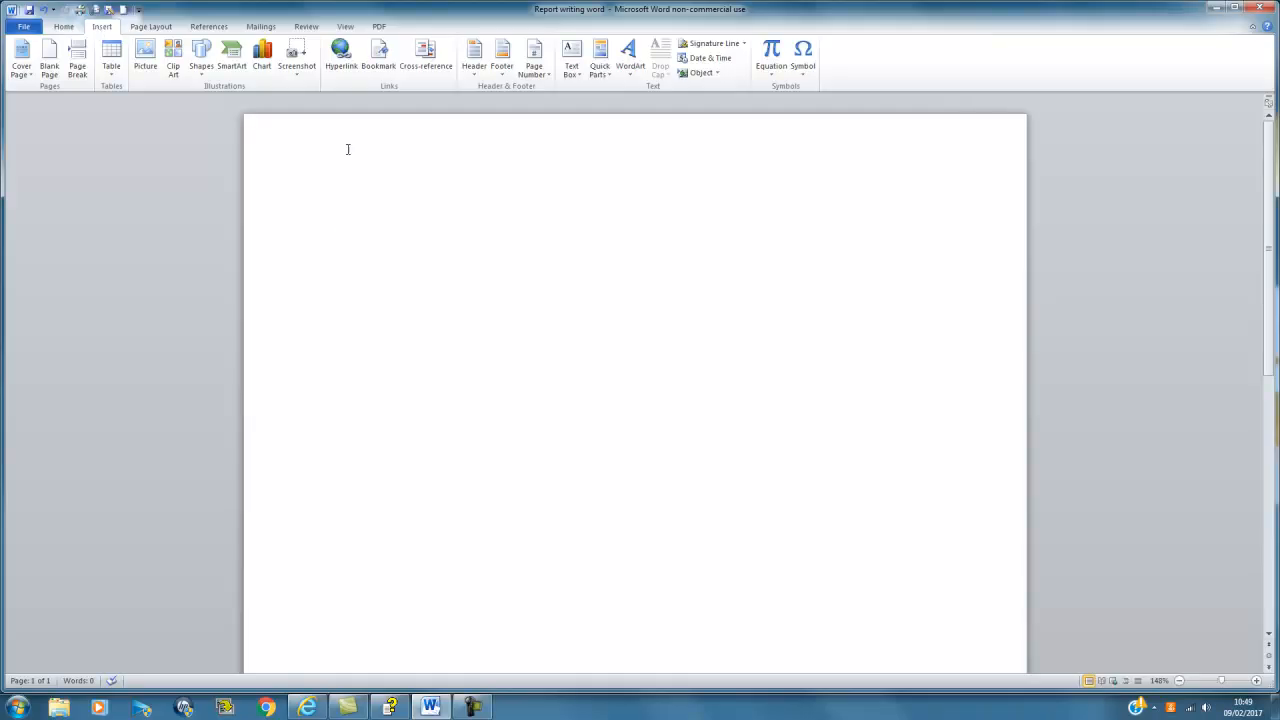
click(474, 56)
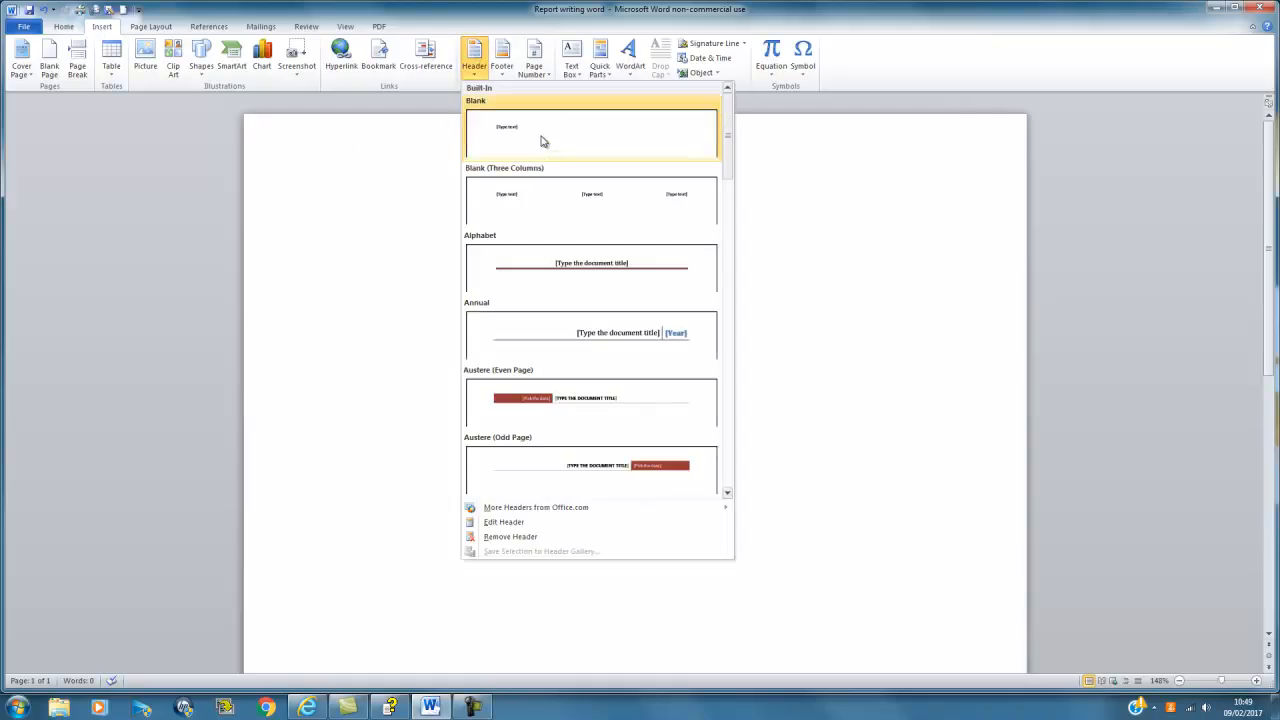
click(541, 136)
text(1231231)
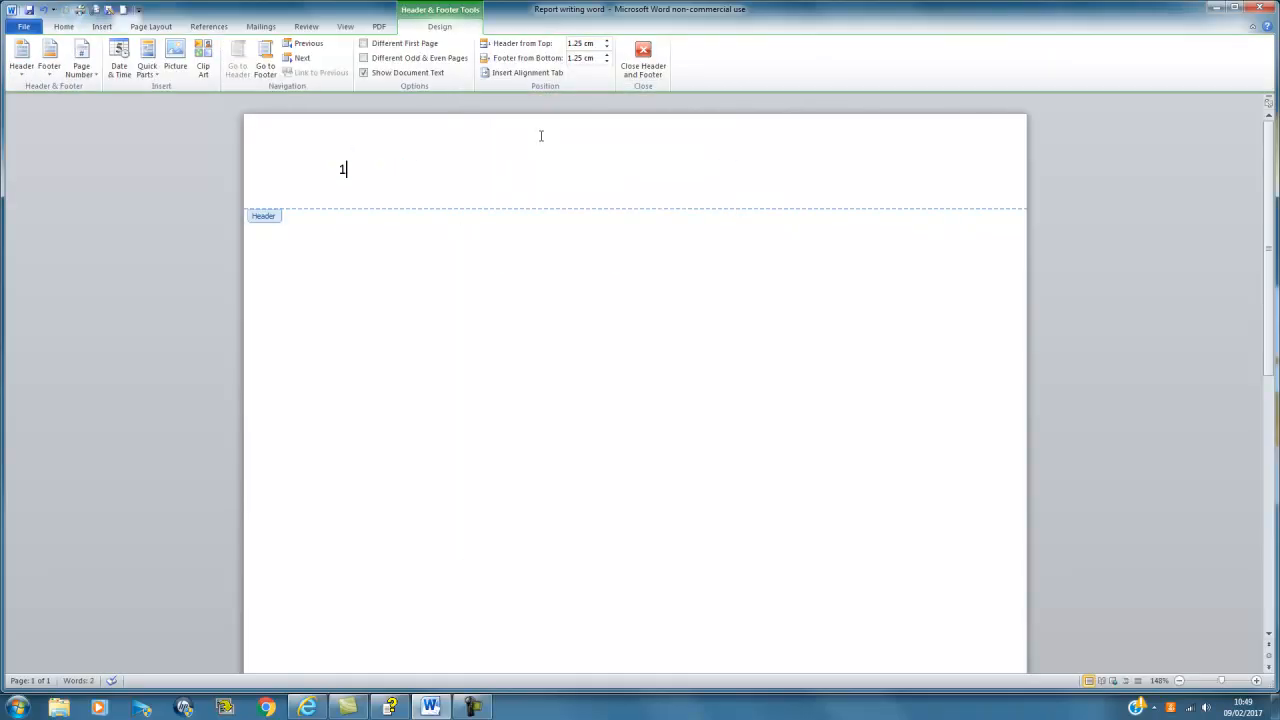
text(2)
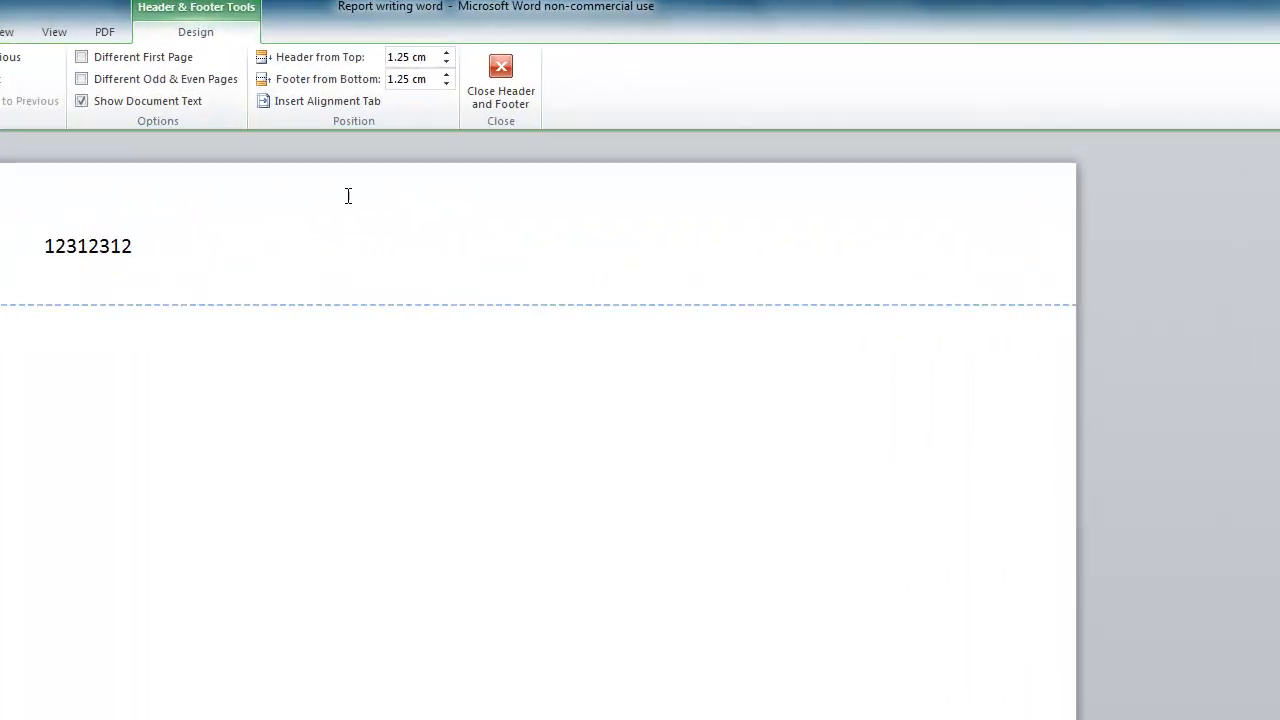
click(580, 76)
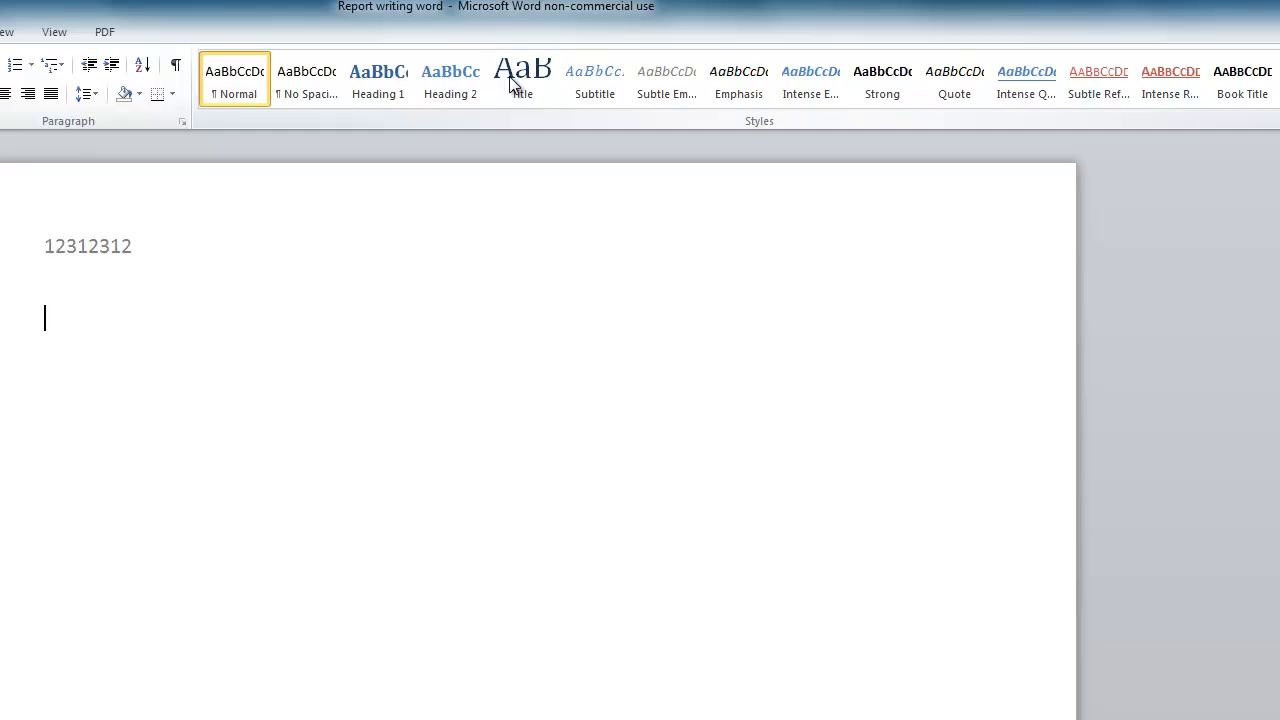
Step: Type the title 'Developing the Work Setting' in the Title style
click(507, 86)
text(De)
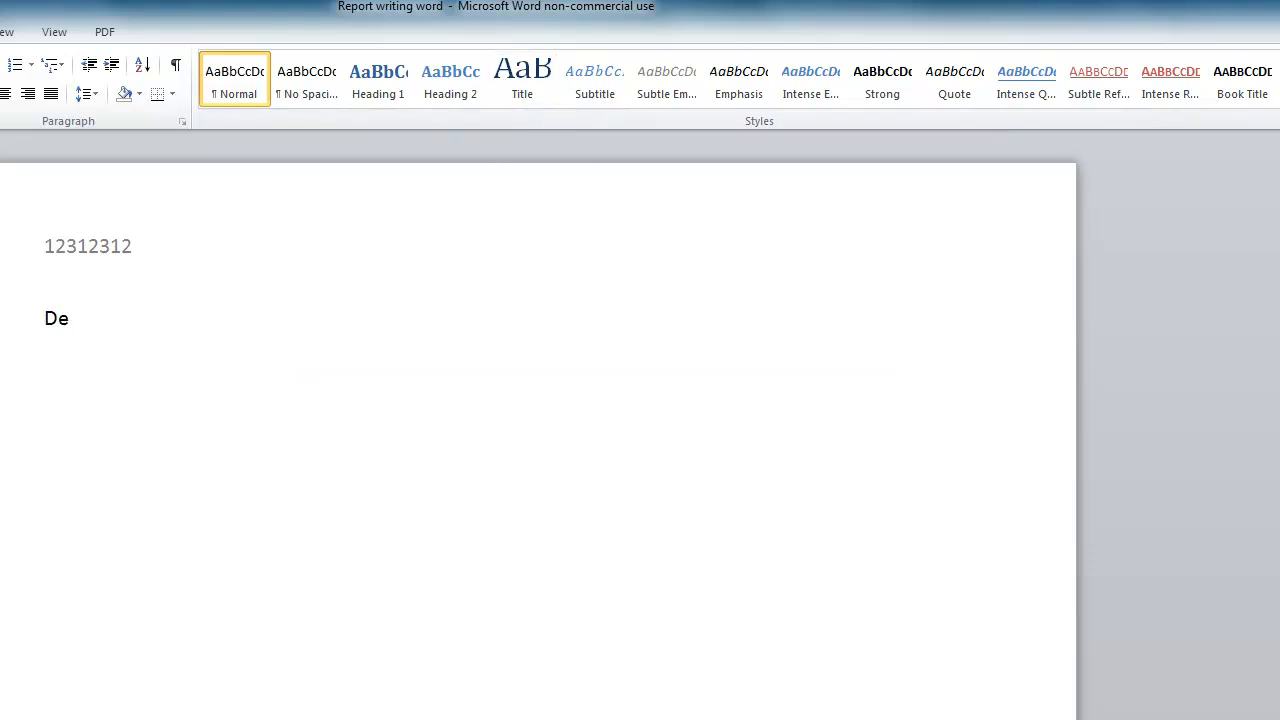
text(veloping the )
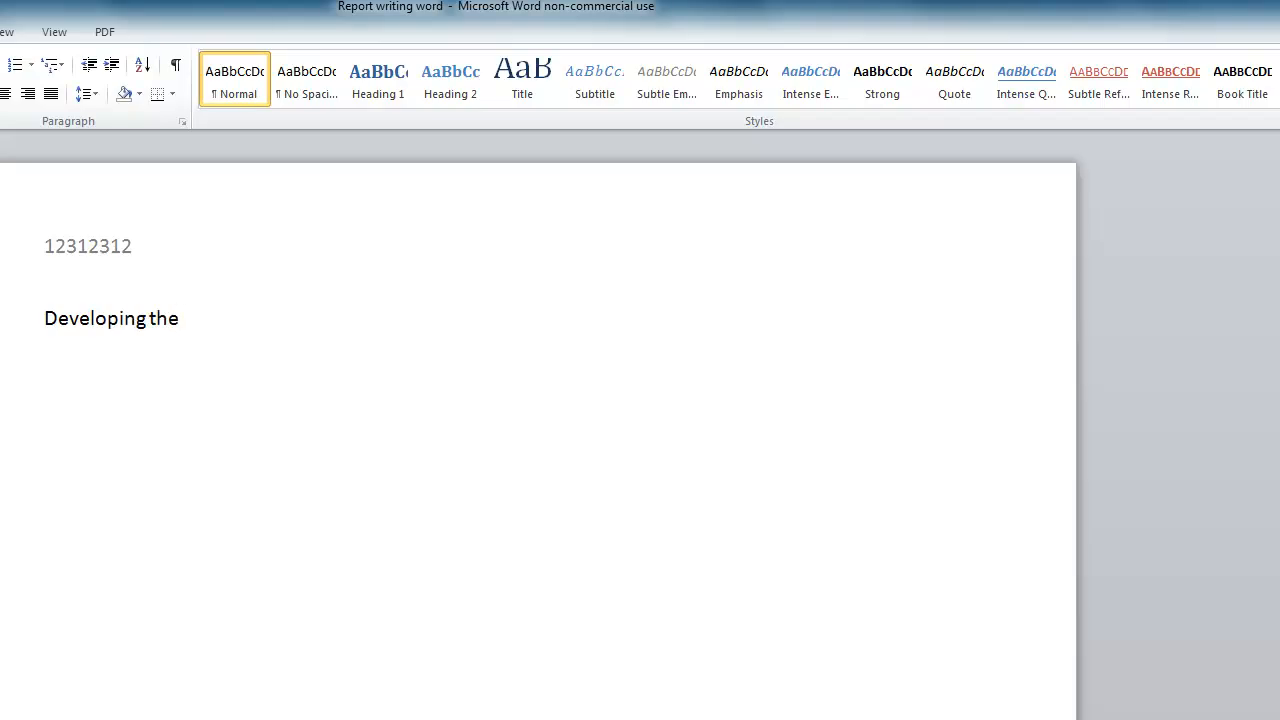
text(Work Setting)
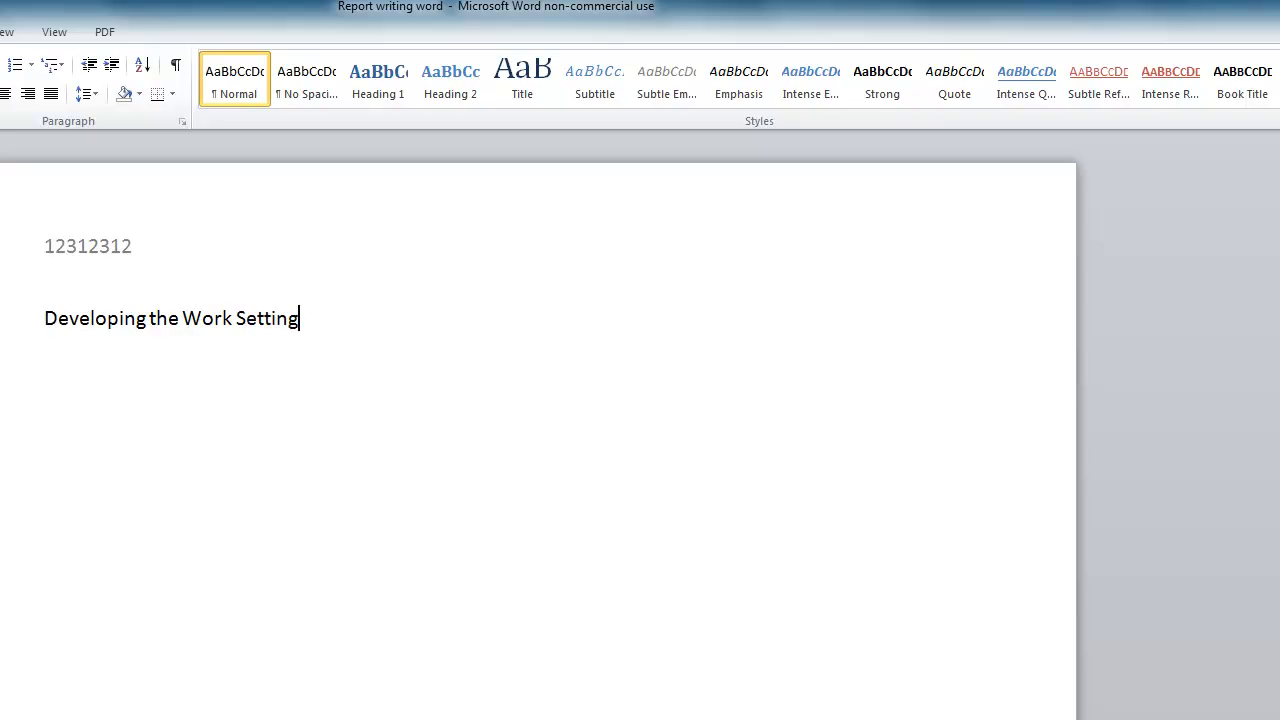
key(Return)
Step: Add the lines Module Code: 121212, the student number and Word Count: 3000 below the title
key(Return)
text(Module Code:)
key(Return)
key(BackSpace)
text(12)
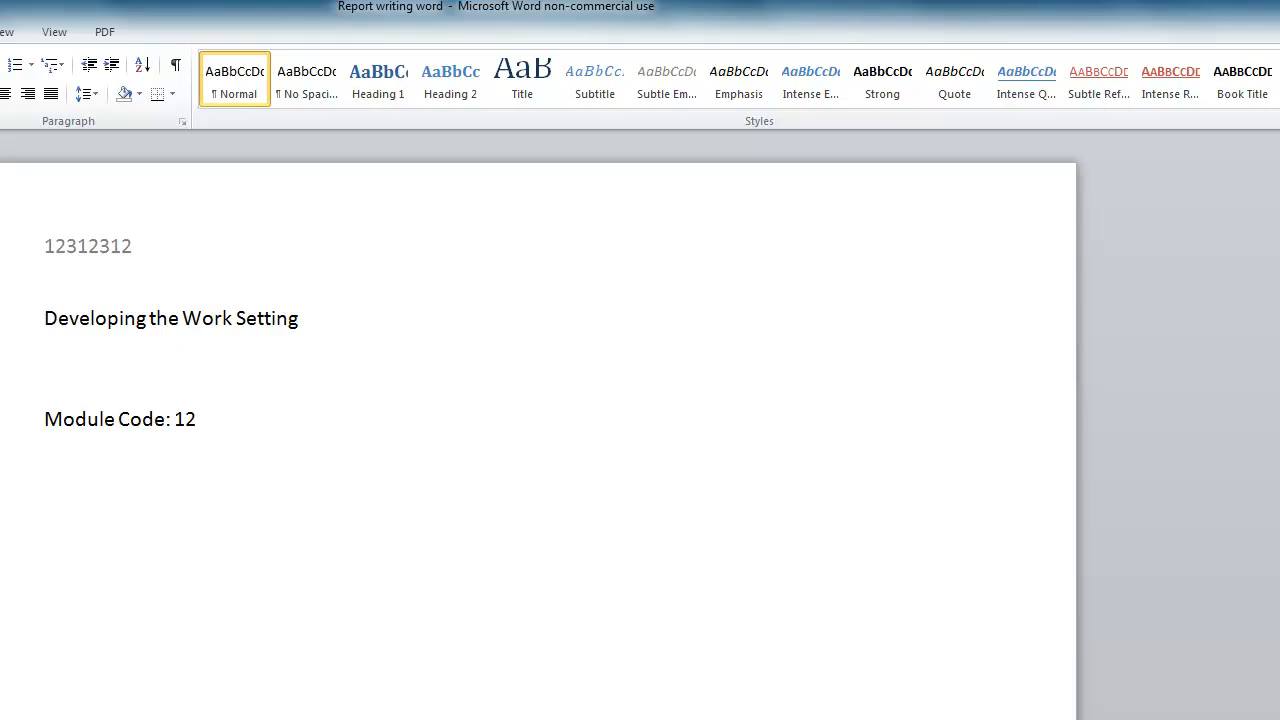
text(1212)
key(Return)
text(Student)
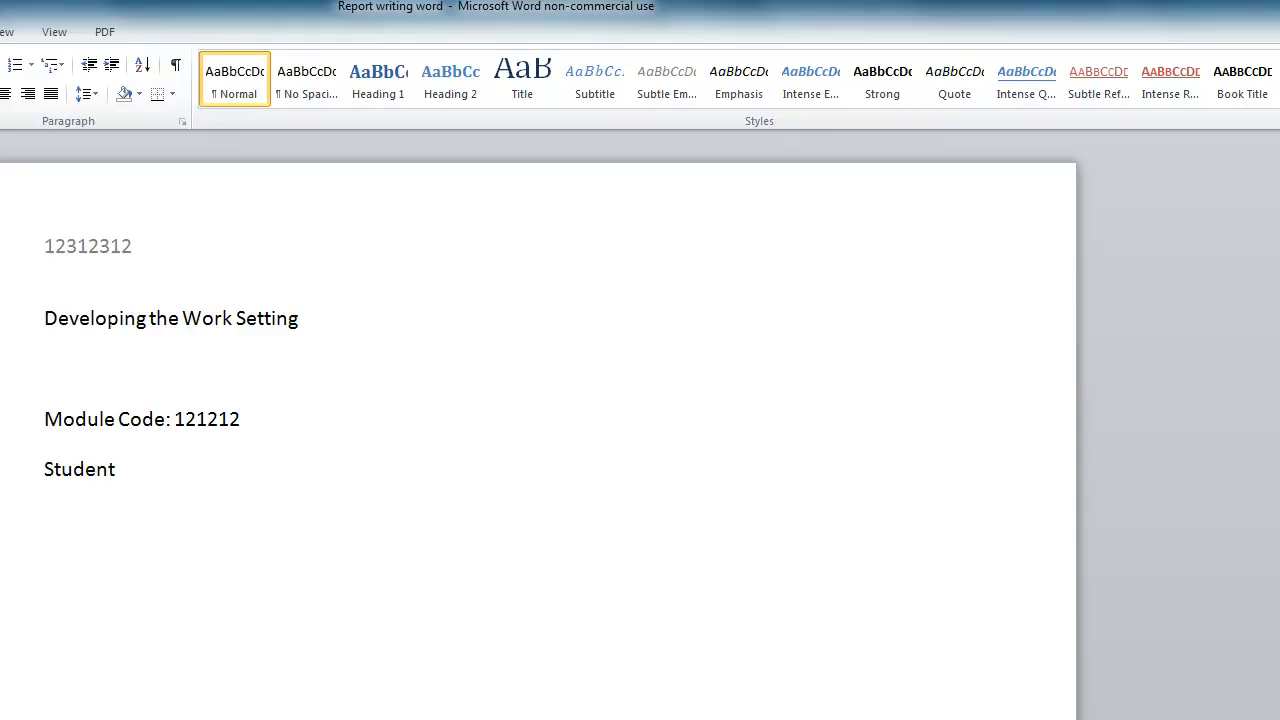
text( Number: 12312312)
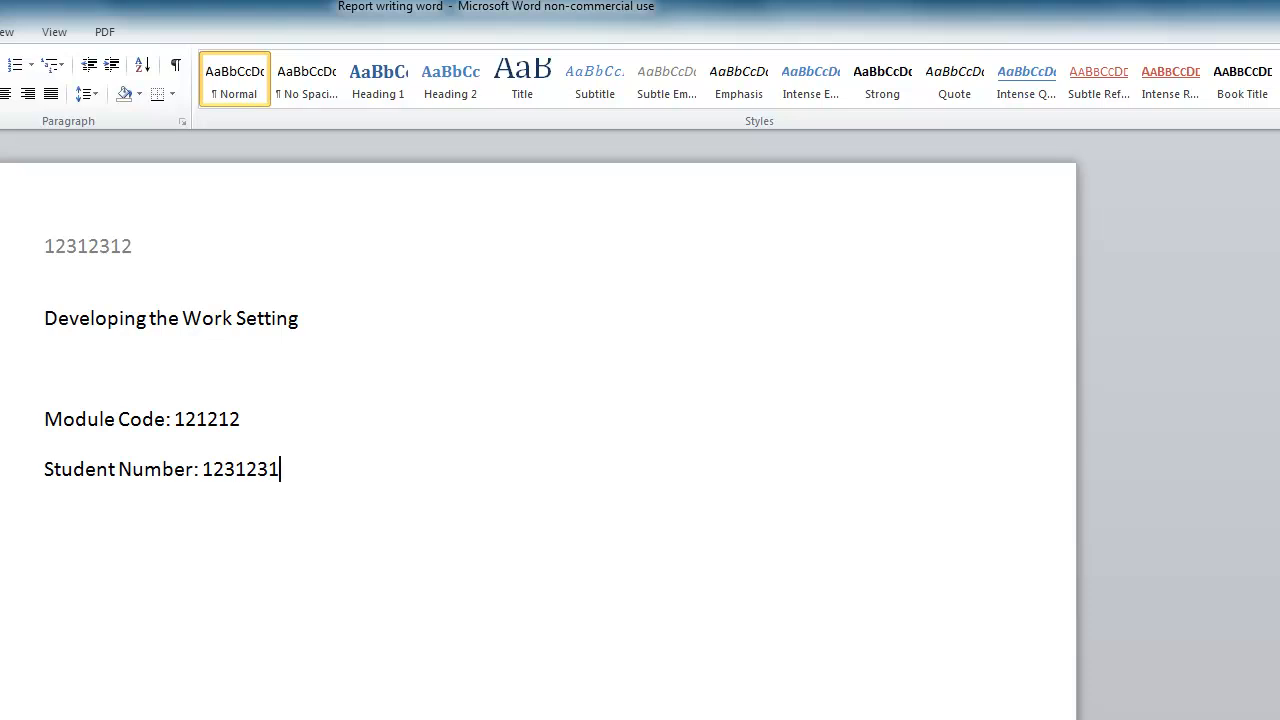
key(Return)
text(Word Count:)
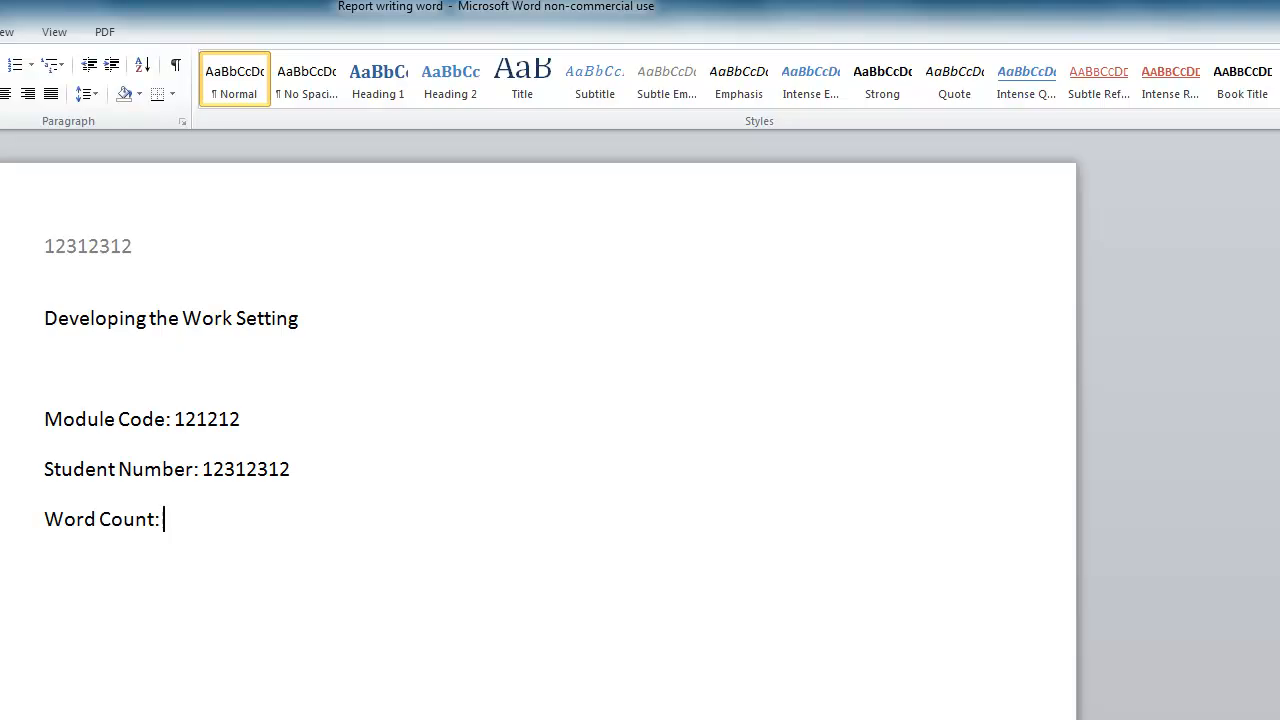
text( 3000)
key(Return)
key(Return)
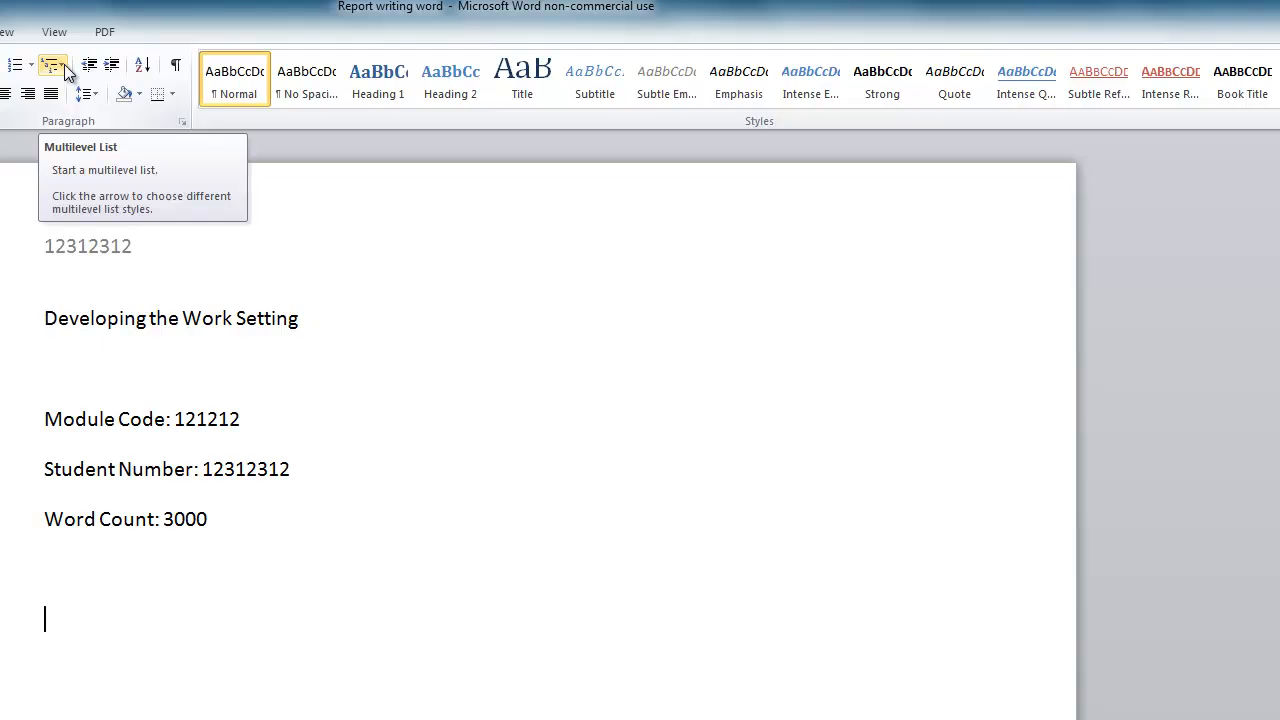
Step: Apply the 1 Heading 1 / 1.1 Heading 2 multilevel list, keeping the empty line unnumbered and unindented
click(64, 64)
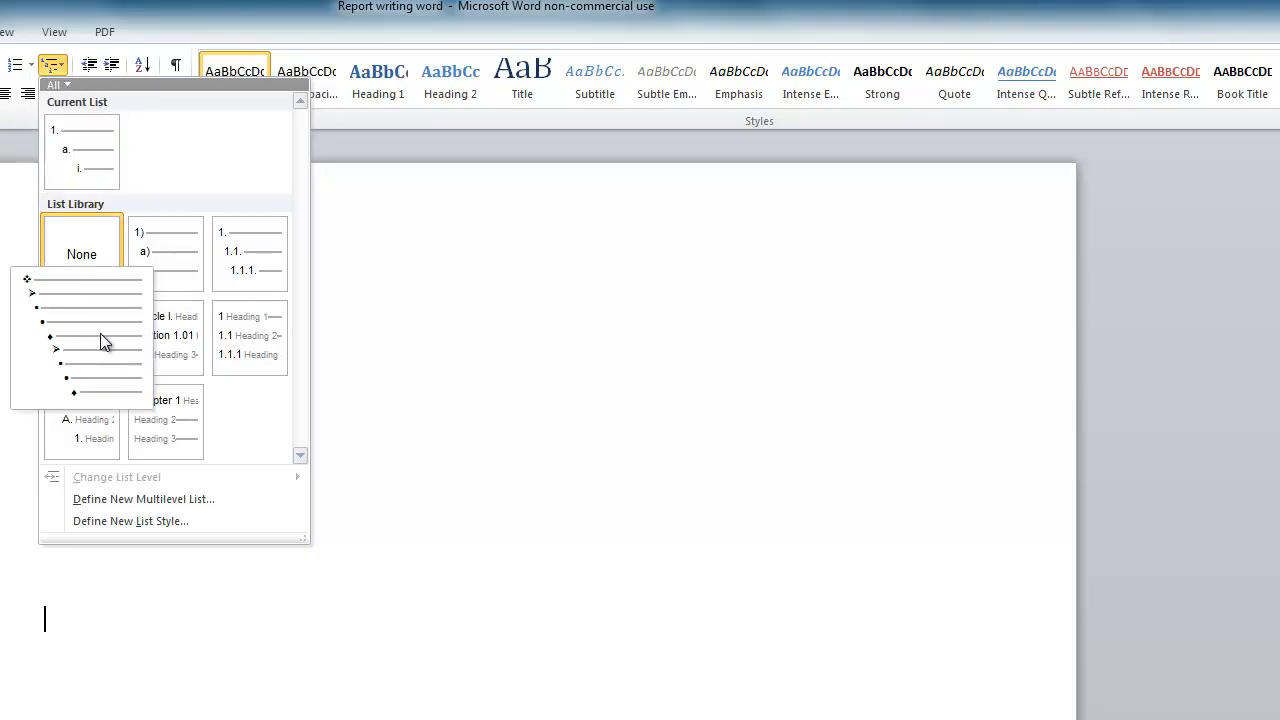
mouse_move(248, 352)
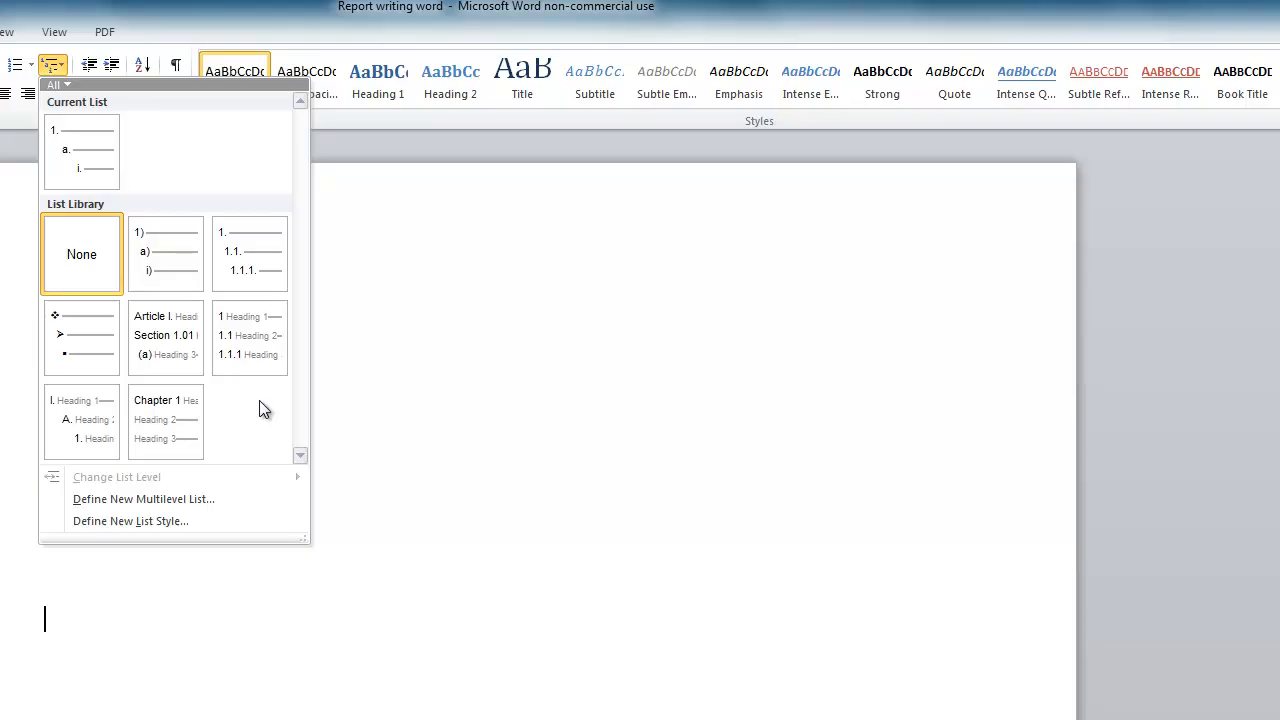
mouse_move(261, 374)
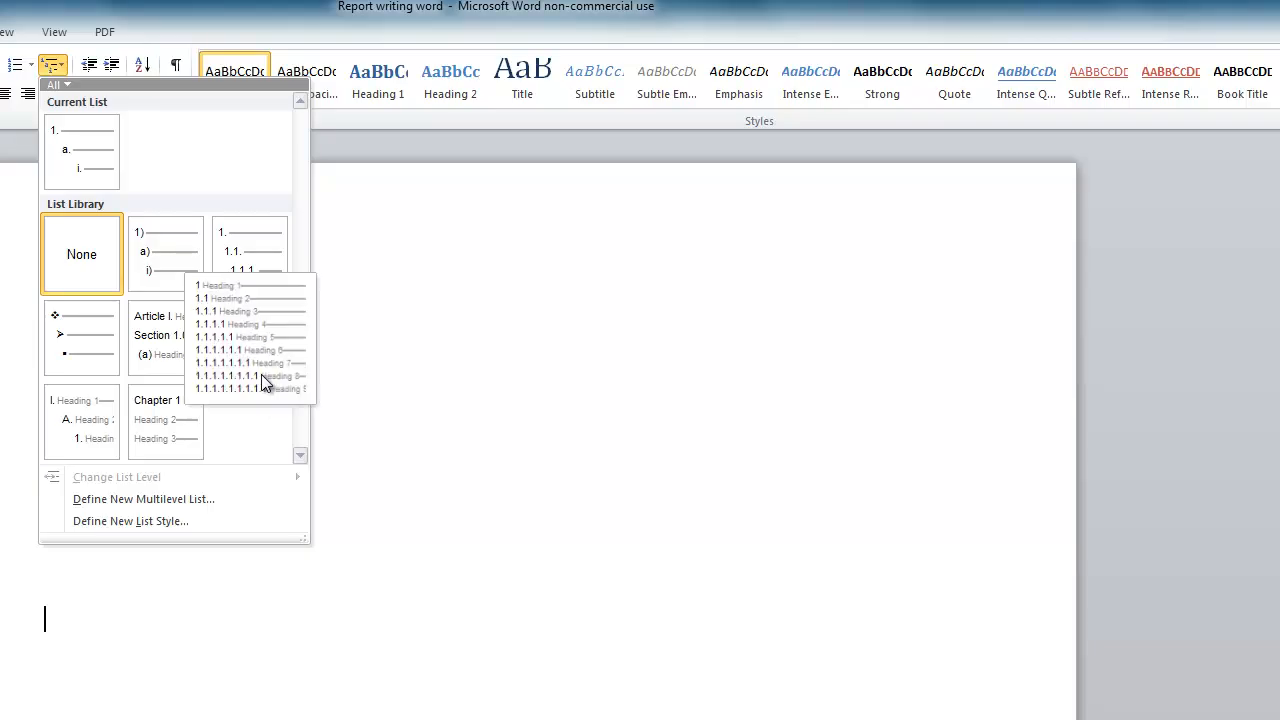
click(264, 366)
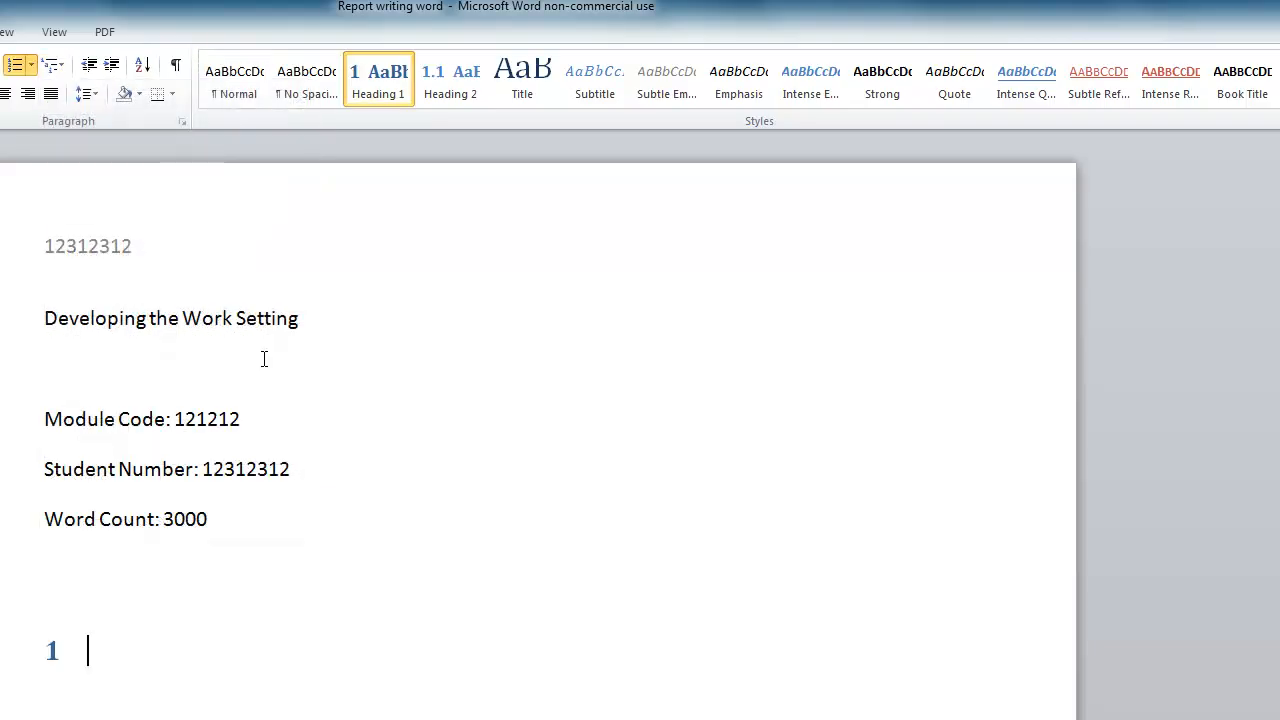
key(BackSpace)
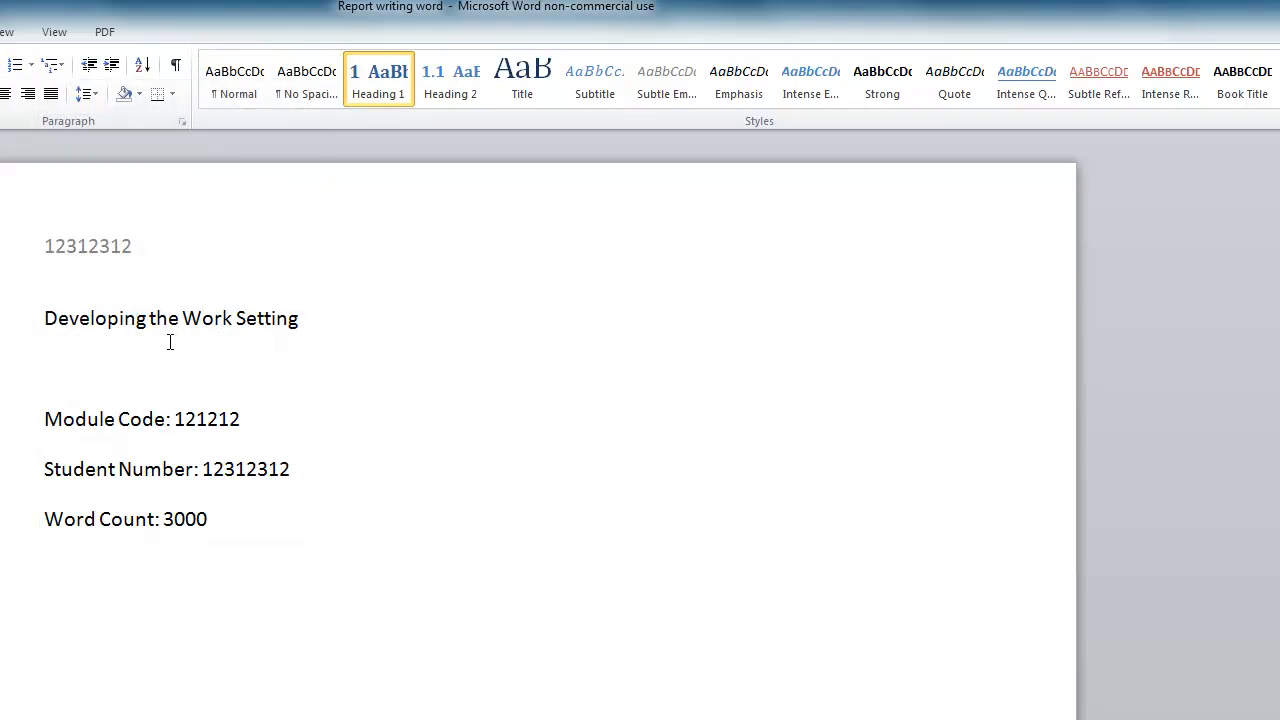
key(BackSpace)
Step: Restyle 'Developing the Work Setting' as Title and add a new line after Word Count: 3000
click(338, 324)
drag(338, 324, 88, 330)
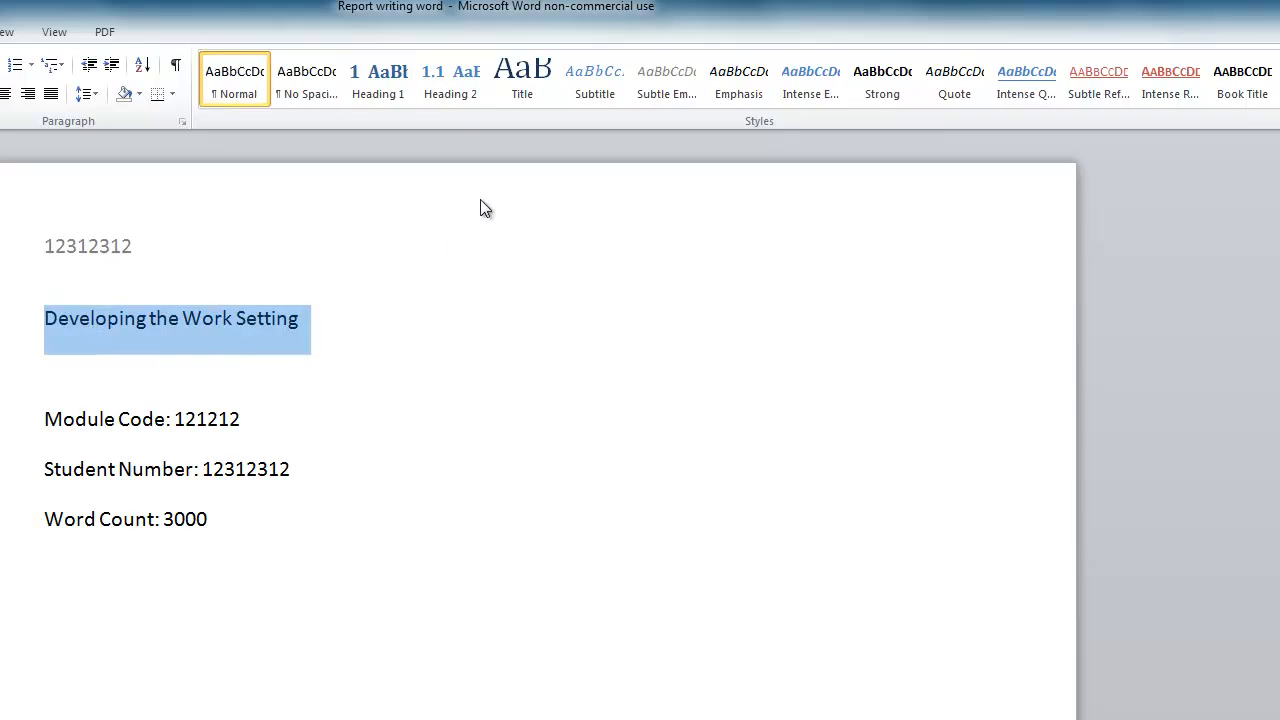
click(525, 93)
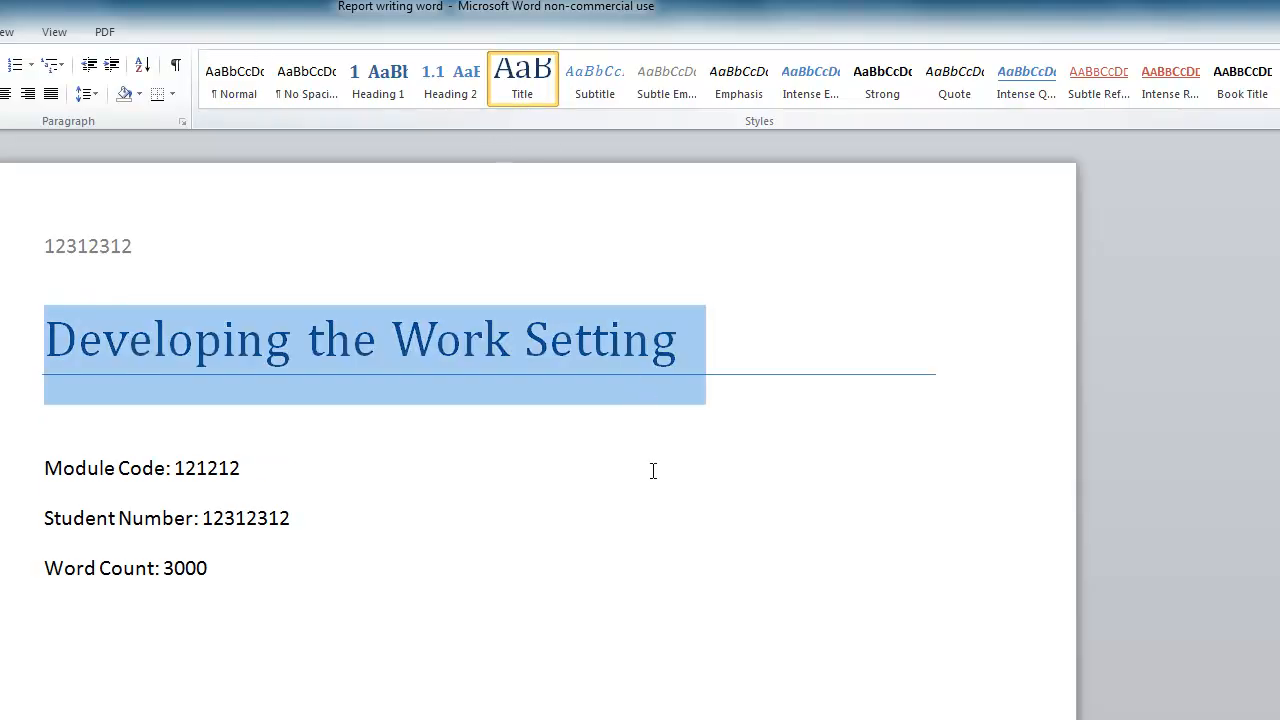
click(662, 522)
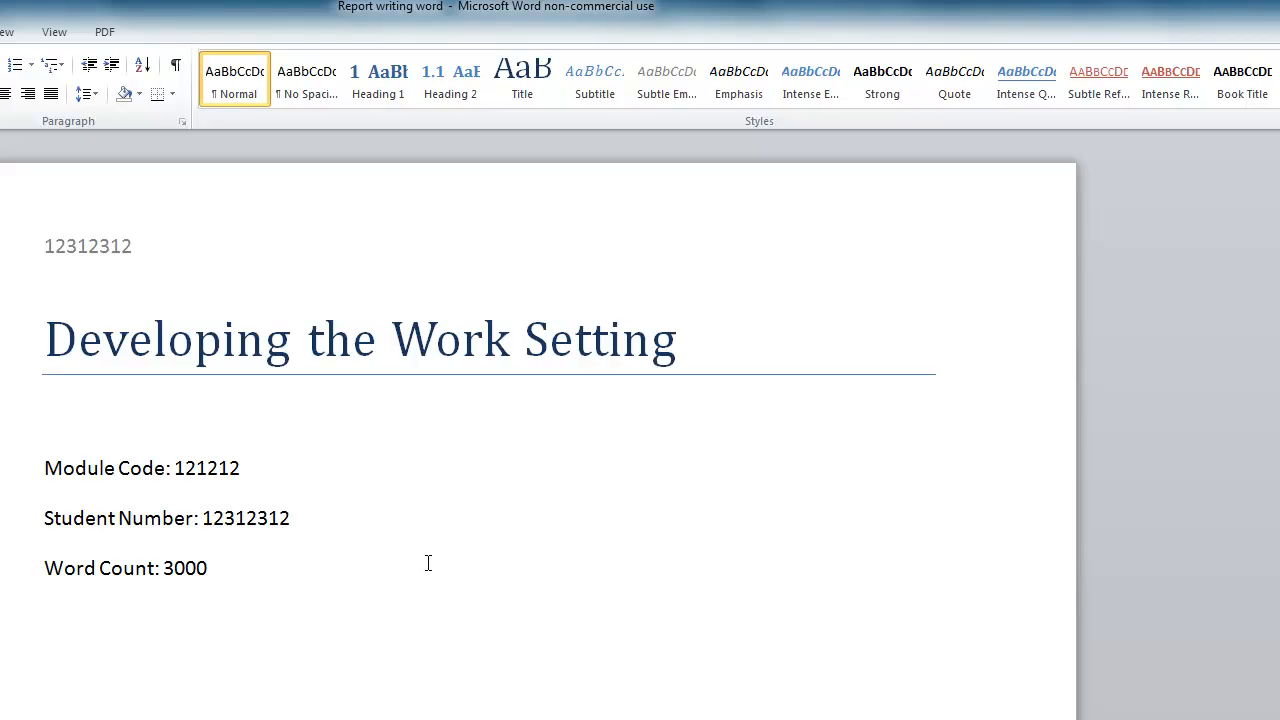
click(342, 567)
key(Return)
key(Return)
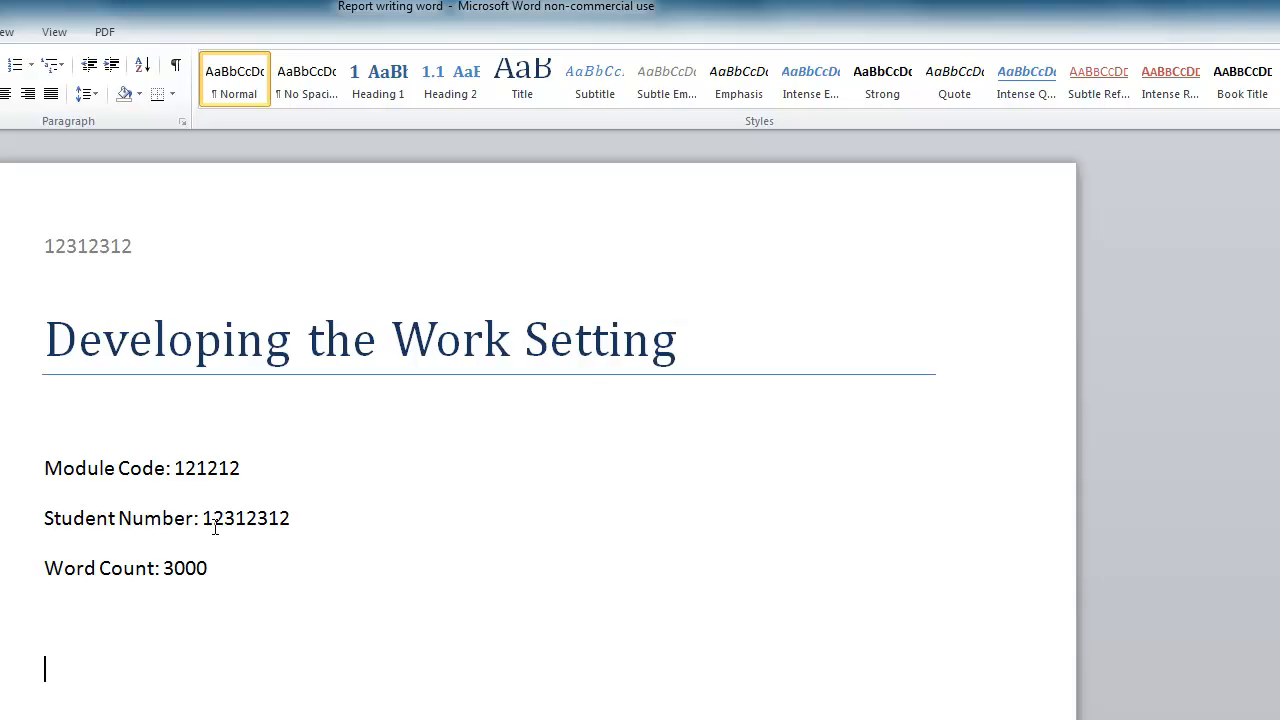
Step: Start a new page listing Contents, Introduction and Management and Leadership
click(100, 27)
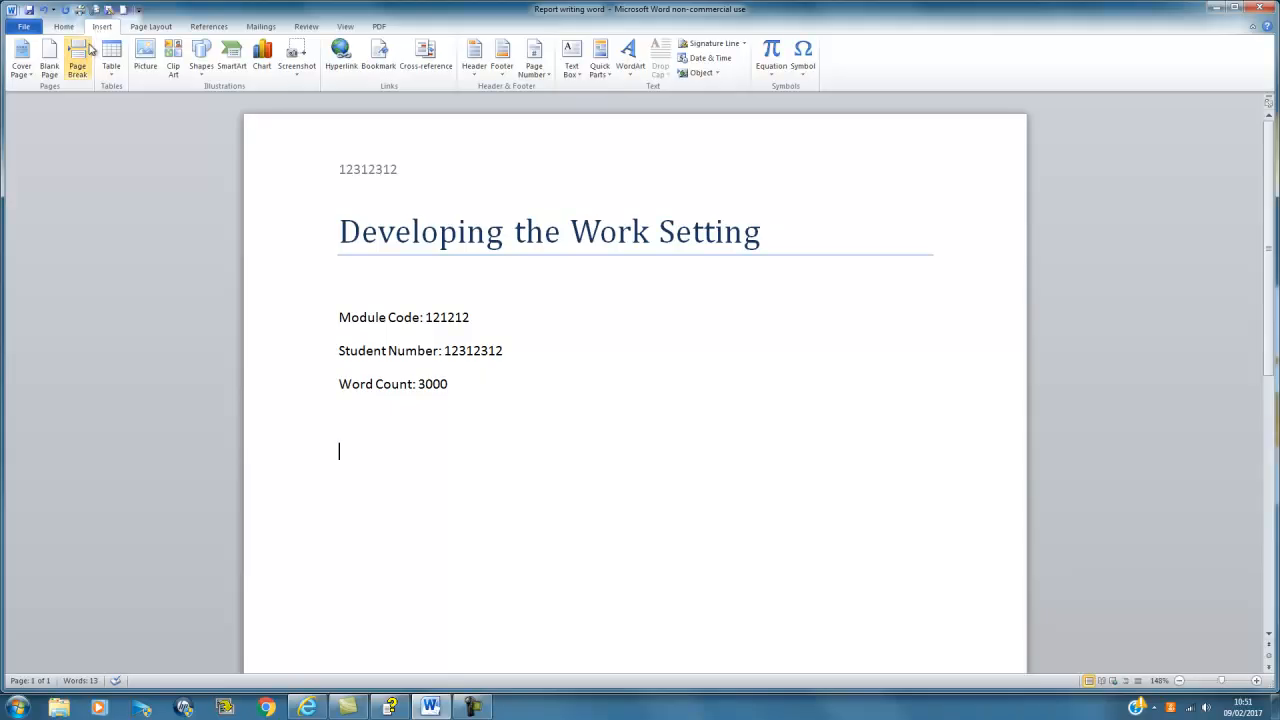
click(80, 62)
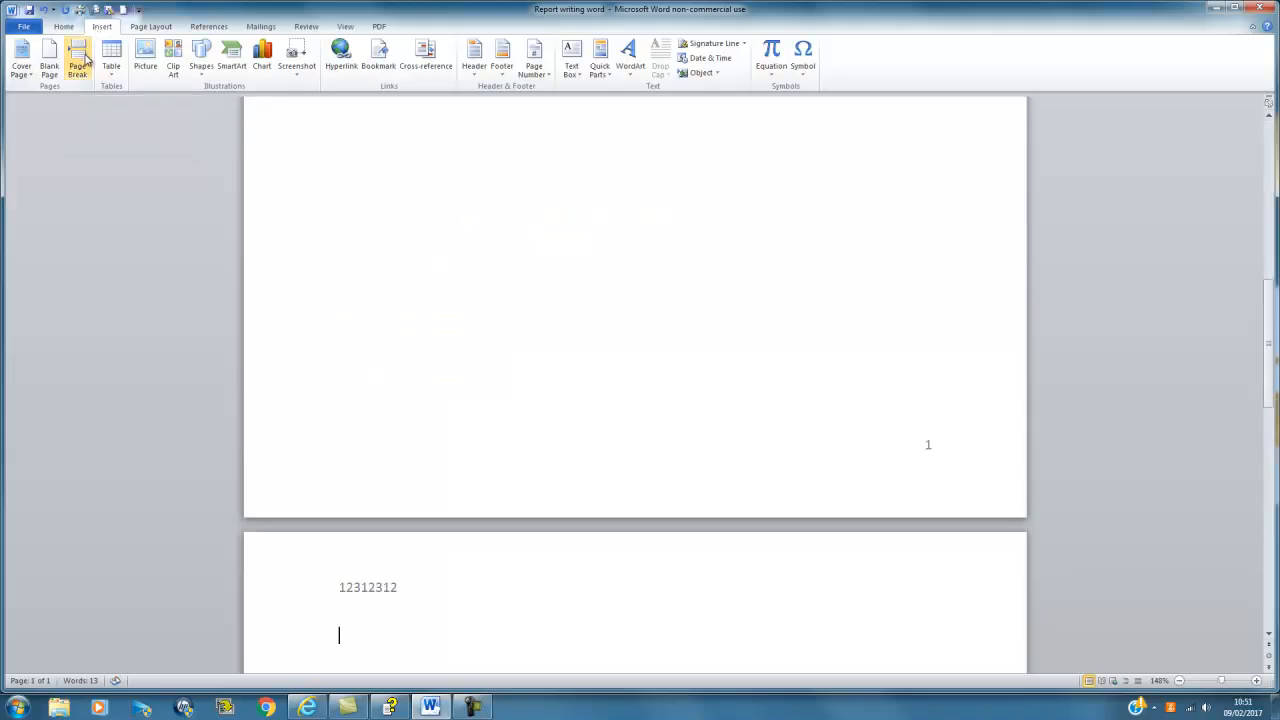
scroll(283, 180, down, 5)
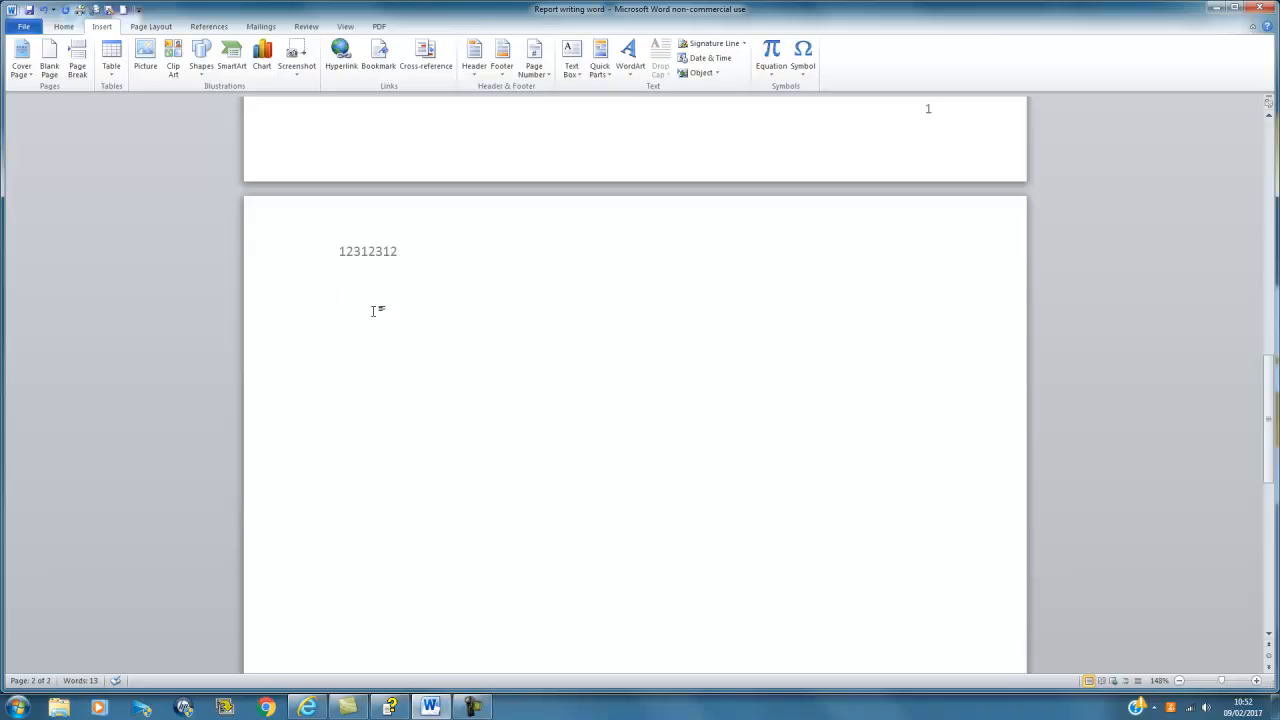
text(Co)
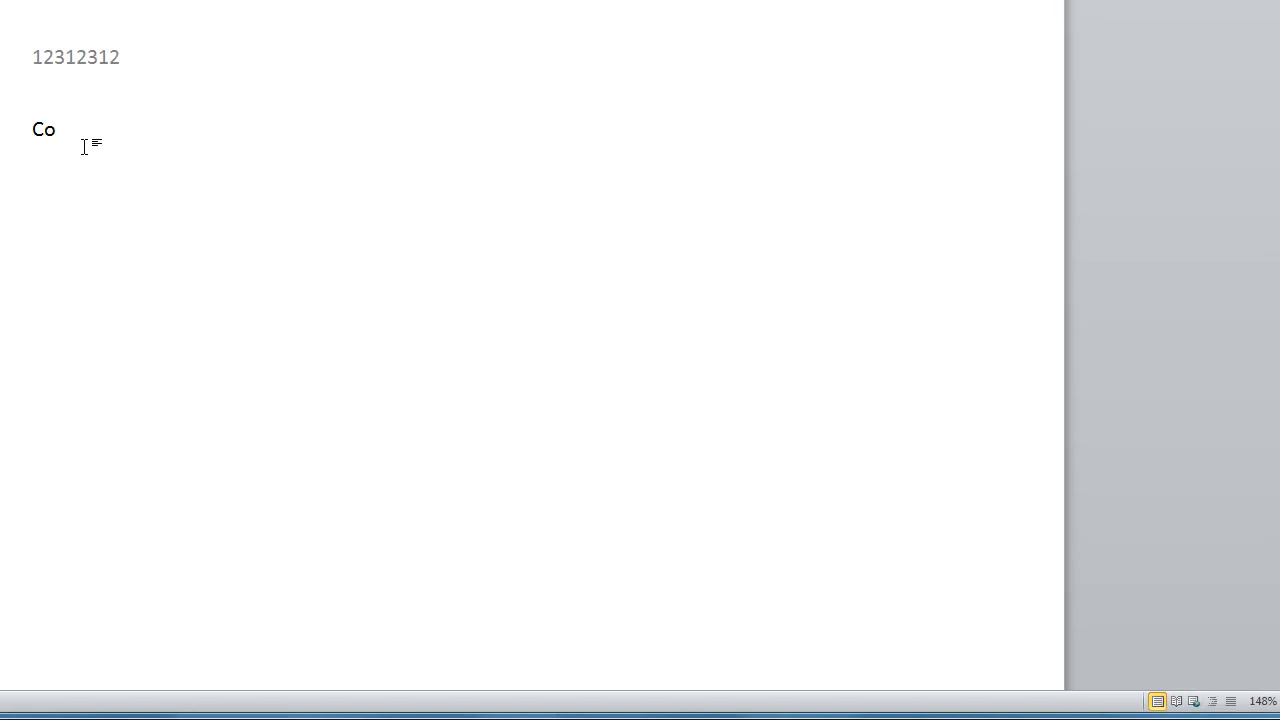
text(ntents )
text(Introduct)
text(ion)
key(Return)
text(Mana)
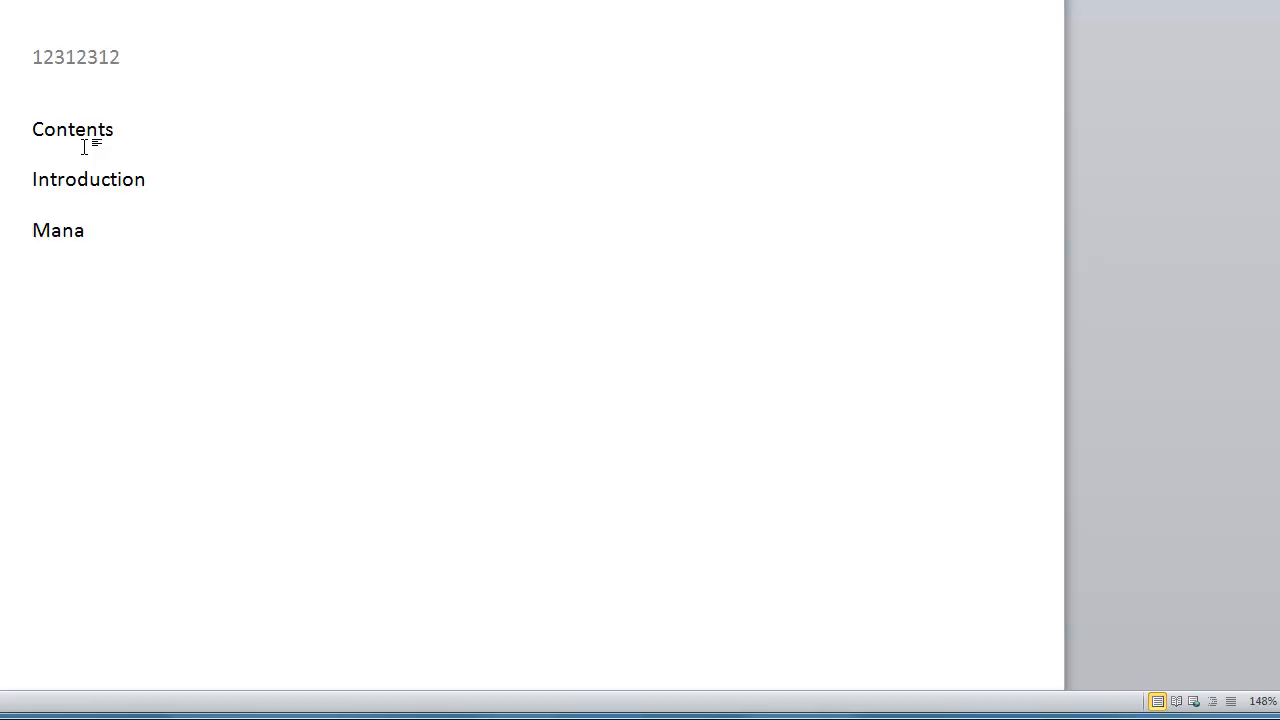
text(gement and Leadership)
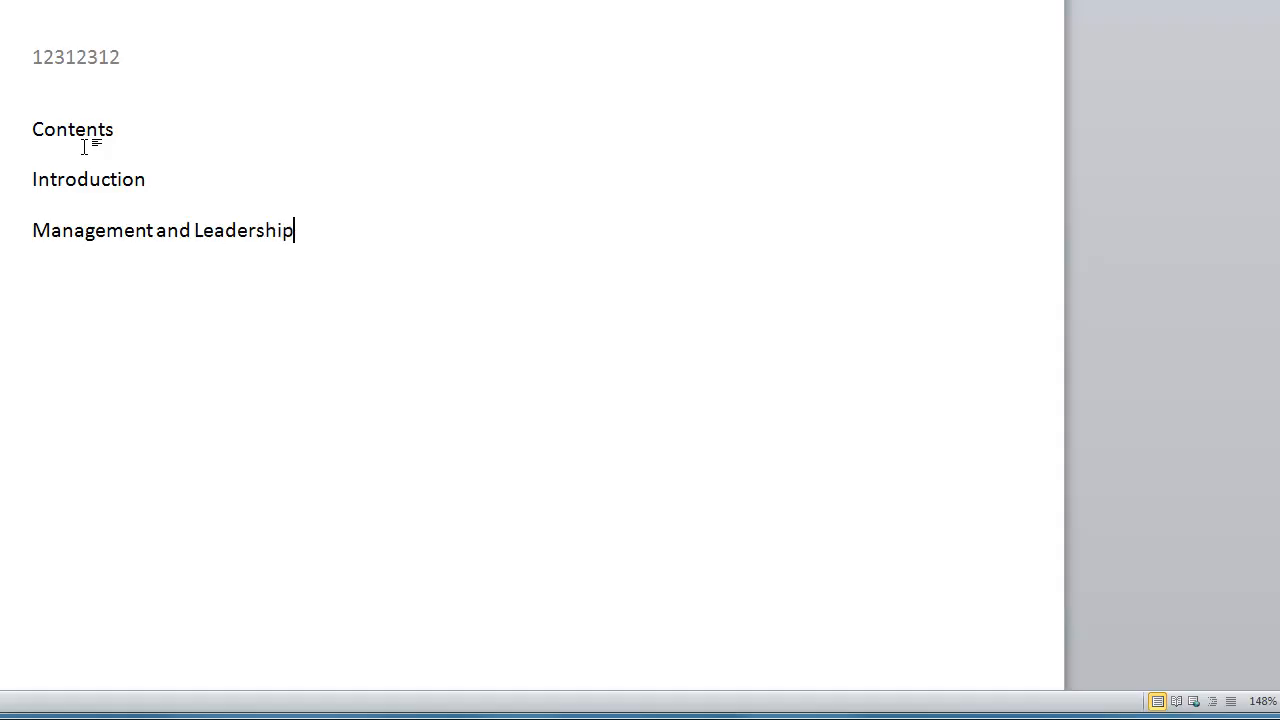
key(Return)
Step: Add Collaboration, Change Management, Supervision, Conclusion, References and Appendix as further lines
text(Collaboration)
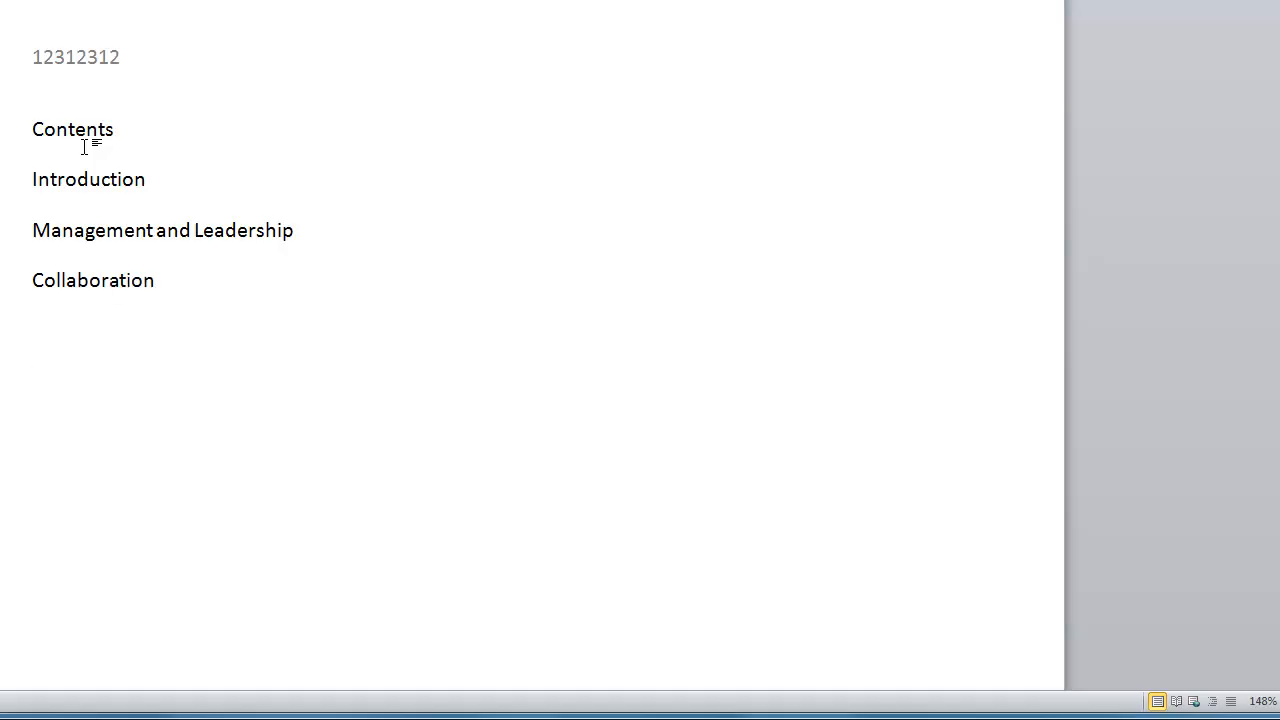
text(Changemen)
key(BackSpace)
key(BackSpace)
key(BackSpace)
text(Management)
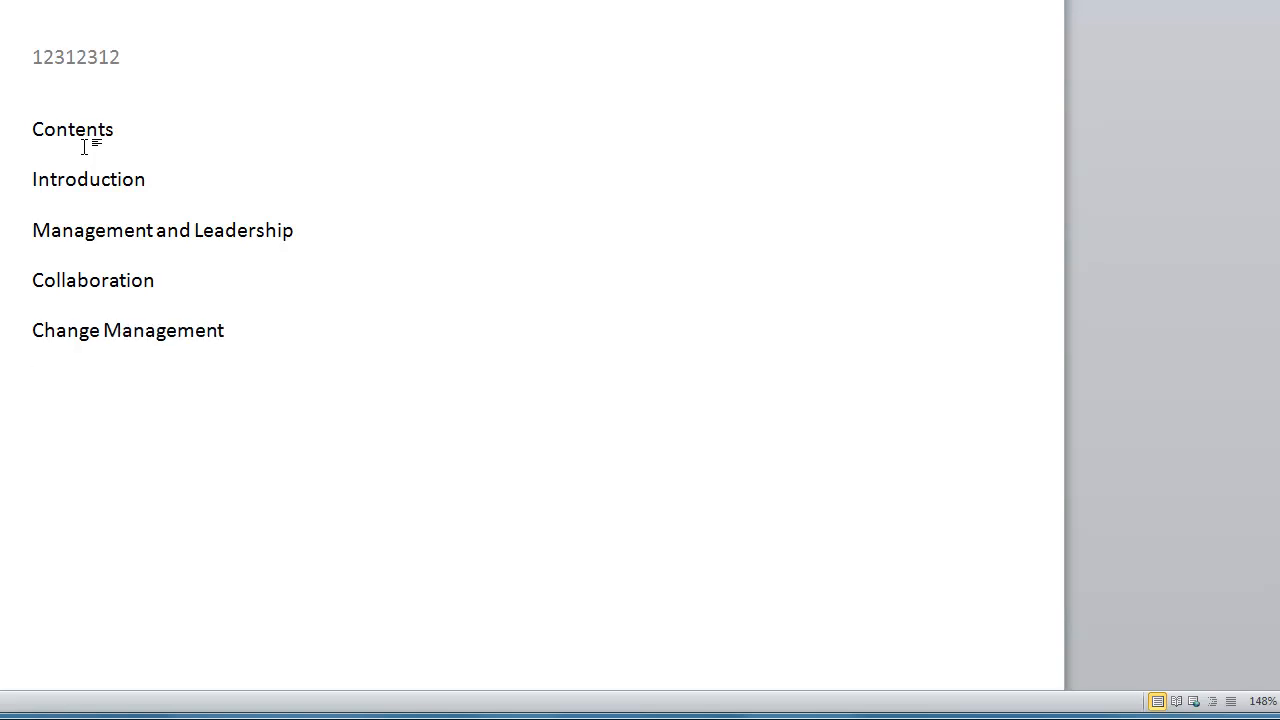
key(Return)
text(Supervision)
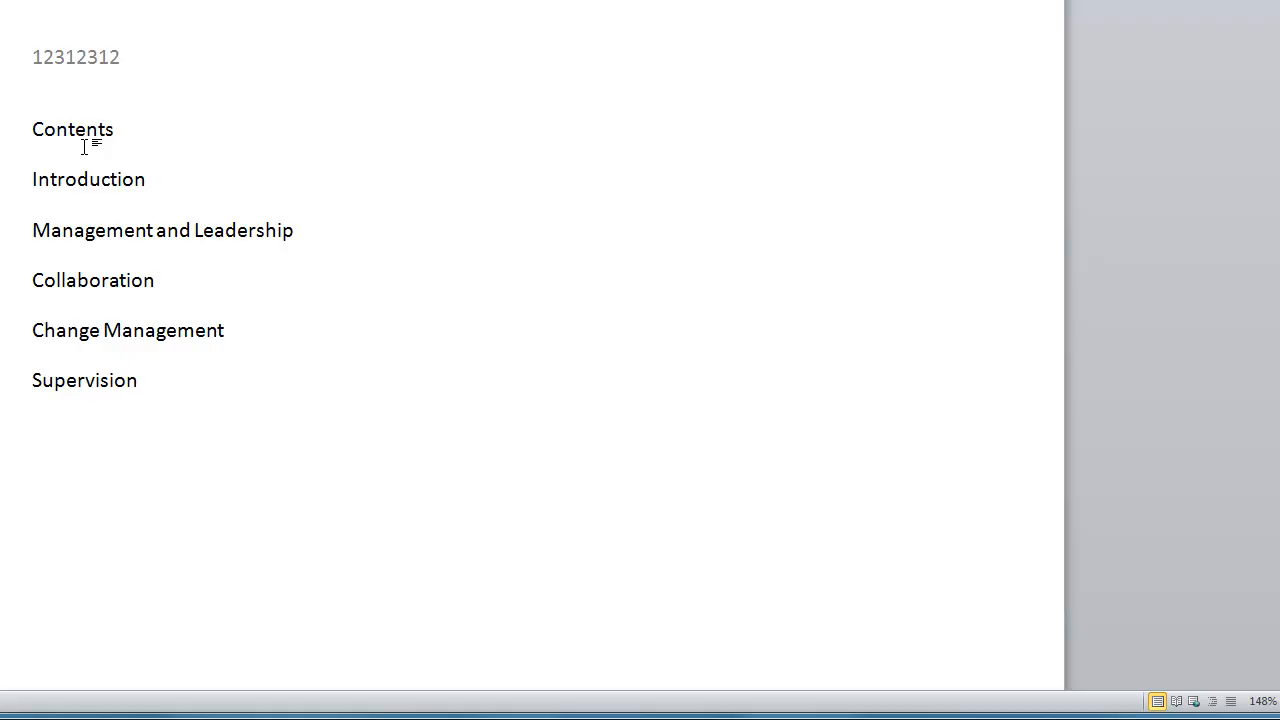
key(Return)
text(Conclusion )
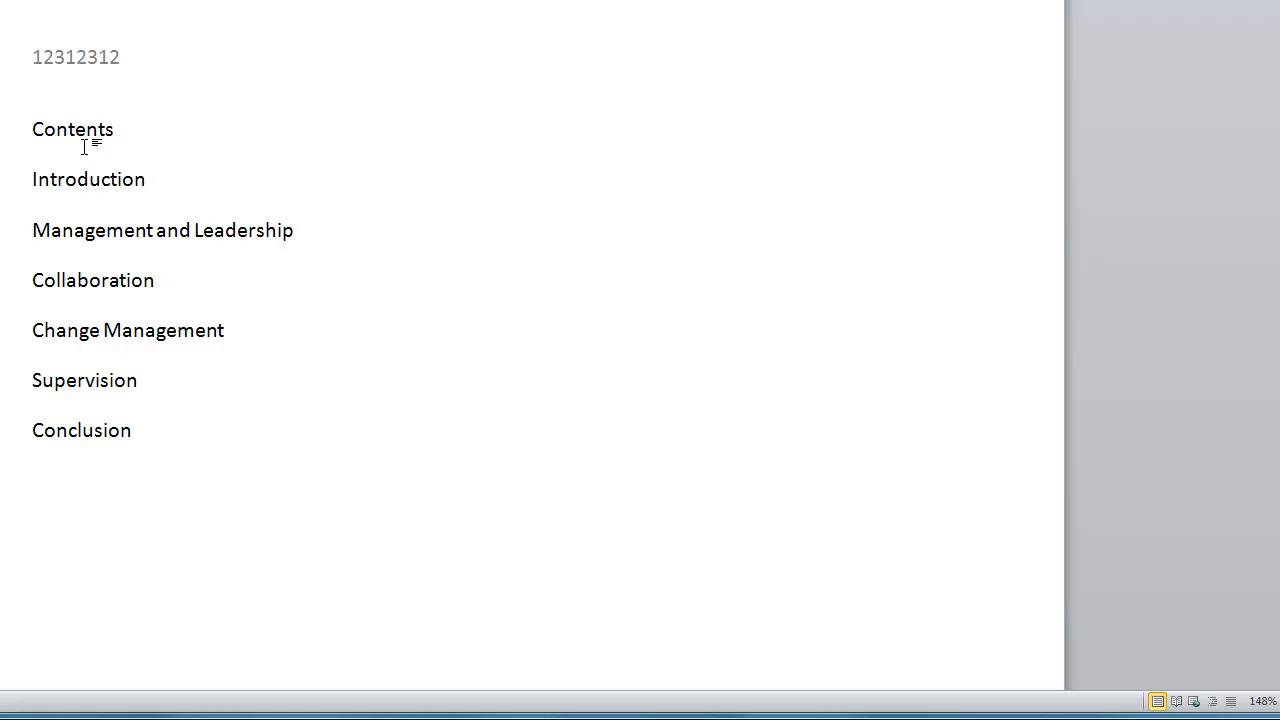
text(Reference)
text(s )
text(Appen)
text(dic)
key(BackSpace)
text(x)
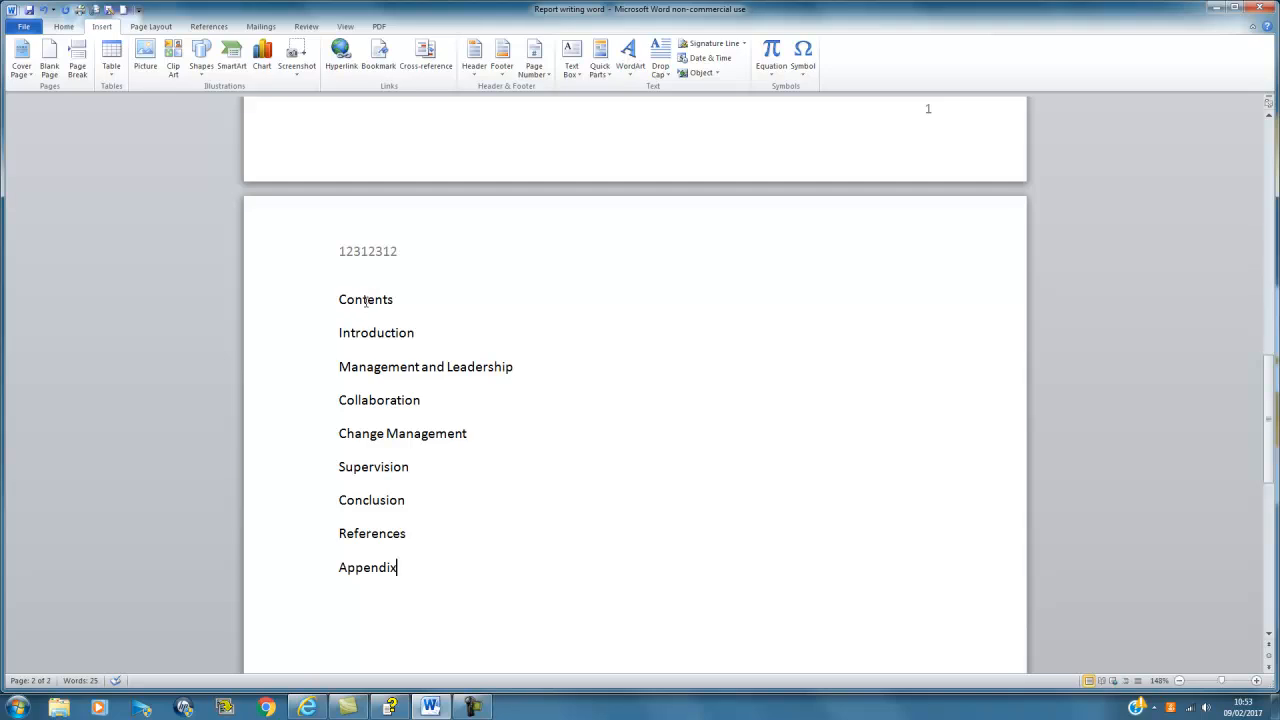
scroll(378, 294, down, 1)
Step: Apply Heading 1 to all nine section titles, numbering them 1 Contents through 9 Appendix
drag(339, 252, 437, 517)
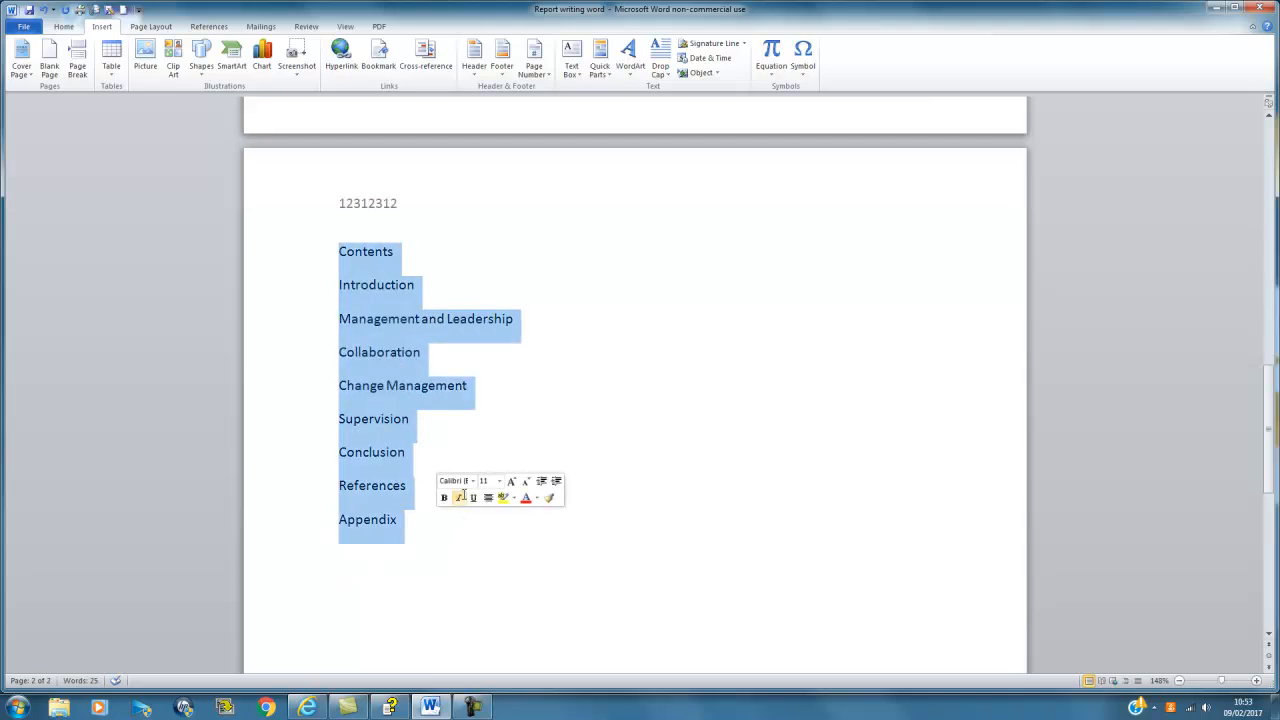
click(62, 27)
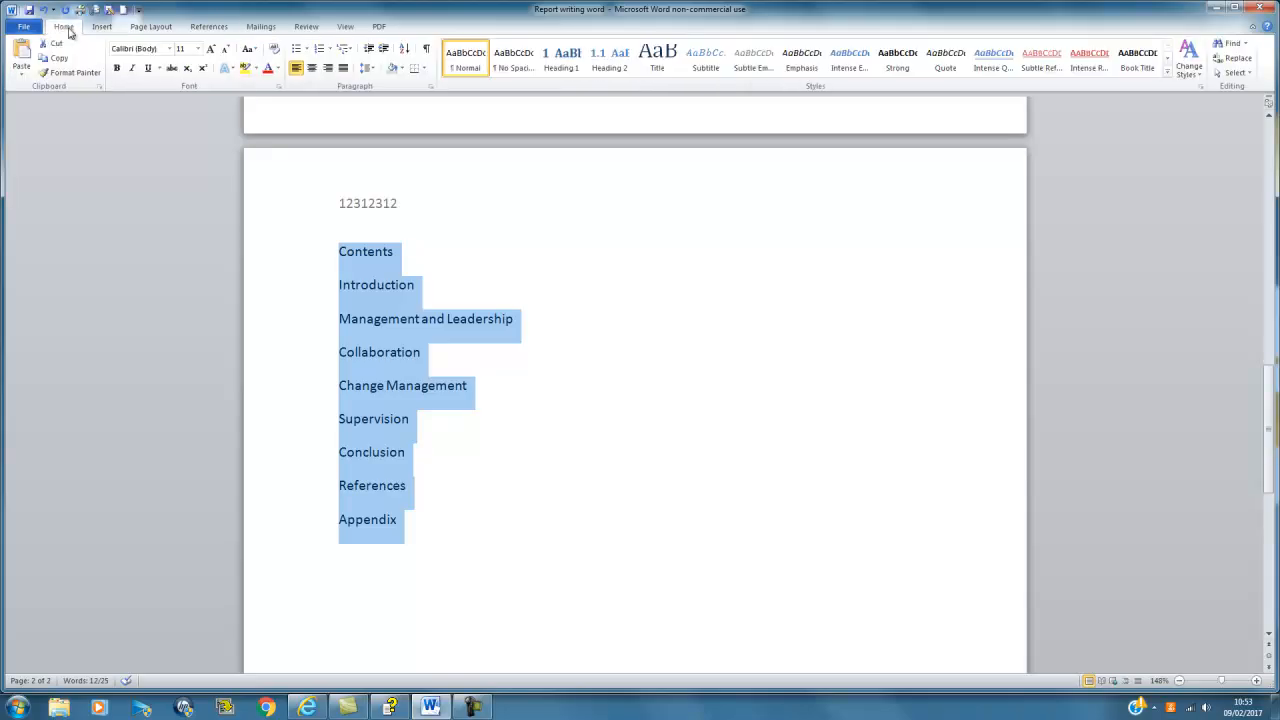
click(561, 64)
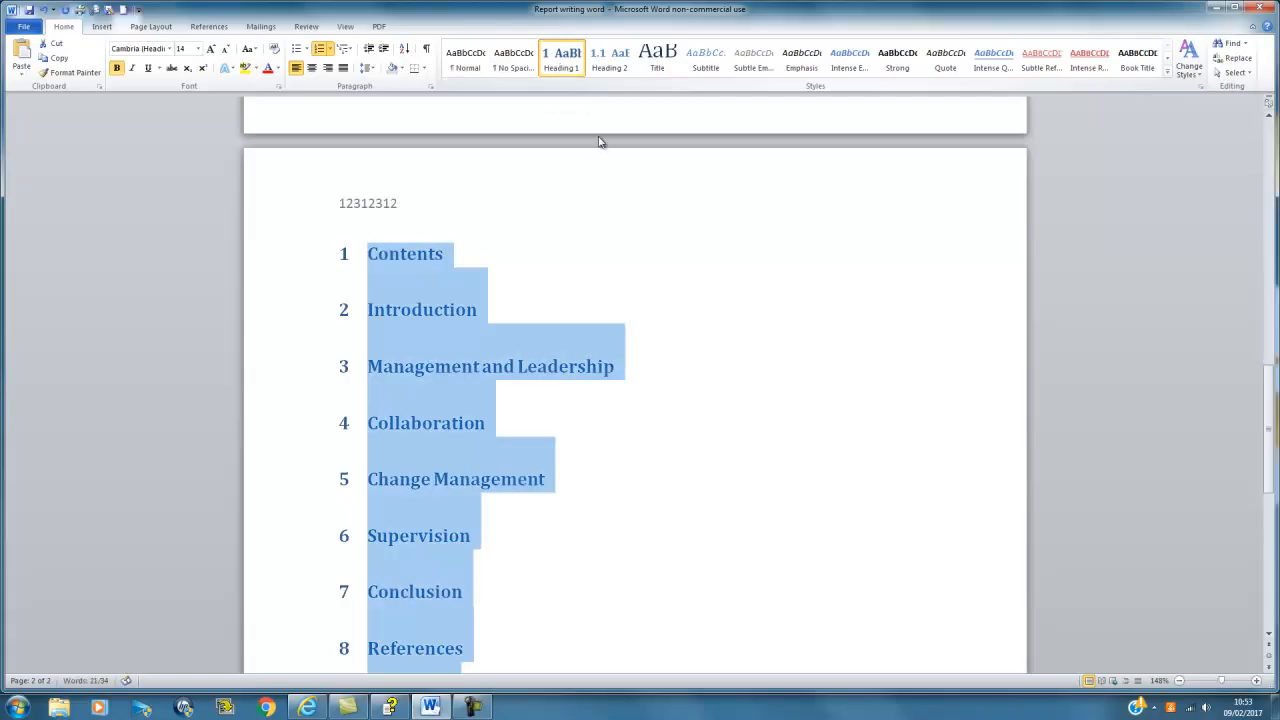
click(528, 270)
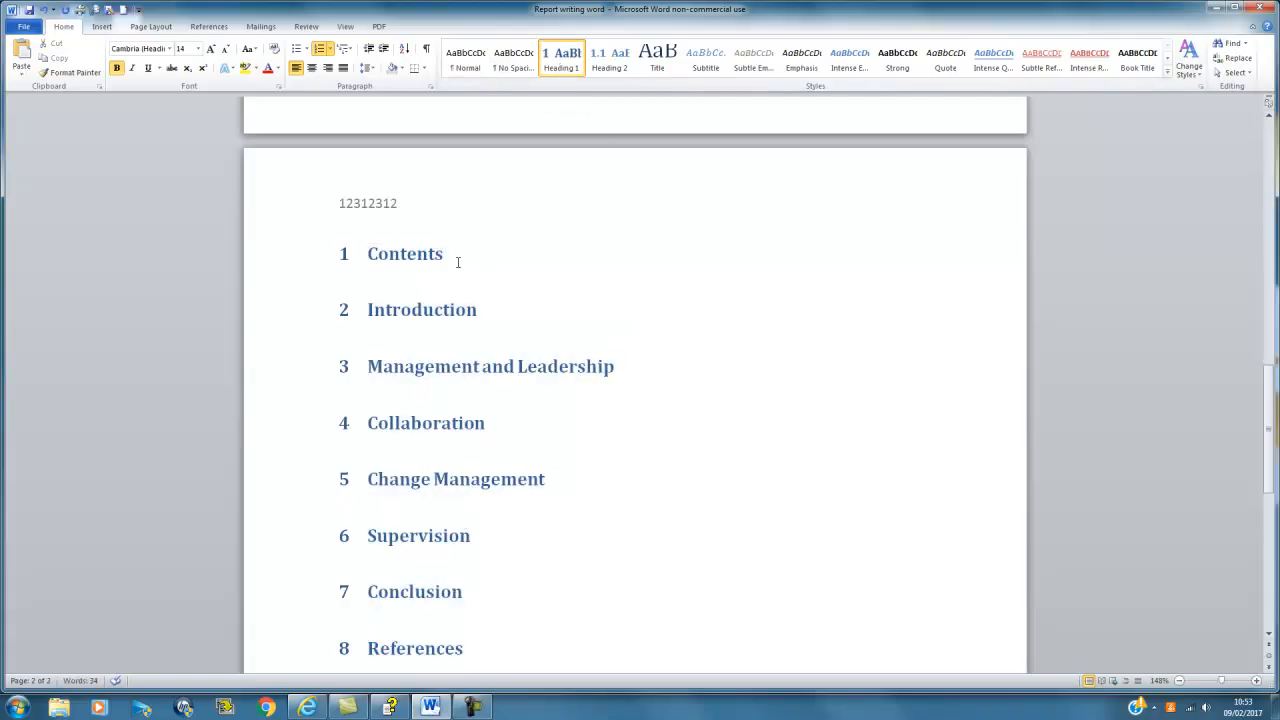
scroll(450, 250, down, 1)
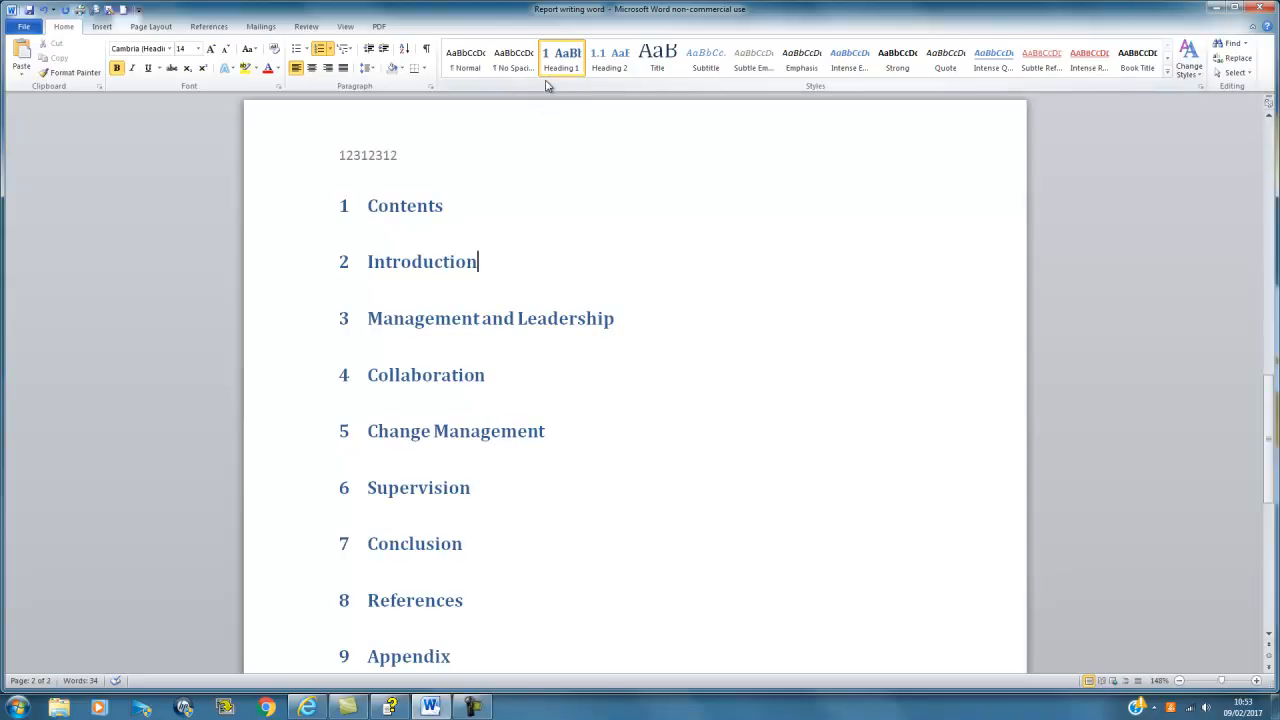
mouse_move(544, 100)
scroll(432, 270, down, 1)
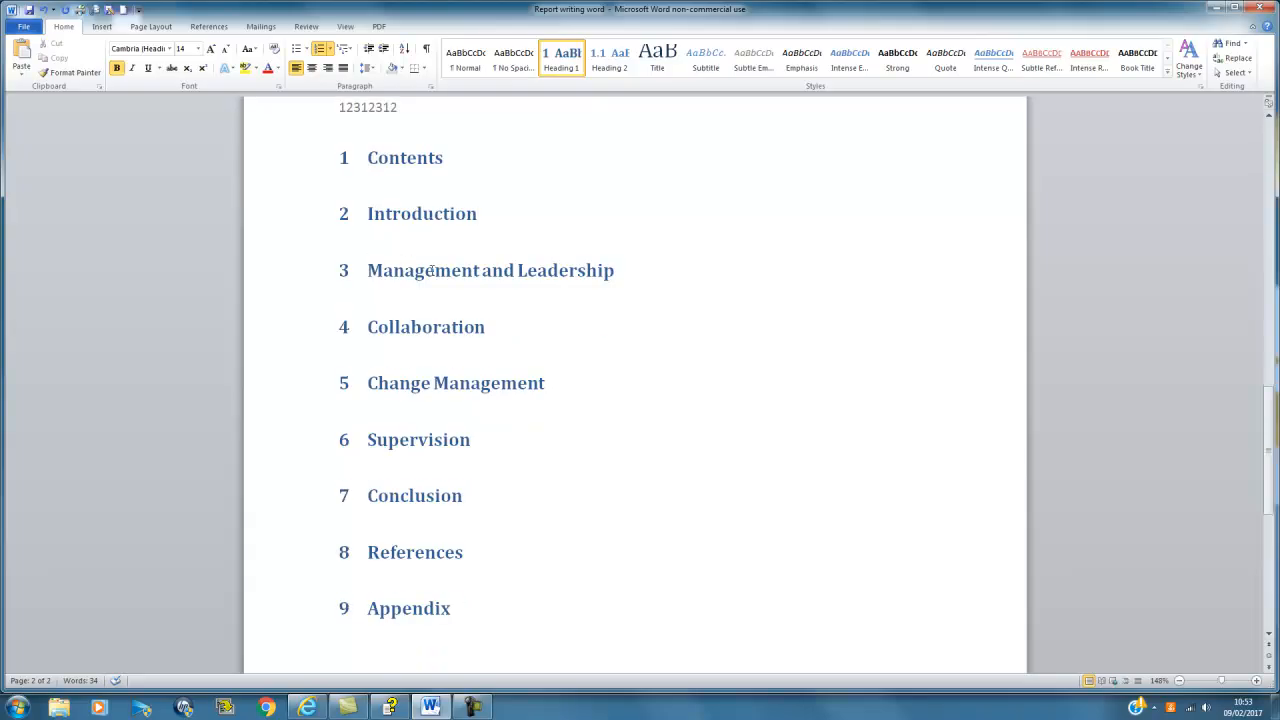
Step: Insert a page break after 1 Contents so 2 Introduction starts the next page
click(482, 154)
key(Return)
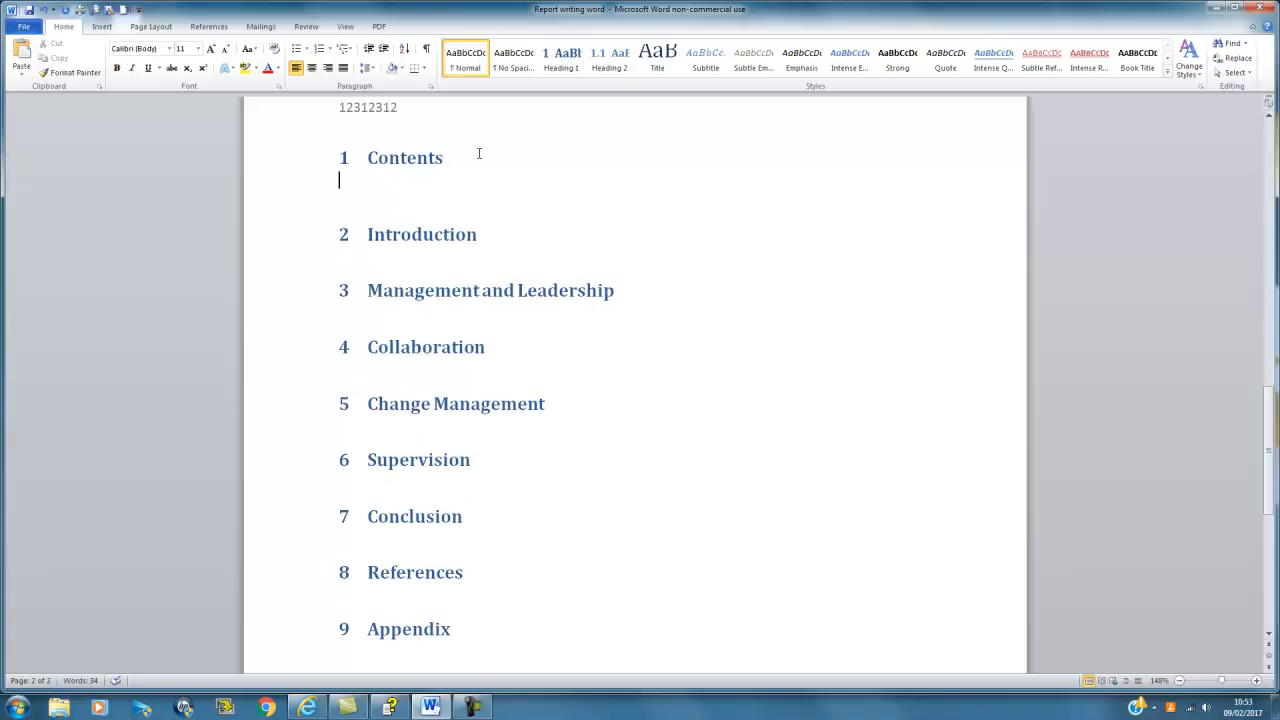
click(102, 27)
click(77, 62)
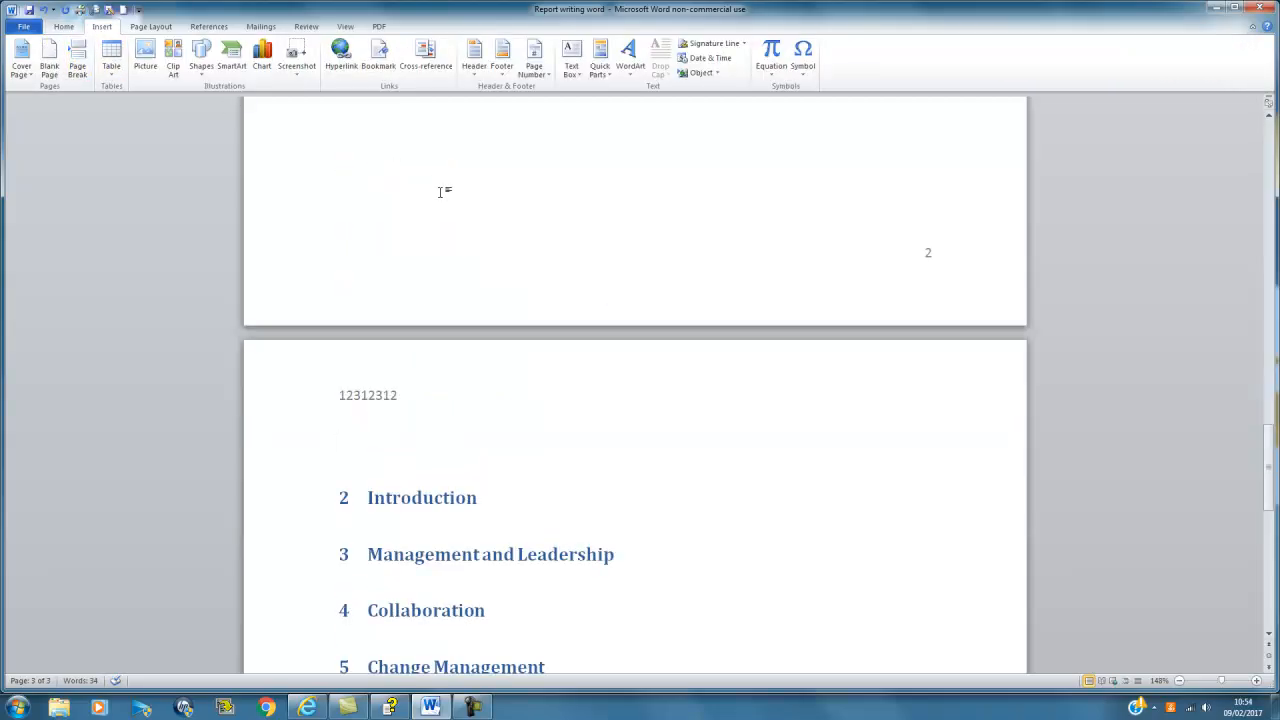
scroll(442, 195, down, 2)
scroll(446, 316, up, 5)
scroll(449, 306, down, 2)
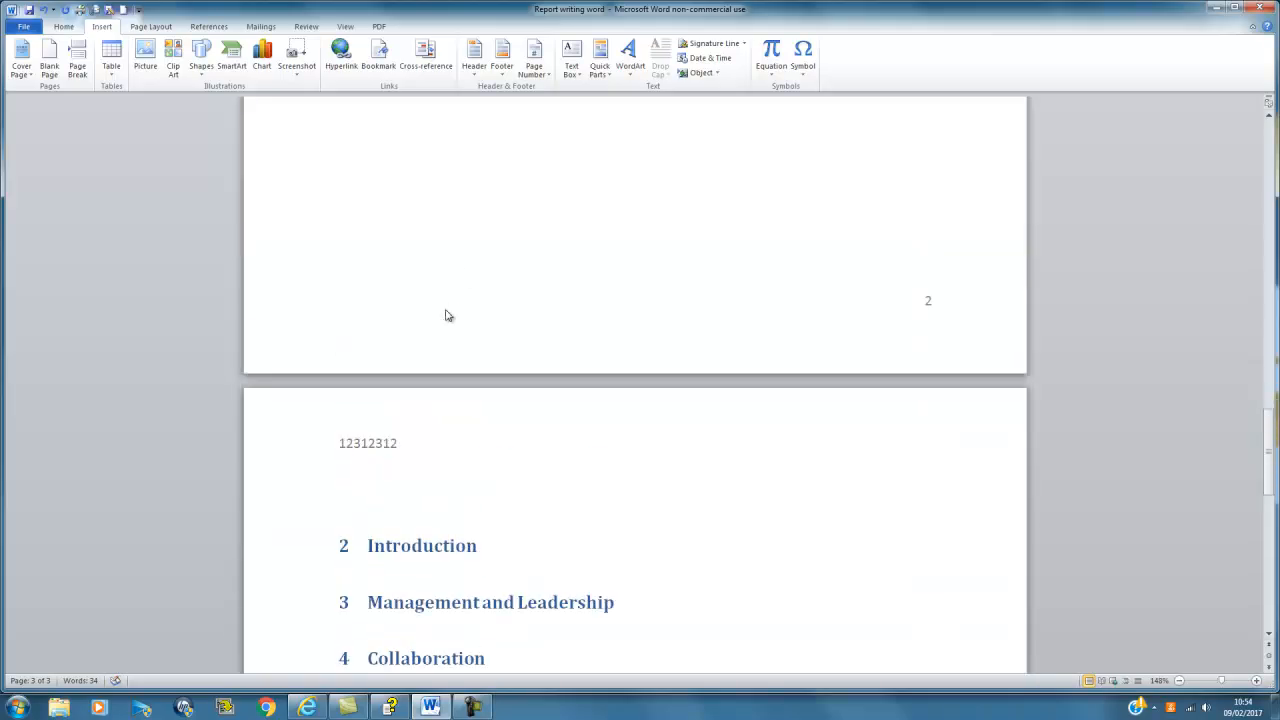
scroll(447, 316, down, 4)
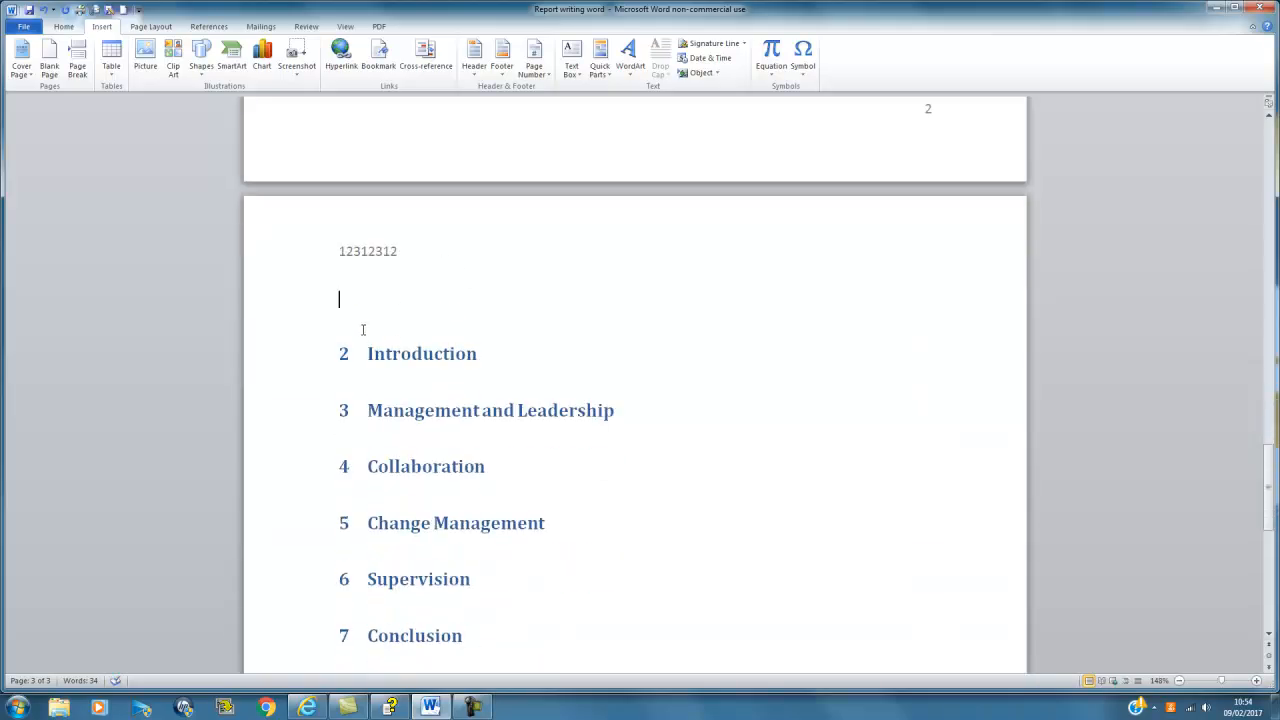
scroll(368, 330, up, 19)
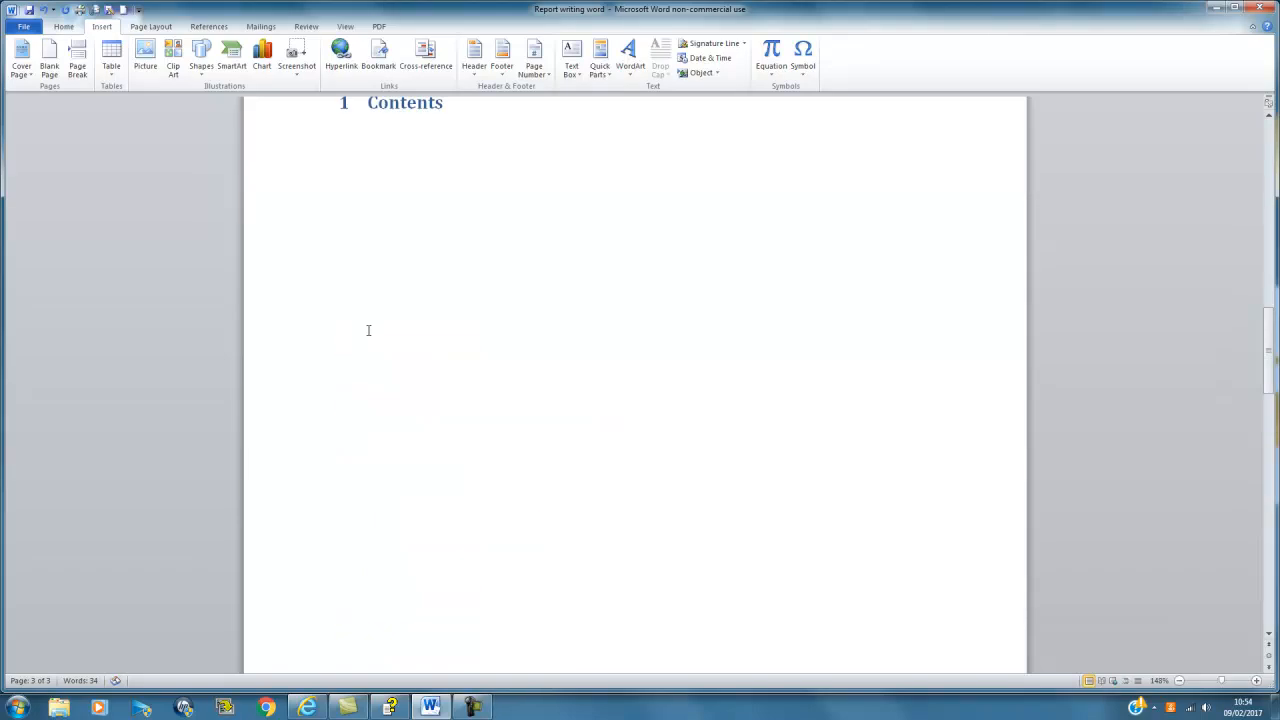
scroll(368, 330, down, 20)
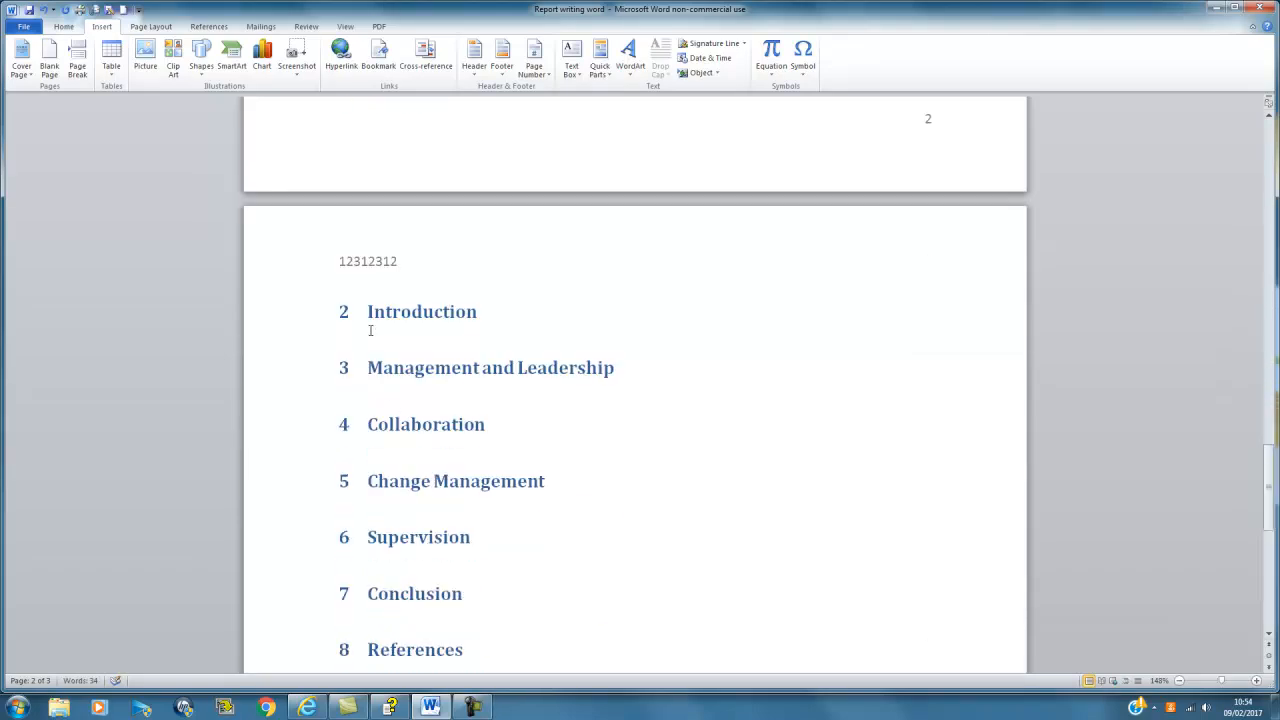
scroll(437, 243, up, 20)
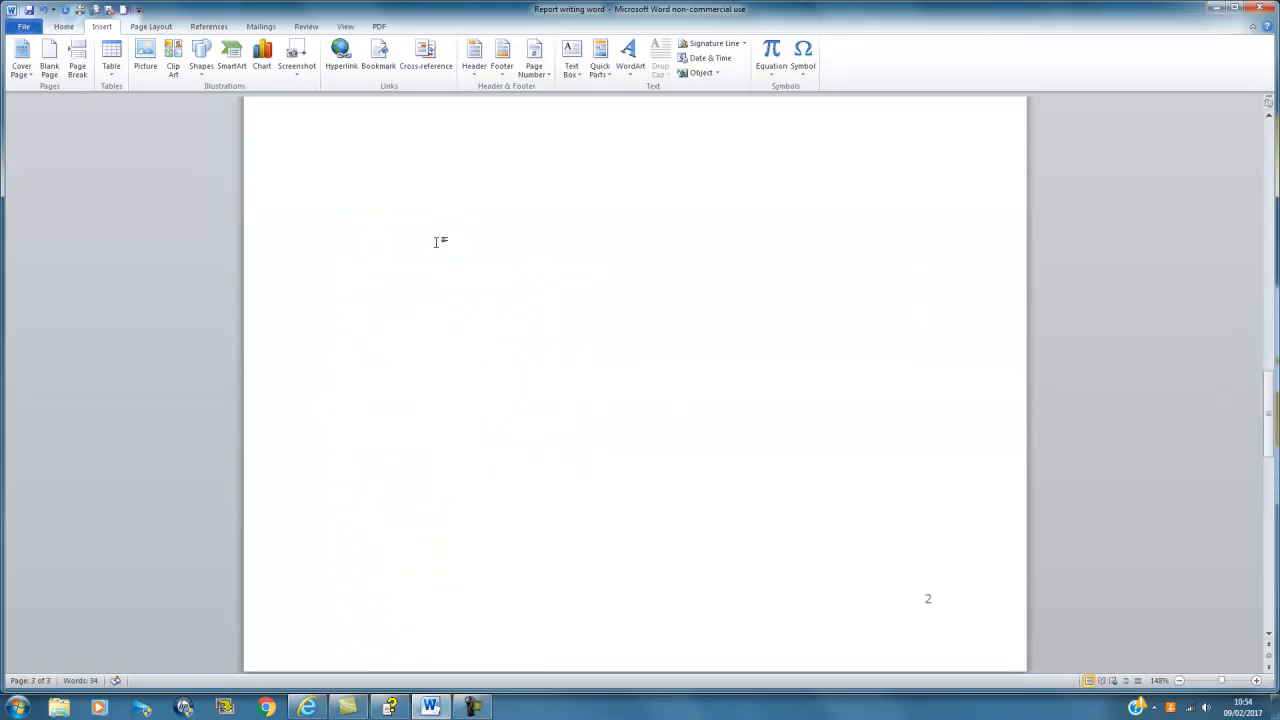
scroll(436, 242, up, 1)
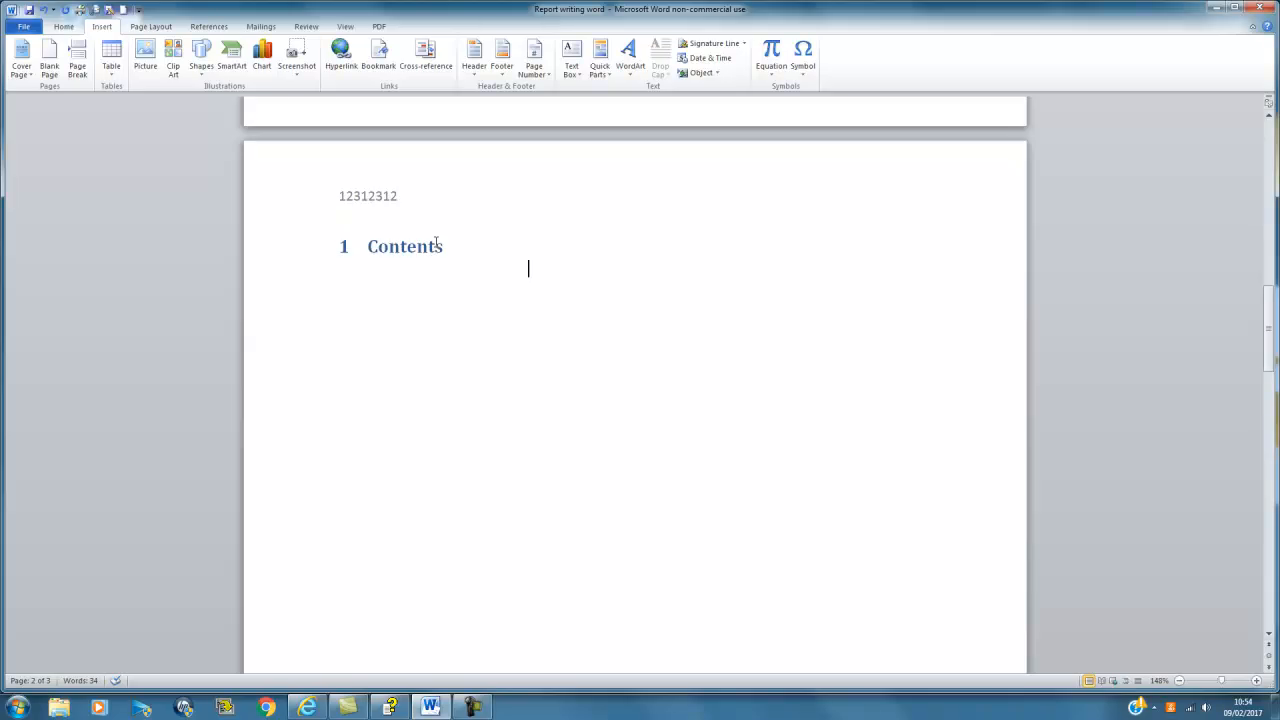
scroll(436, 242, down, 20)
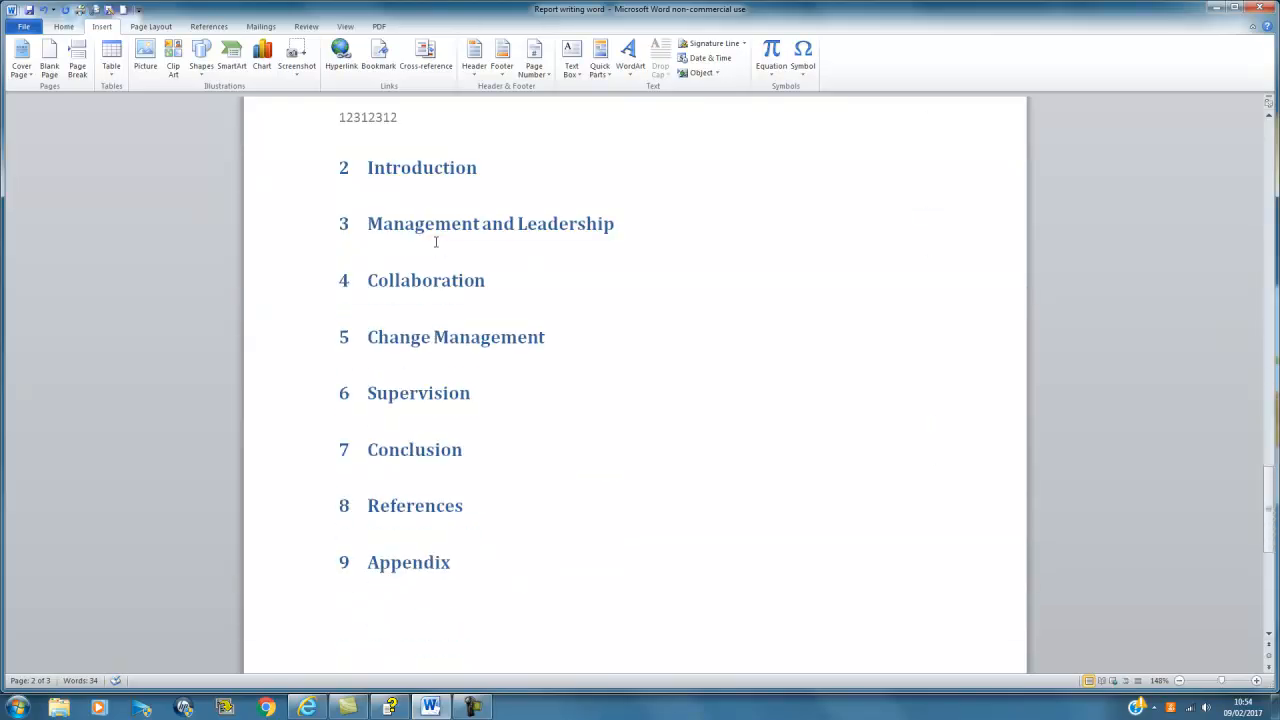
click(478, 166)
Step: Type 'Introduction to the report' and 'Introduction to my setting' as two lines under 2 Introduction
key(Return)
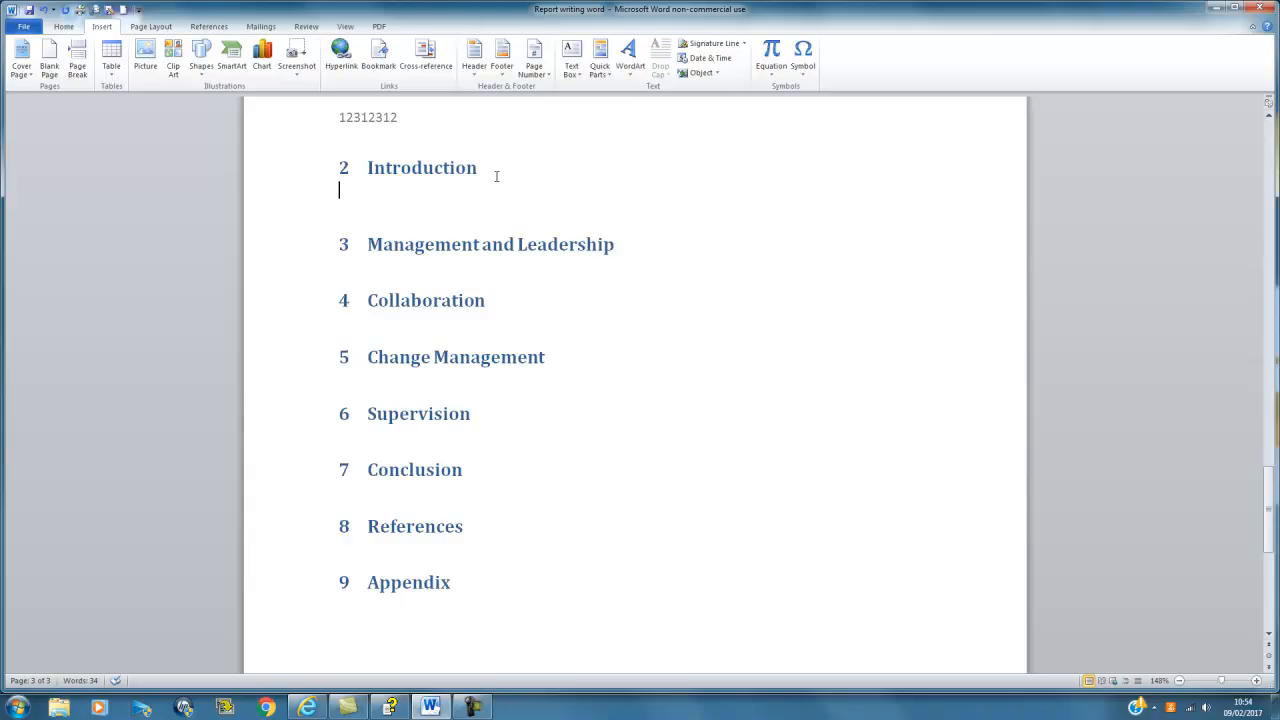
key(Return)
text(Intr)
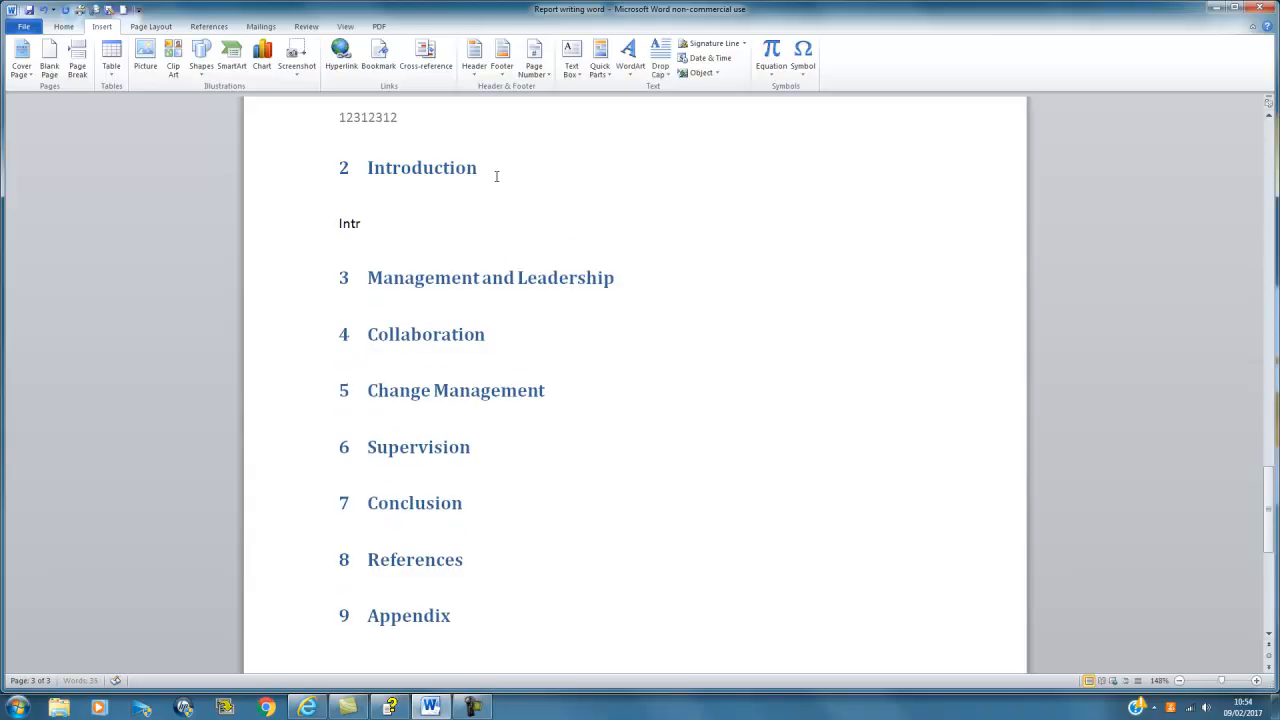
text(oduction to the report)
key(Return)
text(Intr)
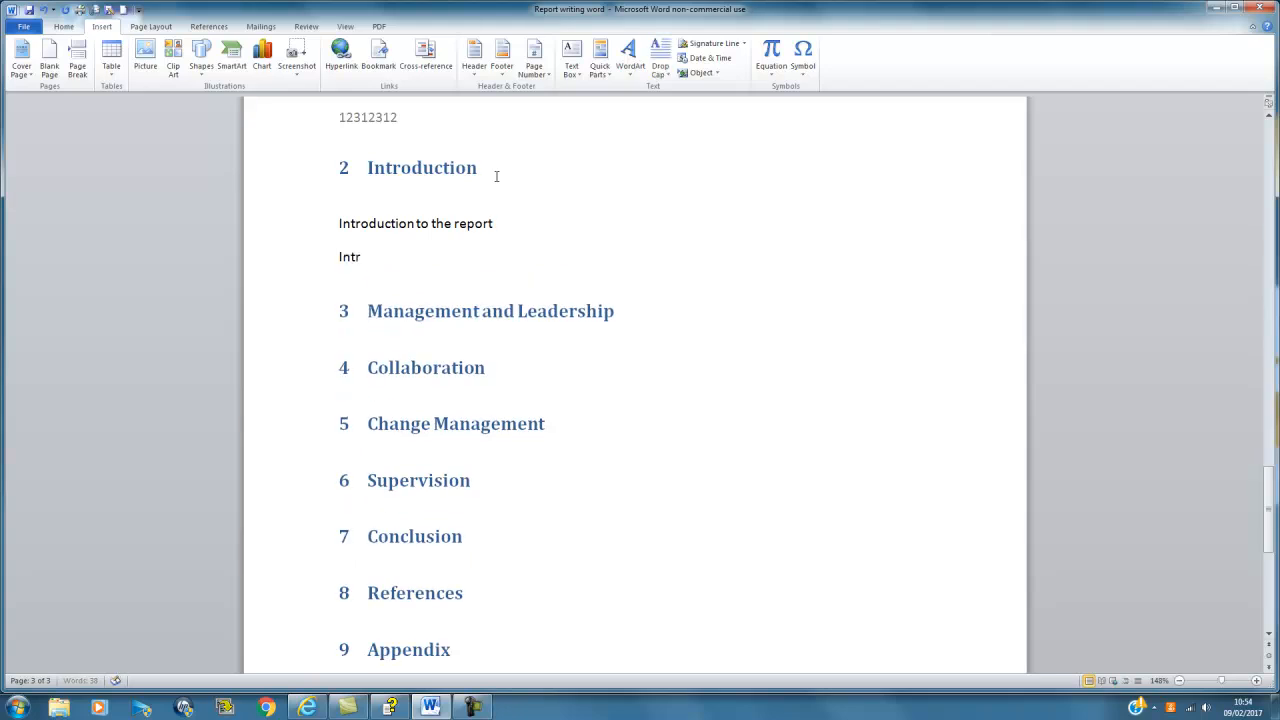
text(oduction to my setting)
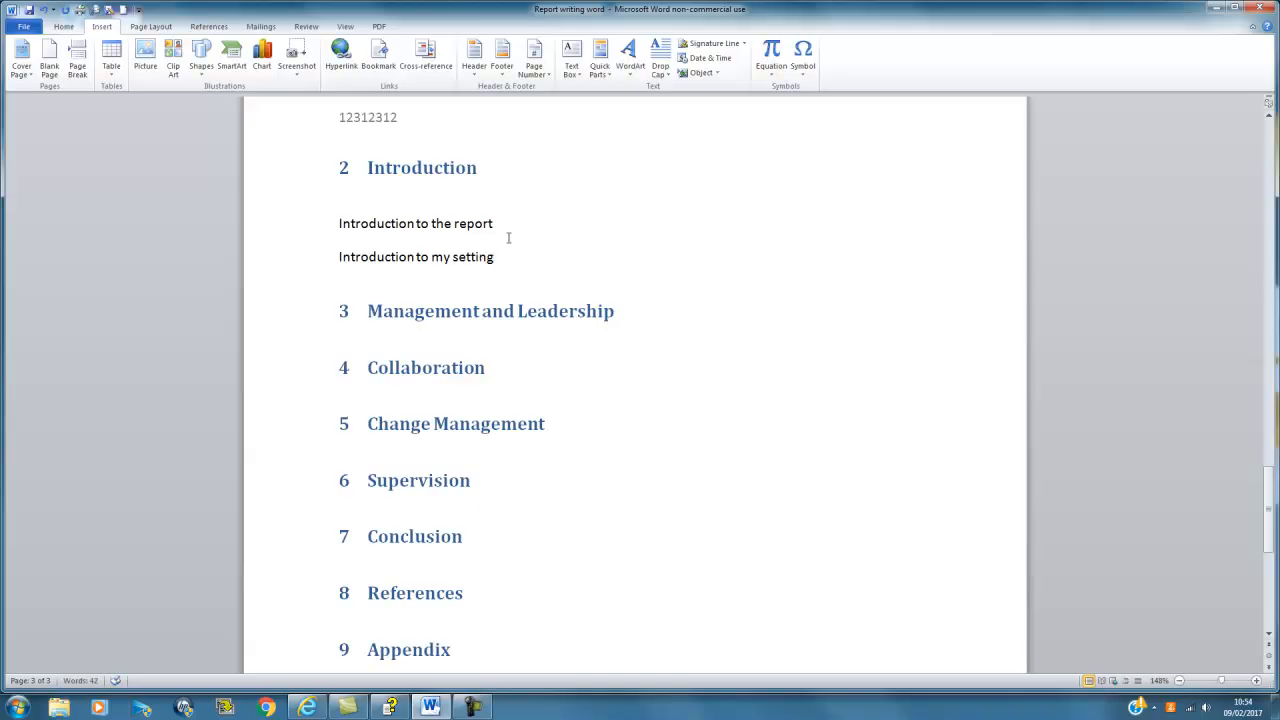
drag(505, 253, 389, 238)
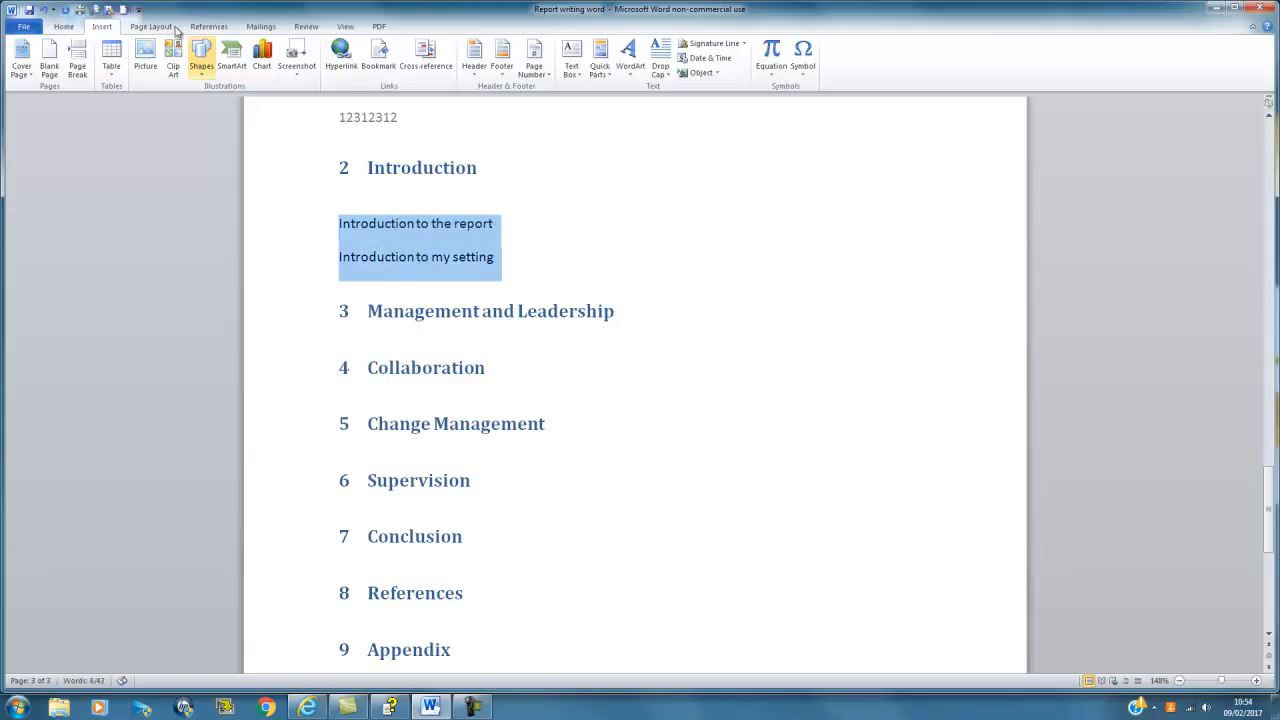
Step: Make both introduction lines Heading 2 subheadings 2.1 and 2.2, adding an empty line under 2.1
click(70, 26)
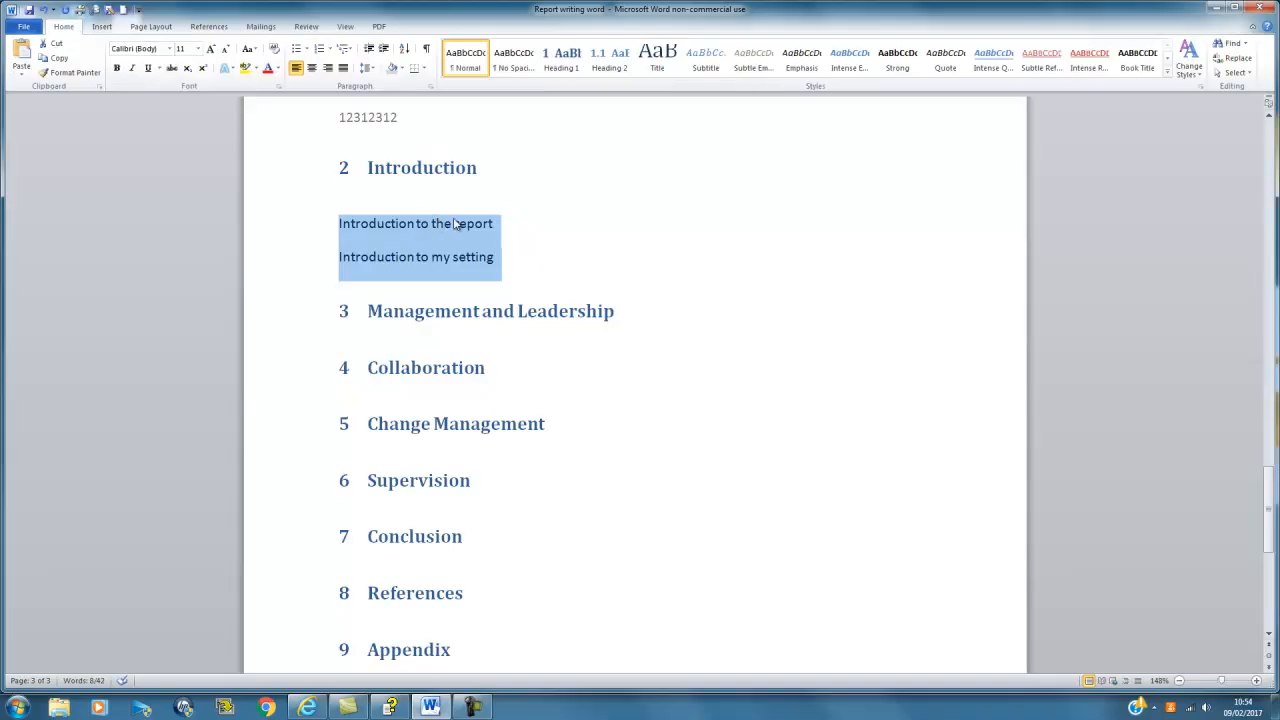
click(612, 62)
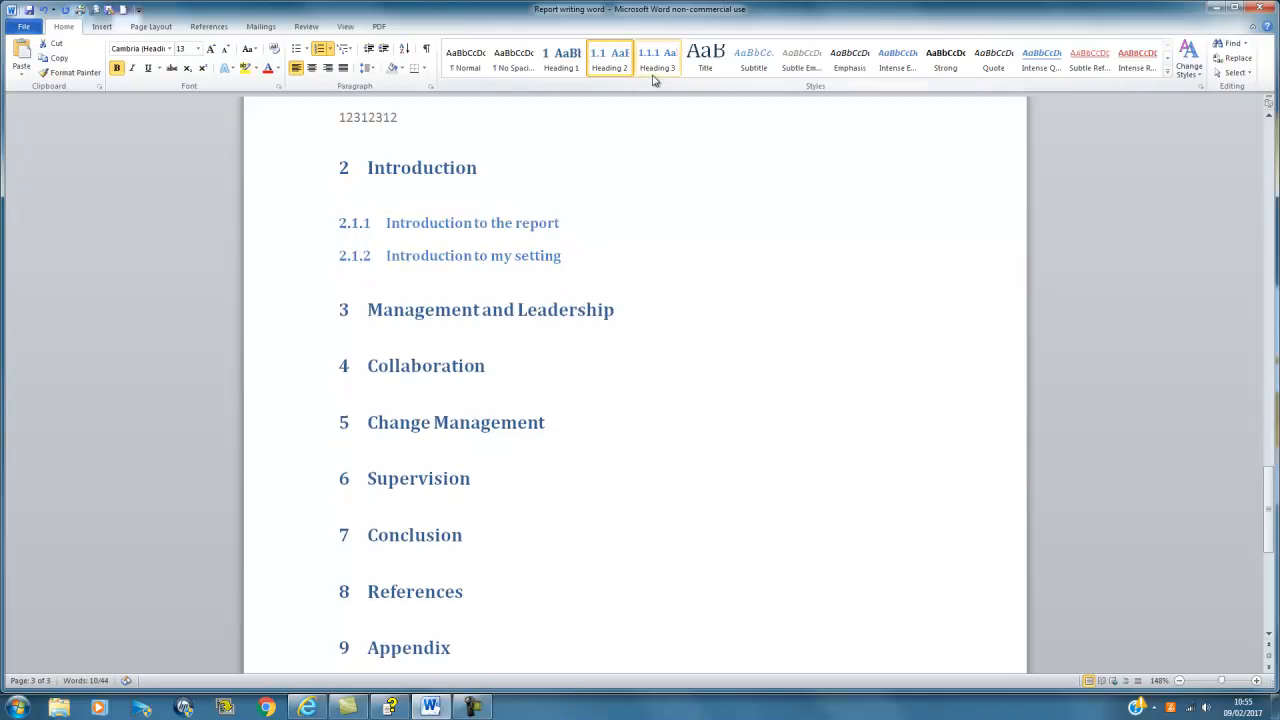
click(609, 236)
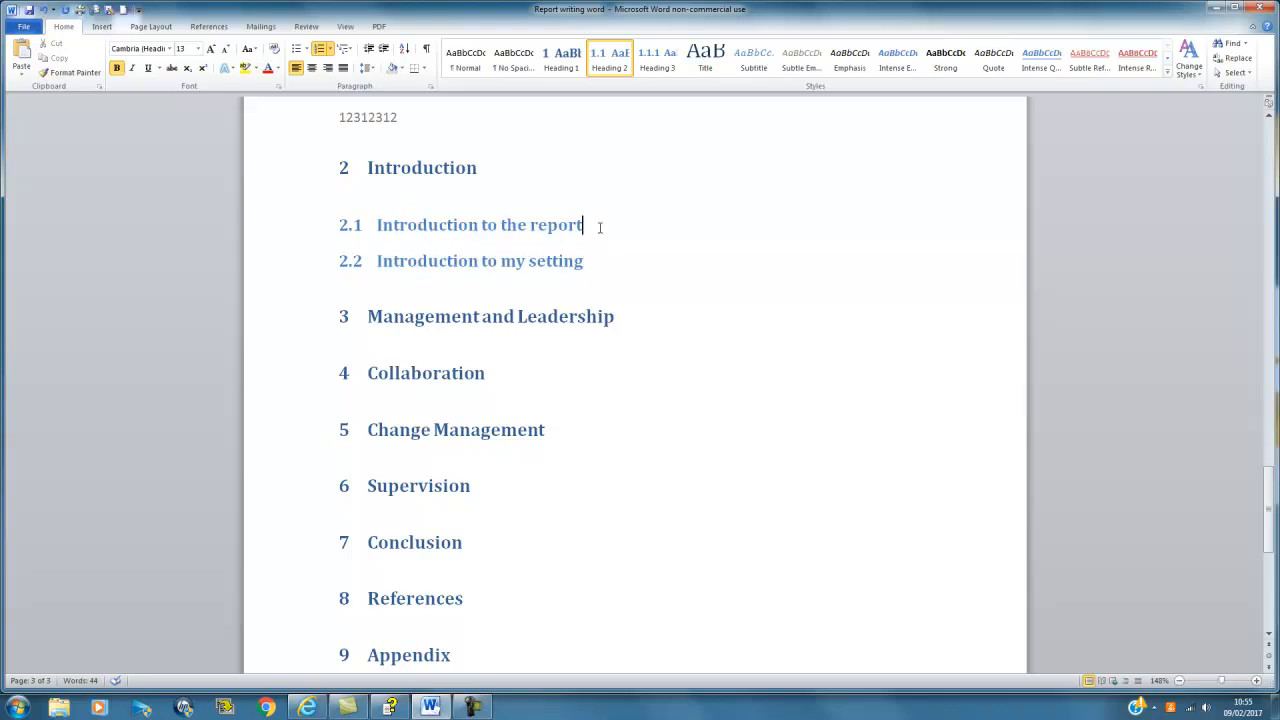
key(Return)
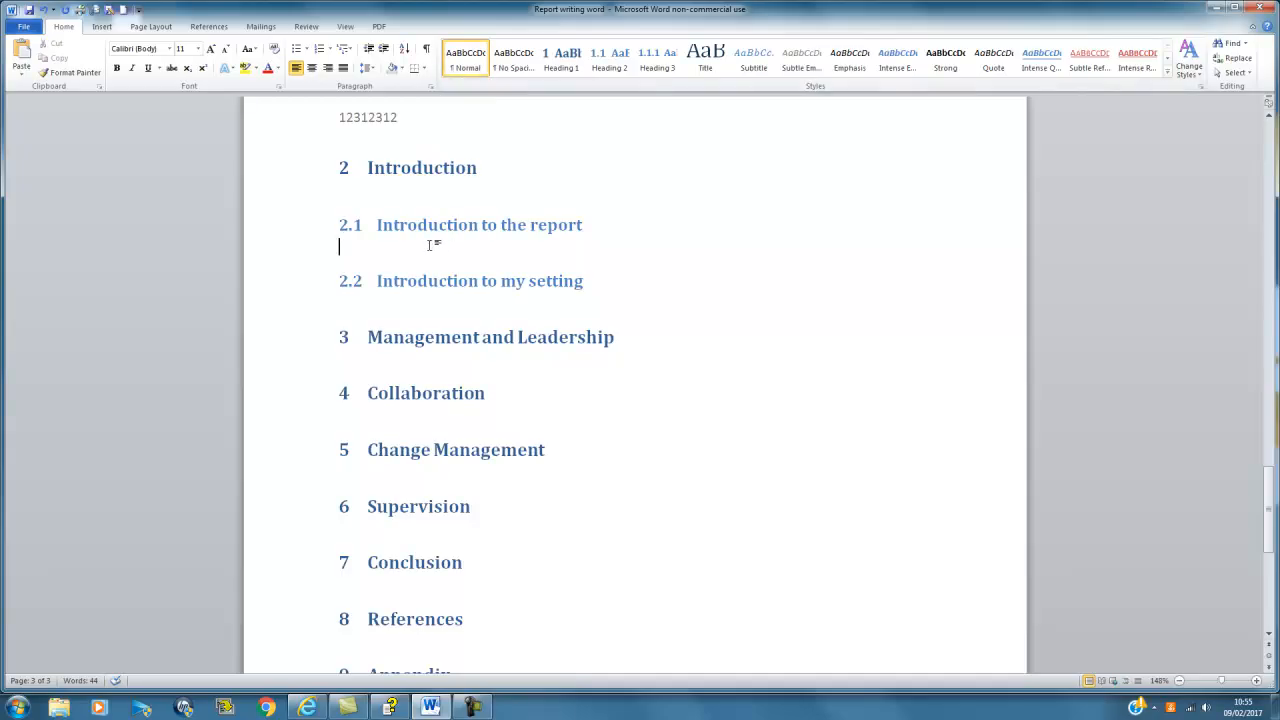
Step: Type 'This report will be exploring....' under heading 2.1 and remove the blank line above it
key(Return)
text(The)
key(BackSpace)
text(is report)
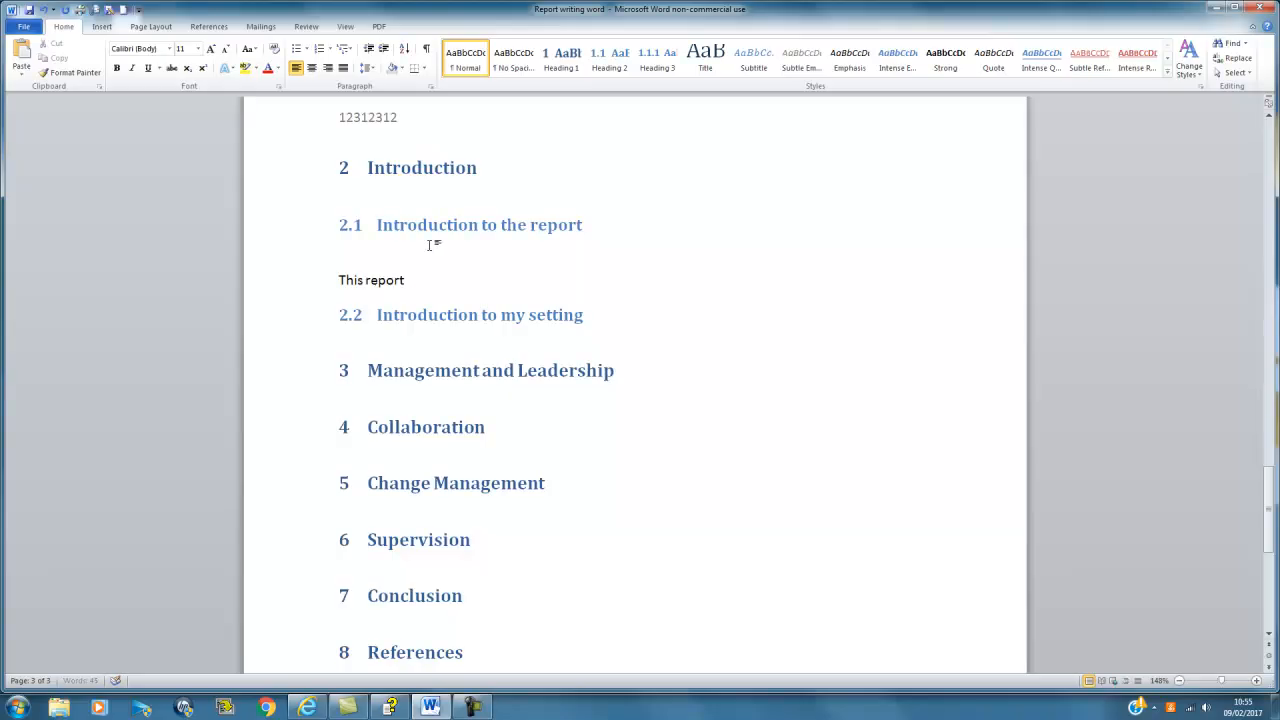
text( will be exploring....)
key(Return)
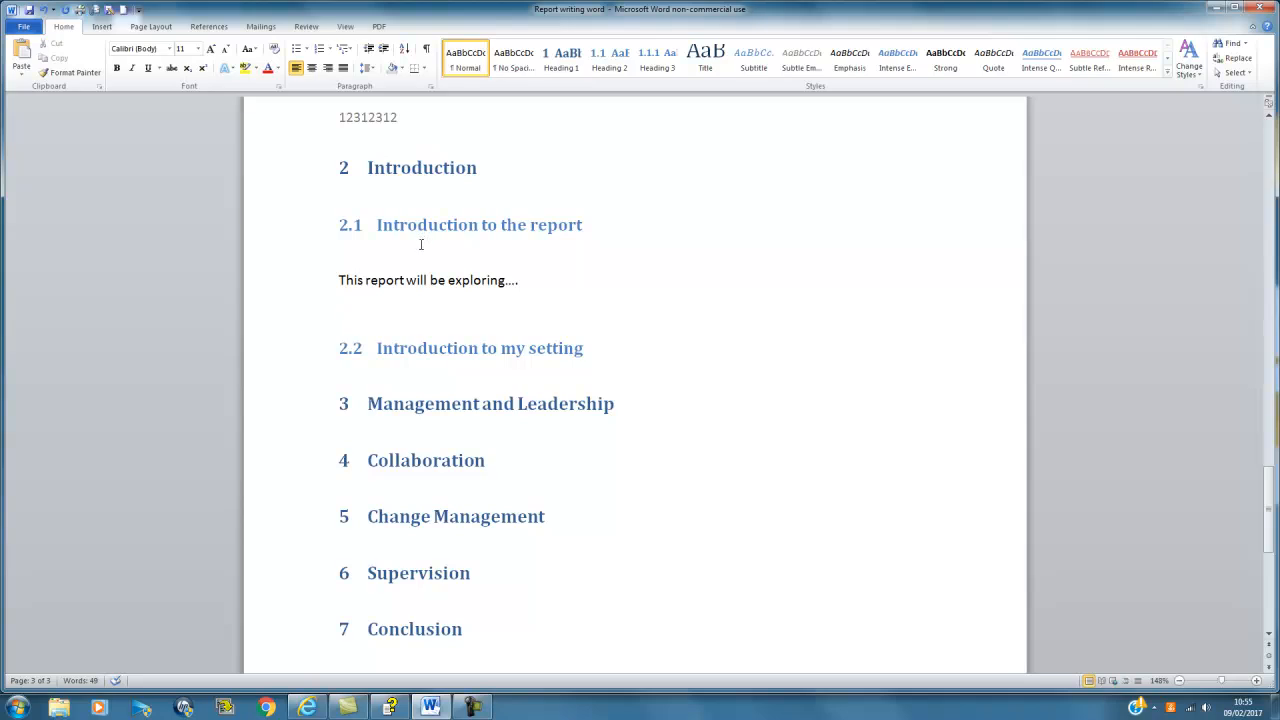
click(339, 280)
key(BackSpace)
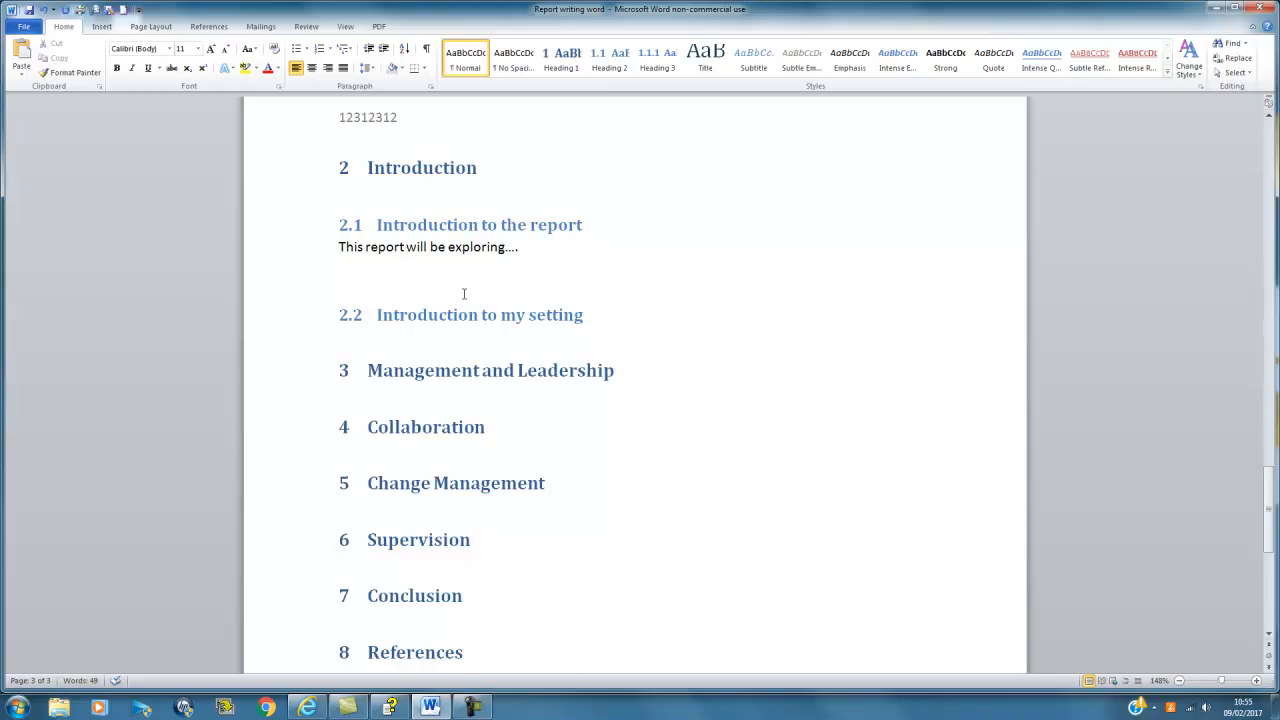
scroll(463, 293, down, 2)
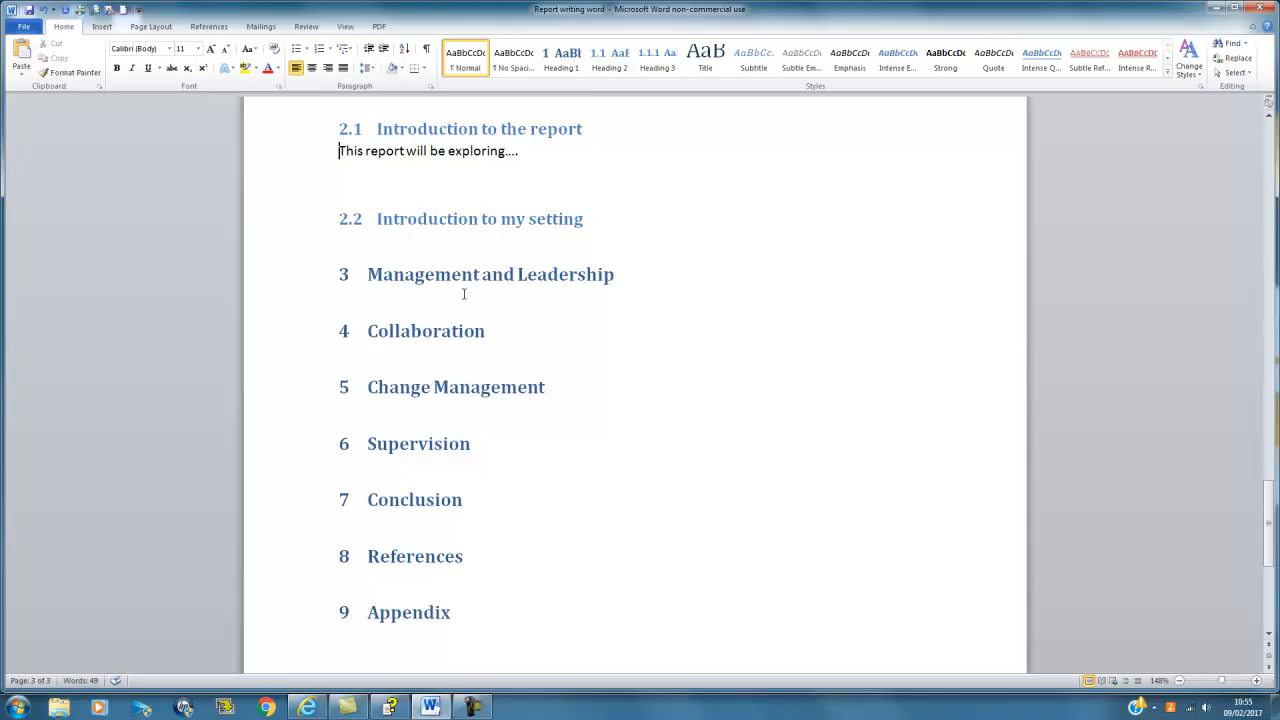
scroll(463, 293, down, 1)
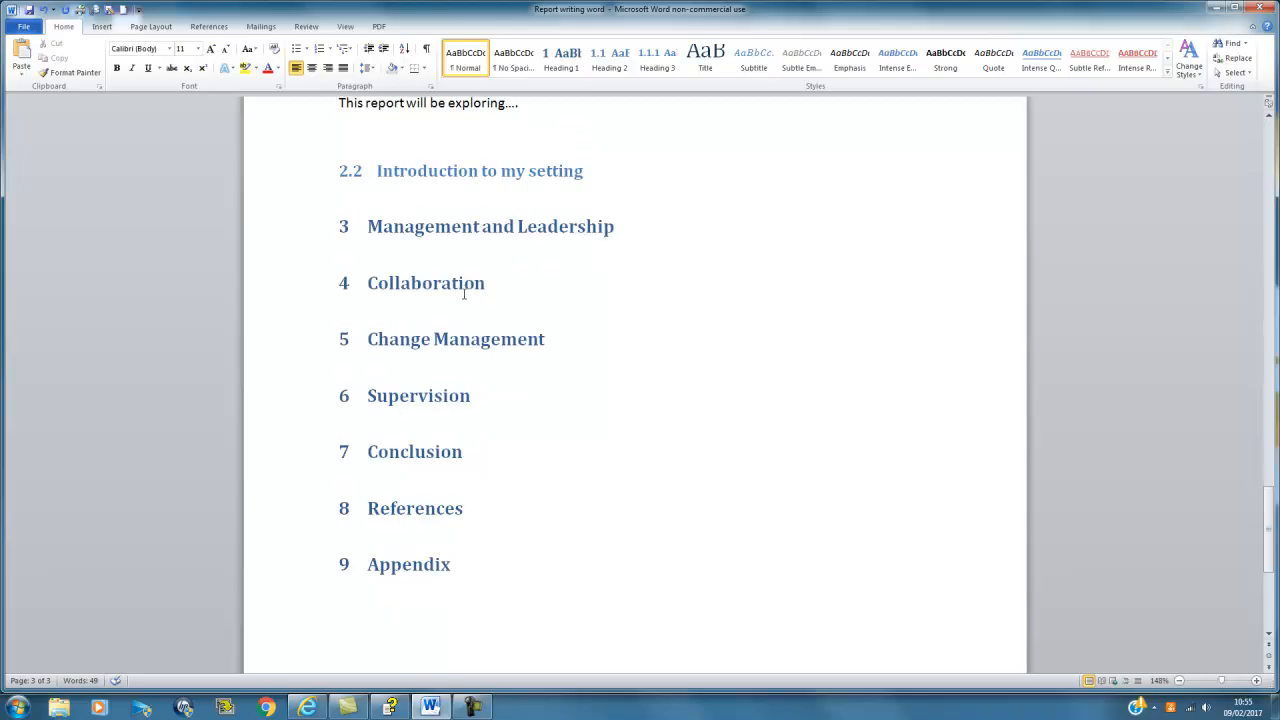
scroll(470, 300, down, 1)
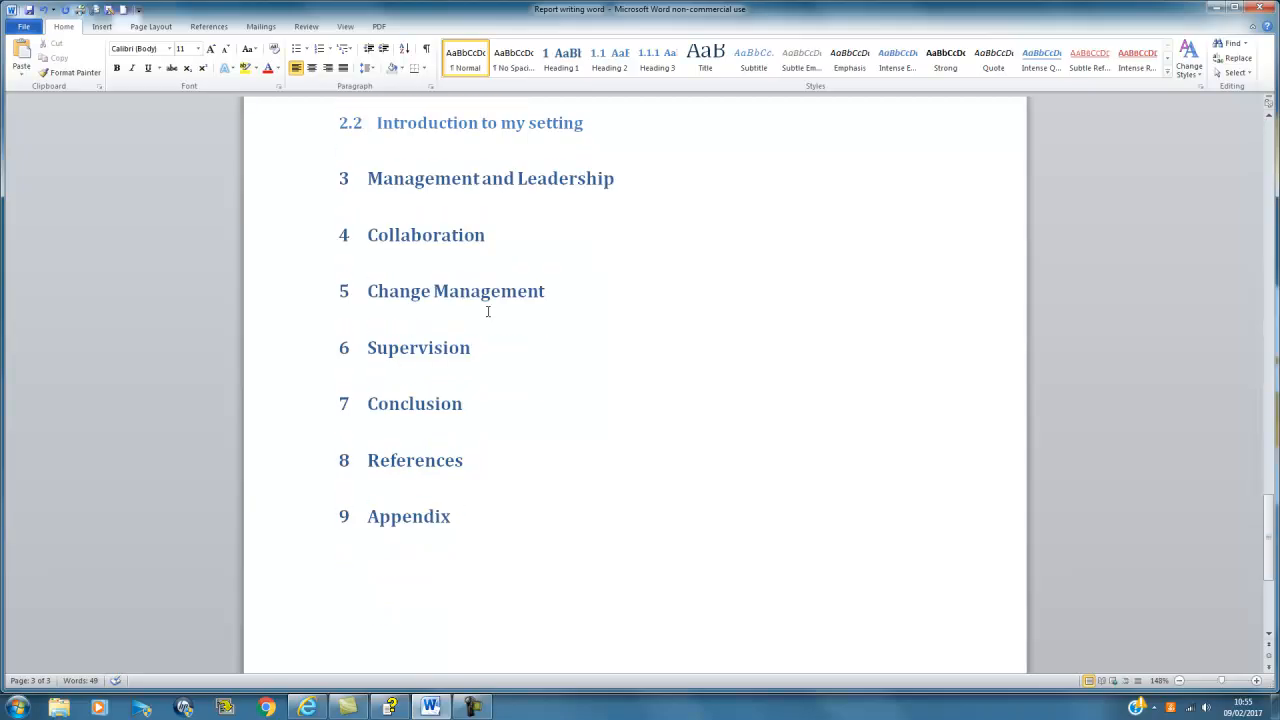
Step: Insert a page break after Conclusion so References starts on page 4
click(467, 418)
key(Return)
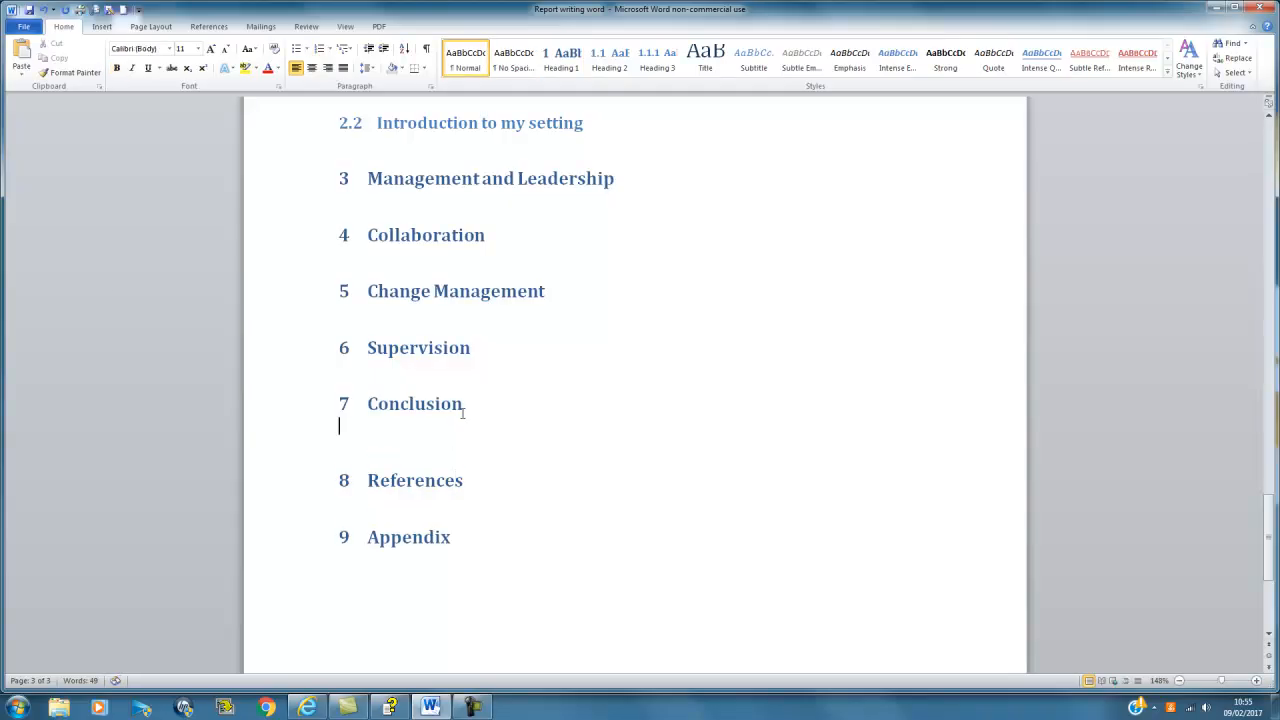
click(104, 30)
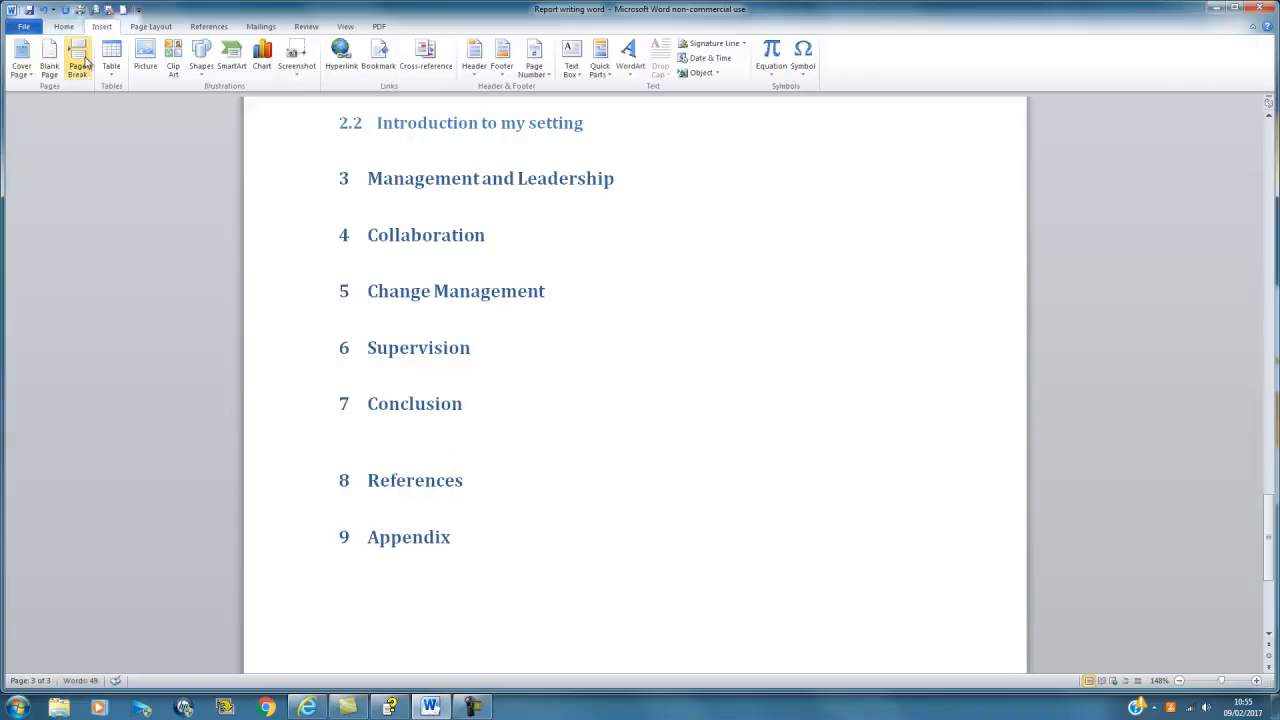
click(77, 62)
scroll(586, 223, down, 3)
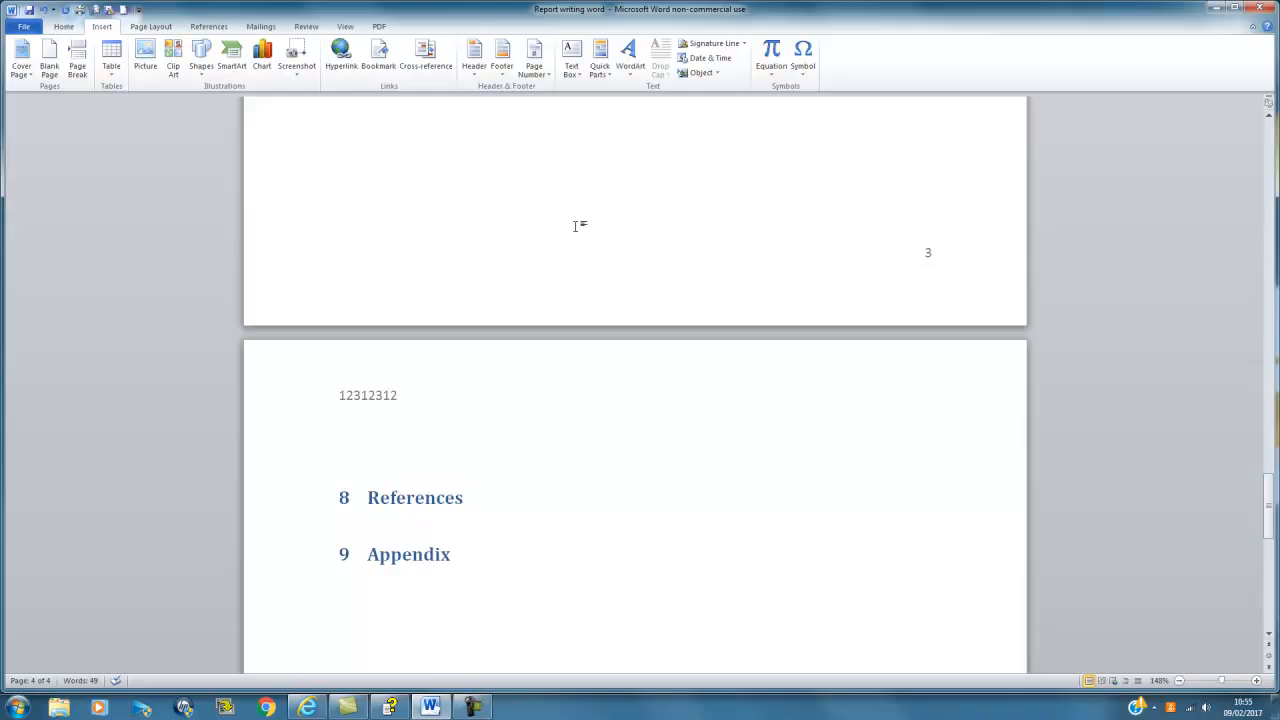
scroll(574, 225, up, 4)
scroll(573, 225, down, 1)
scroll(573, 225, down, 3)
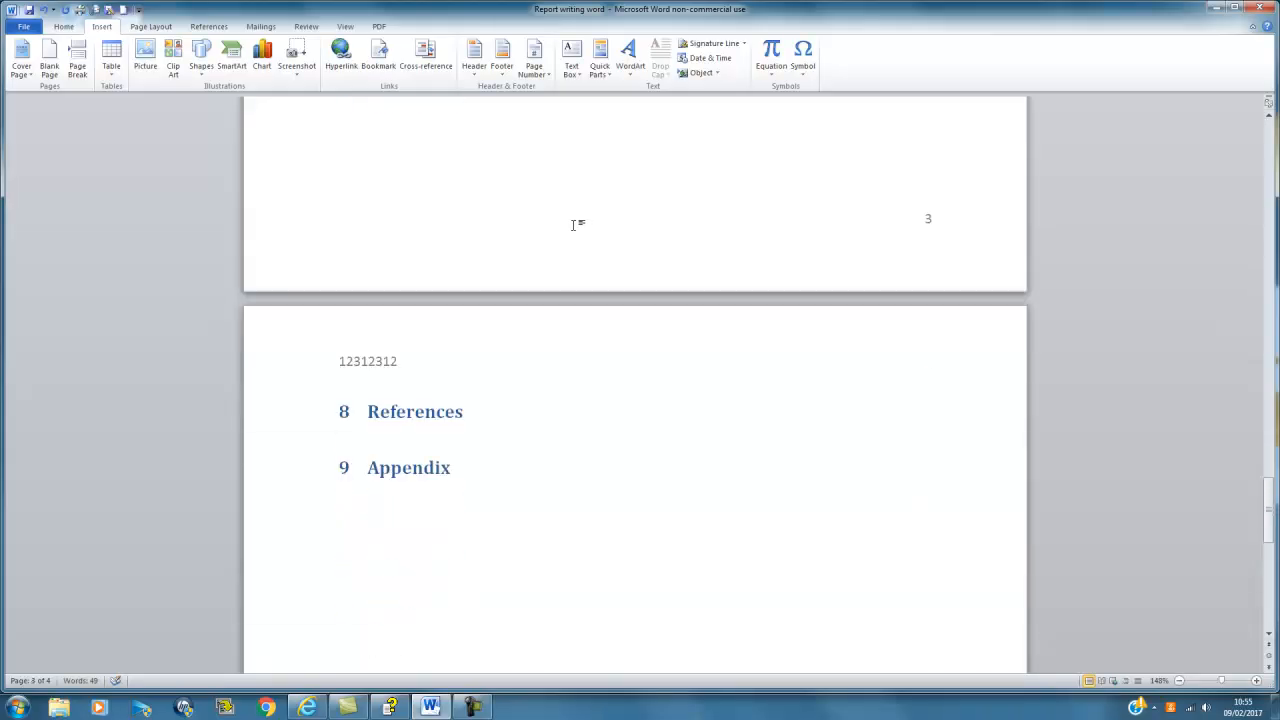
Step: Insert a page break after References so Appendix moves onto page 5
click(446, 384)
click(383, 386)
click(533, 362)
key(Return)
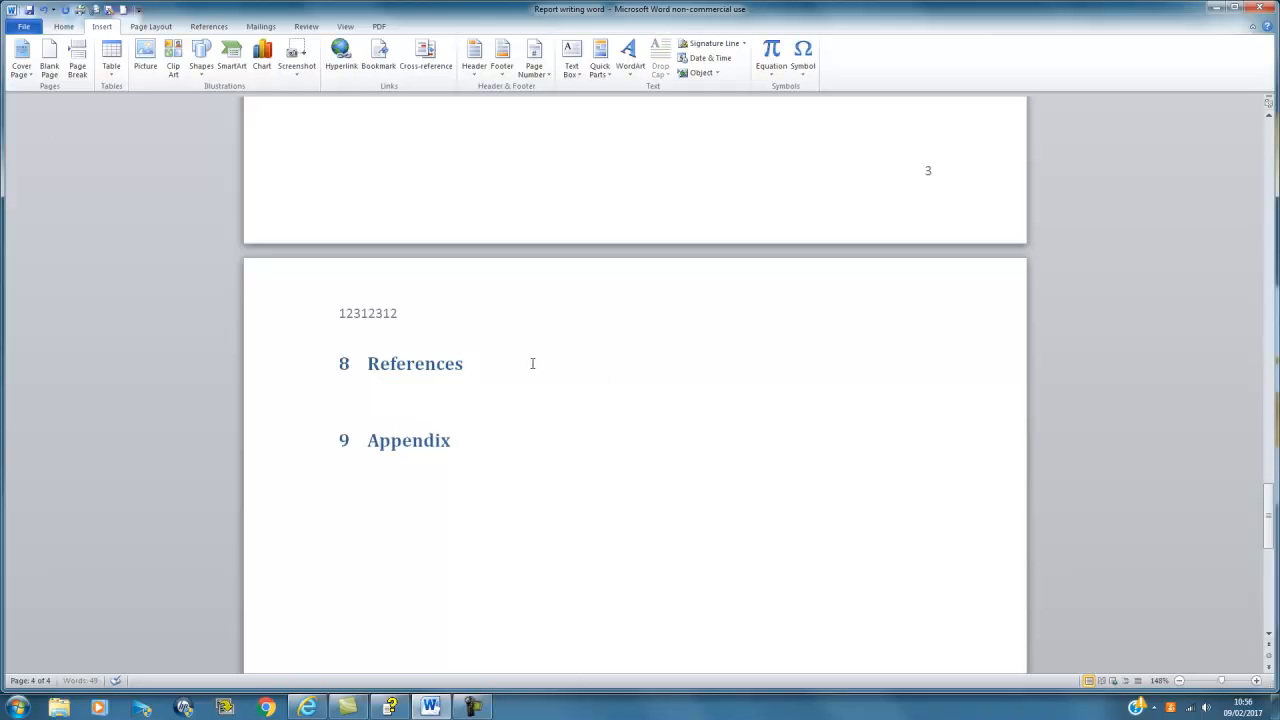
click(78, 66)
scroll(346, 317, down, 1)
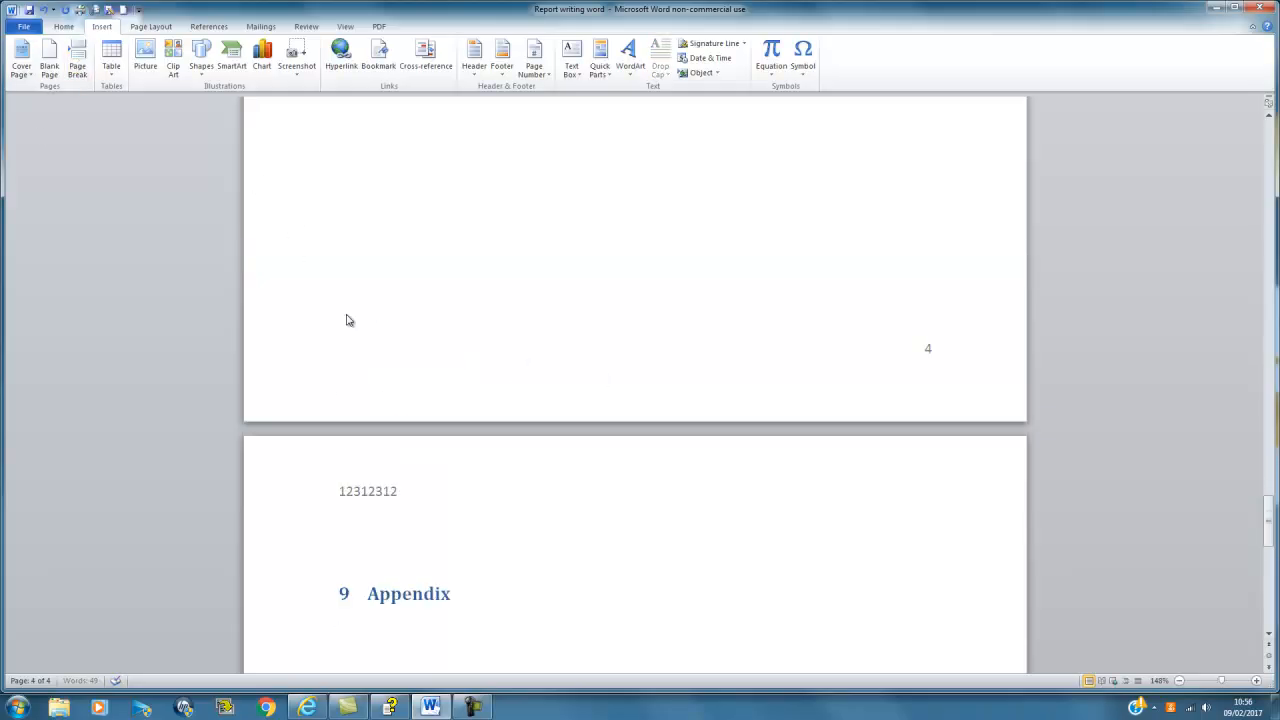
scroll(367, 355, up, 10)
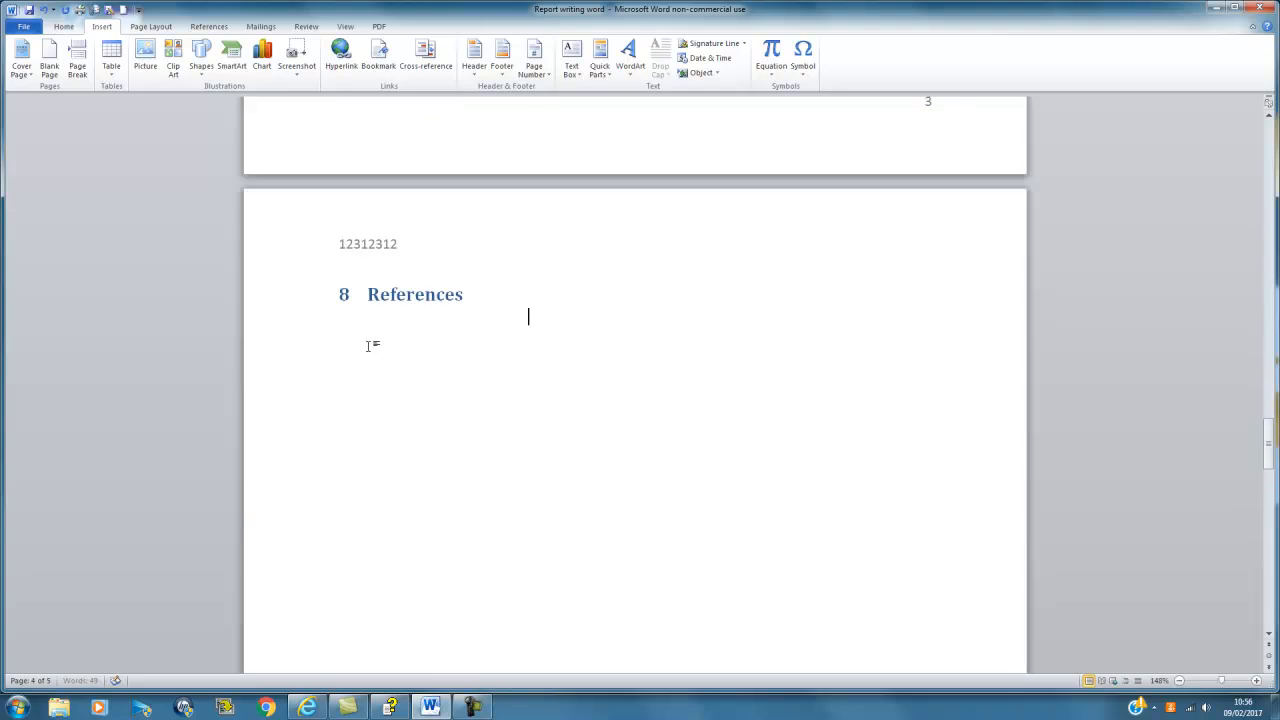
Step: Add an empty line below the '1 Contents' heading on page 2
scroll(365, 347, up, 1)
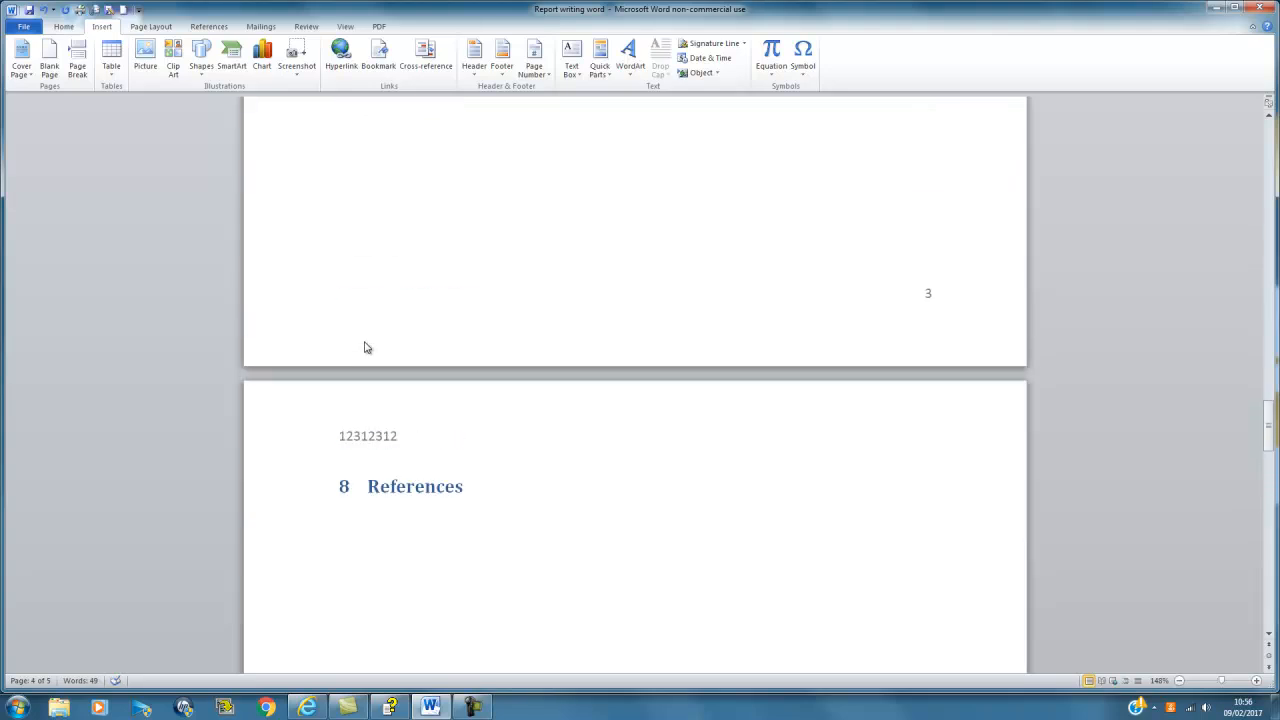
scroll(365, 347, up, 20)
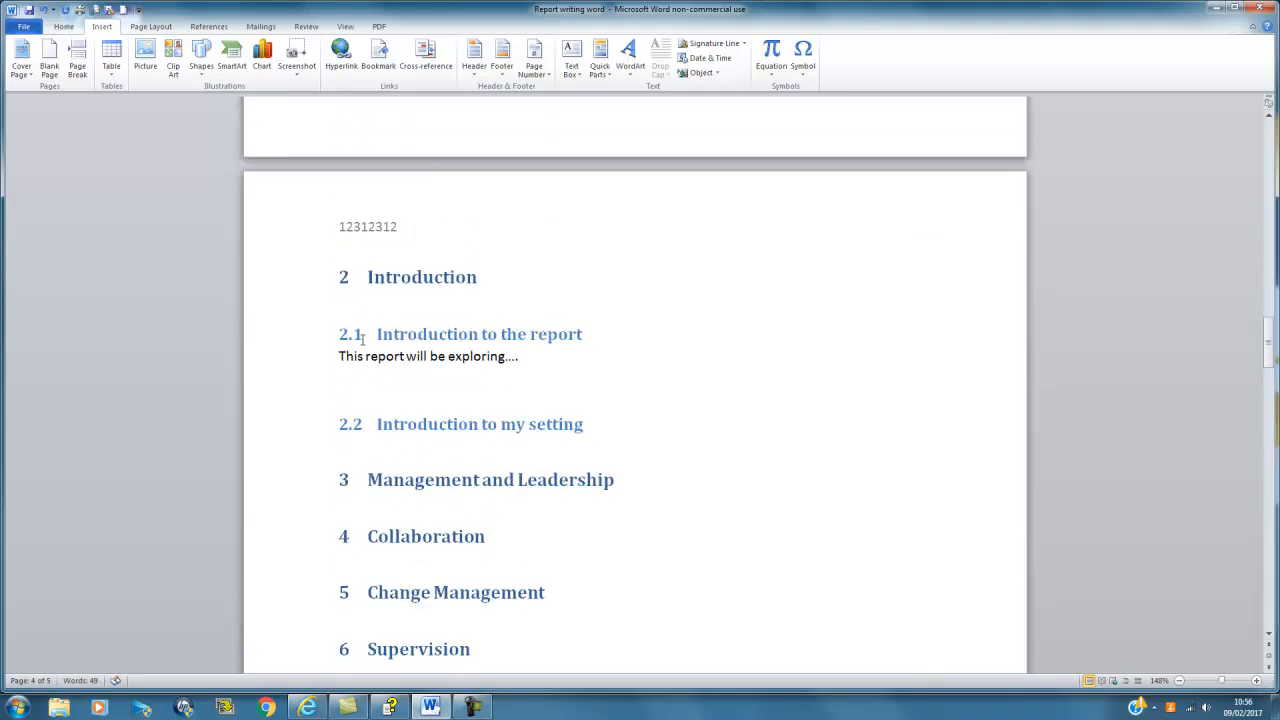
scroll(357, 341, up, 18)
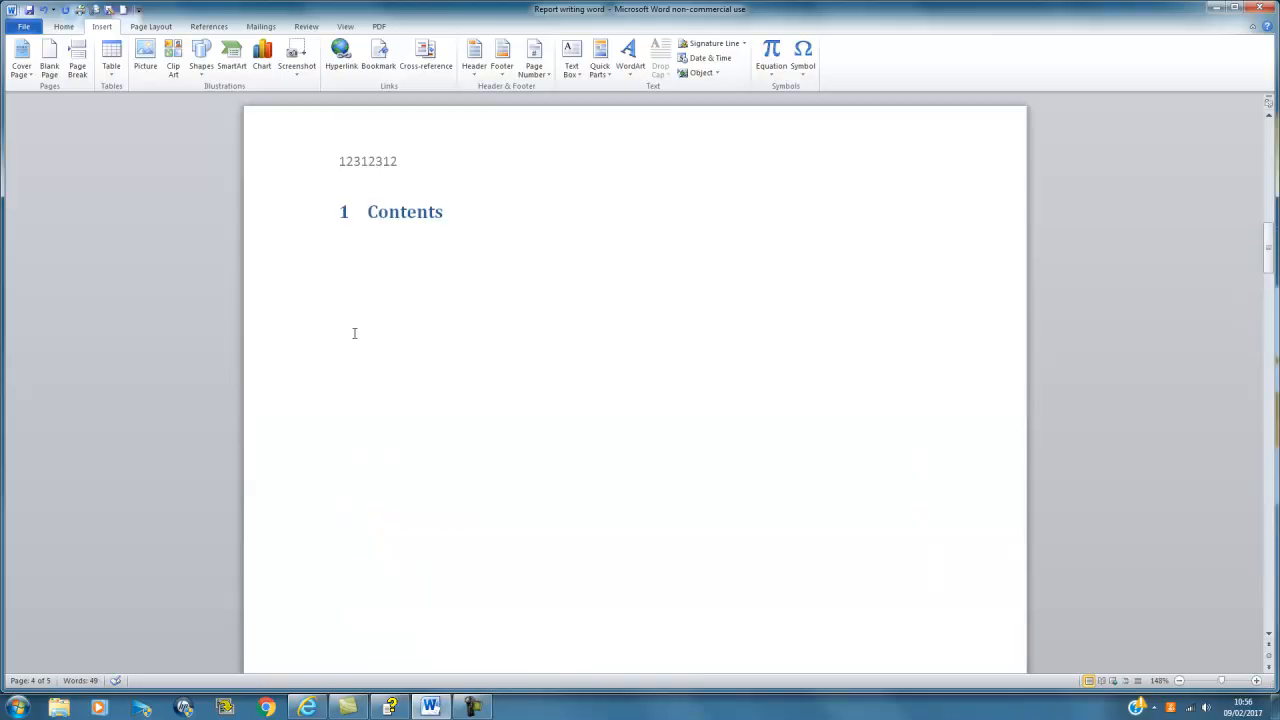
click(445, 218)
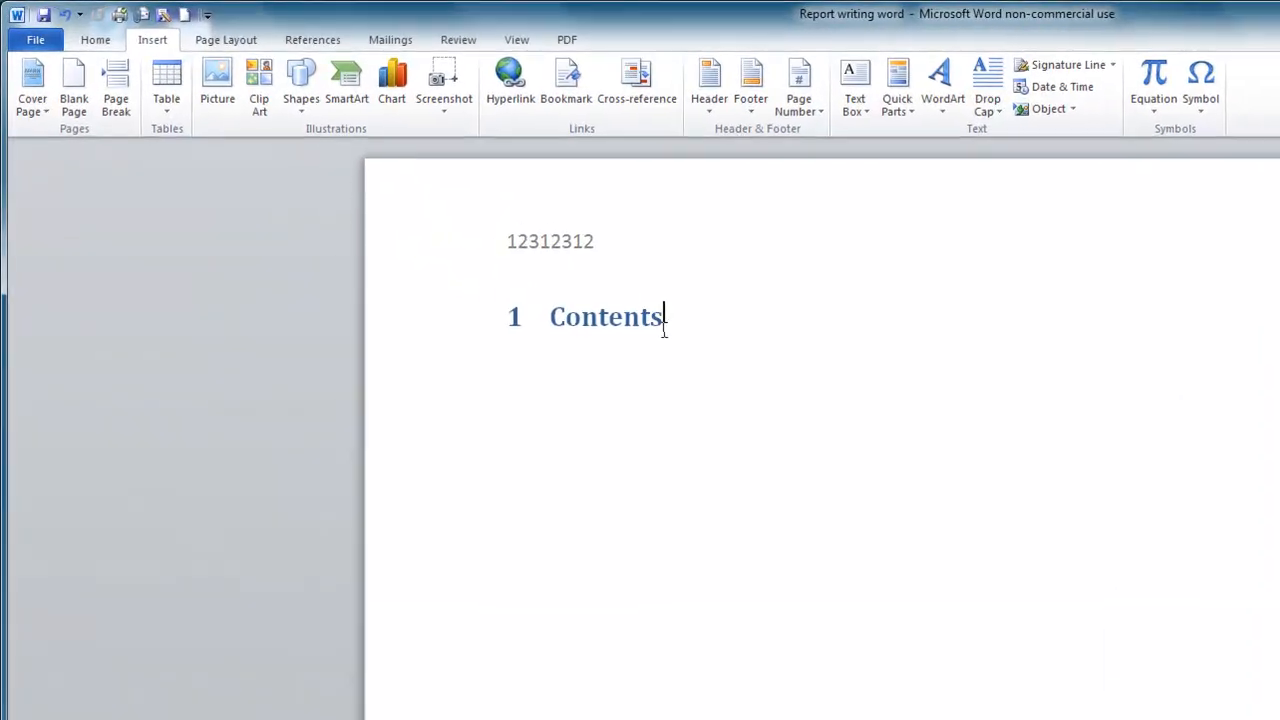
key(Return)
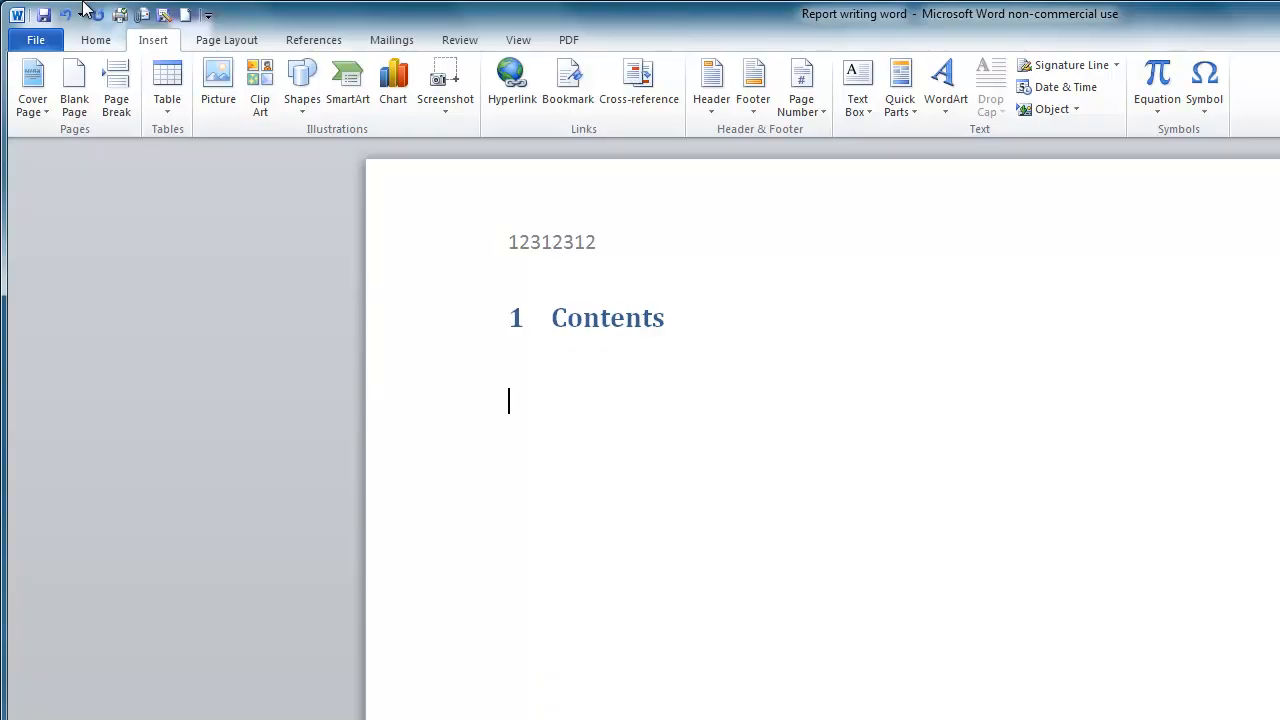
click(105, 45)
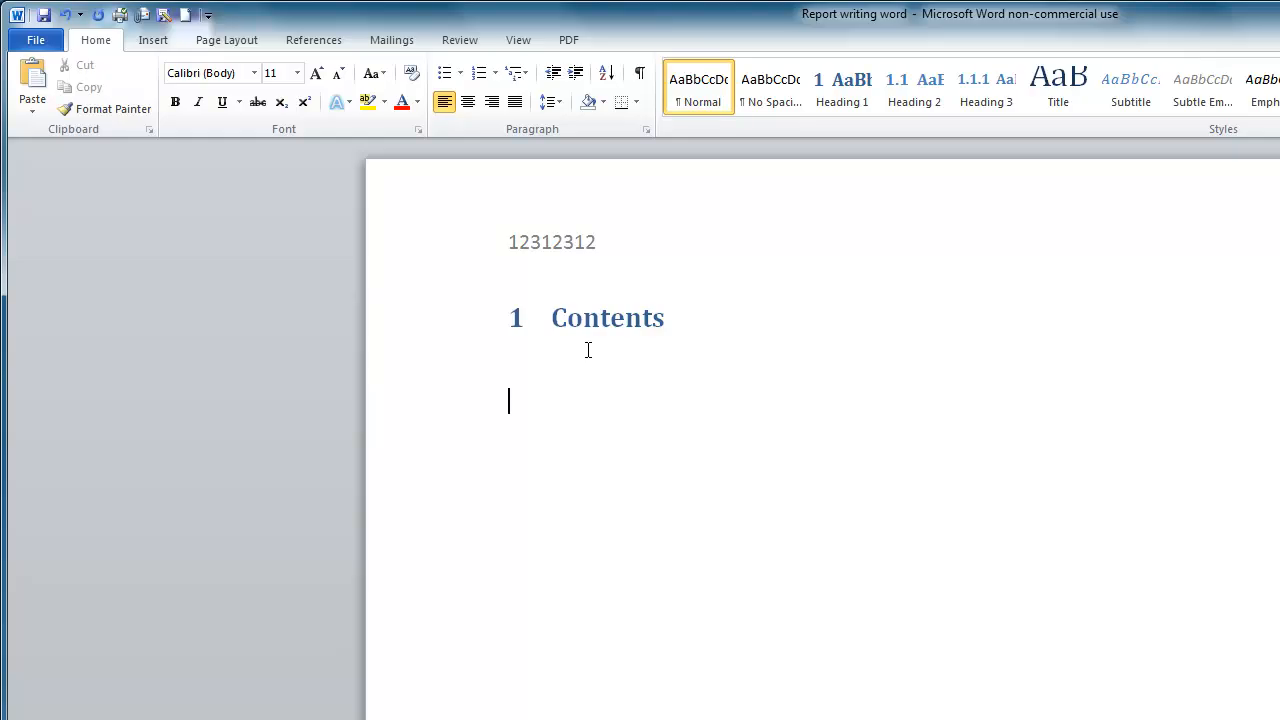
Step: Insert Automatic Table 1 as the table of contents, listing headings 1 to 9 with page numbers
click(330, 52)
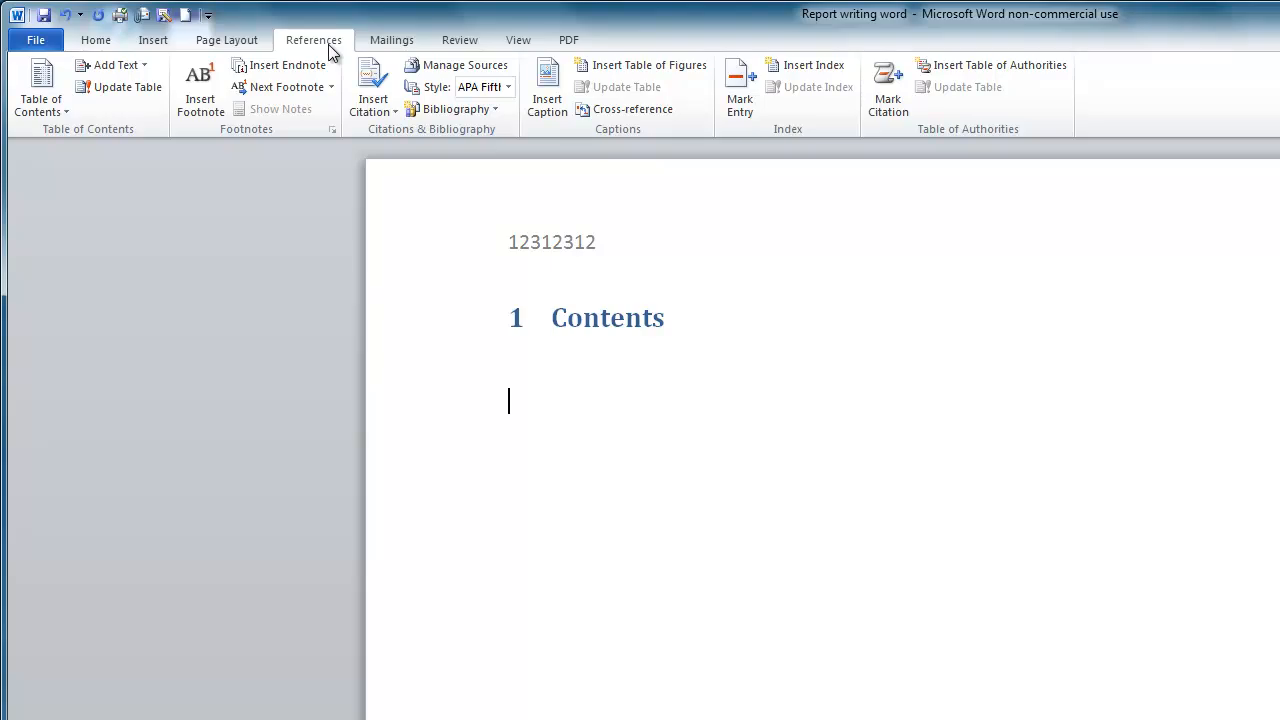
click(36, 112)
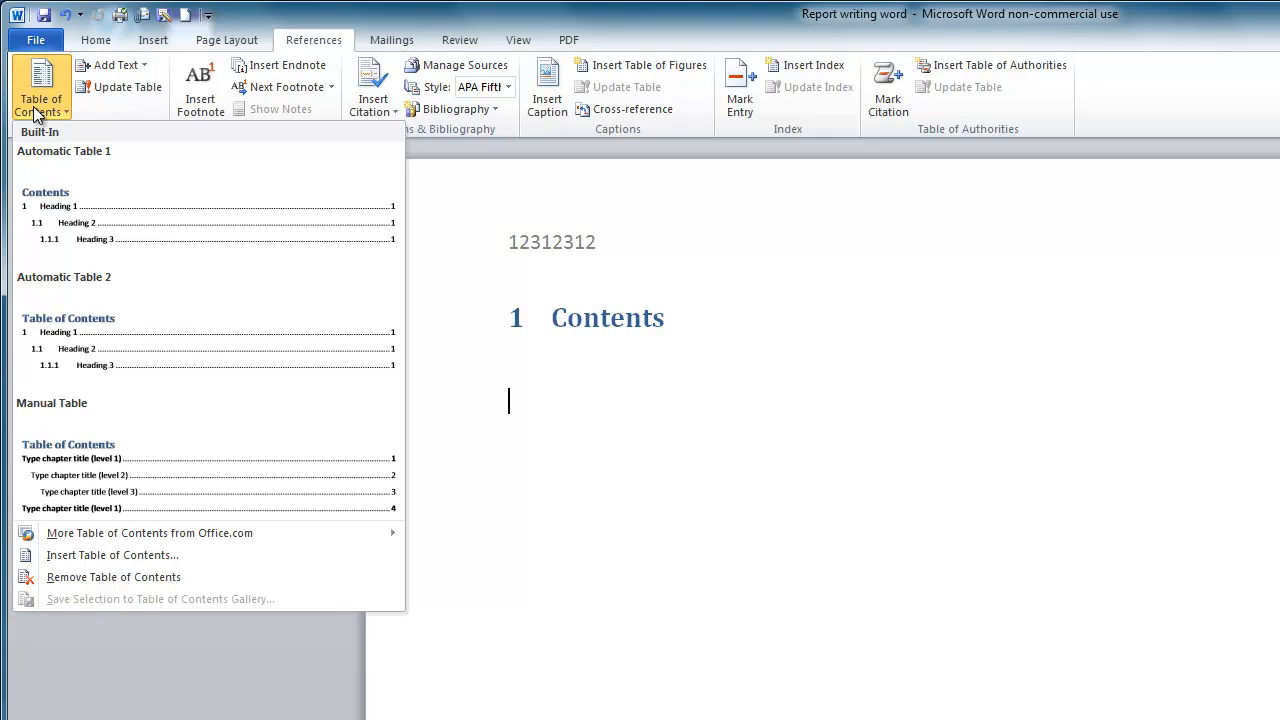
click(94, 225)
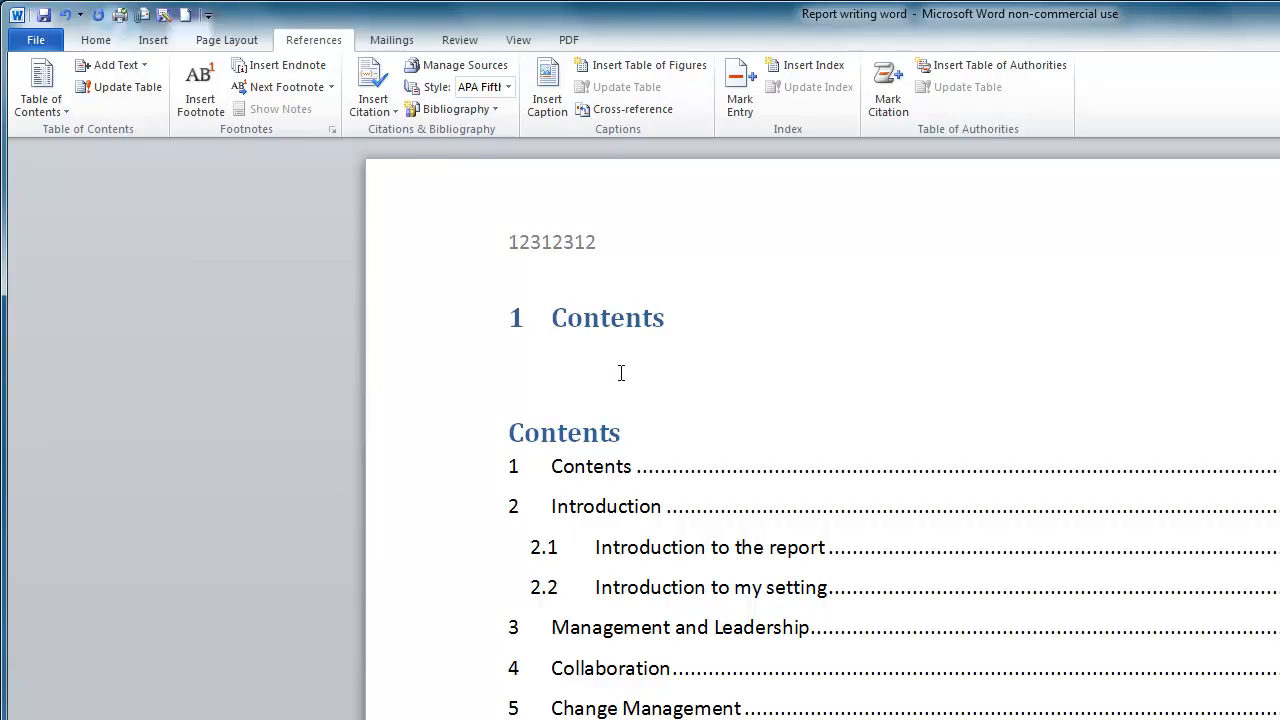
scroll(621, 373, down, 1)
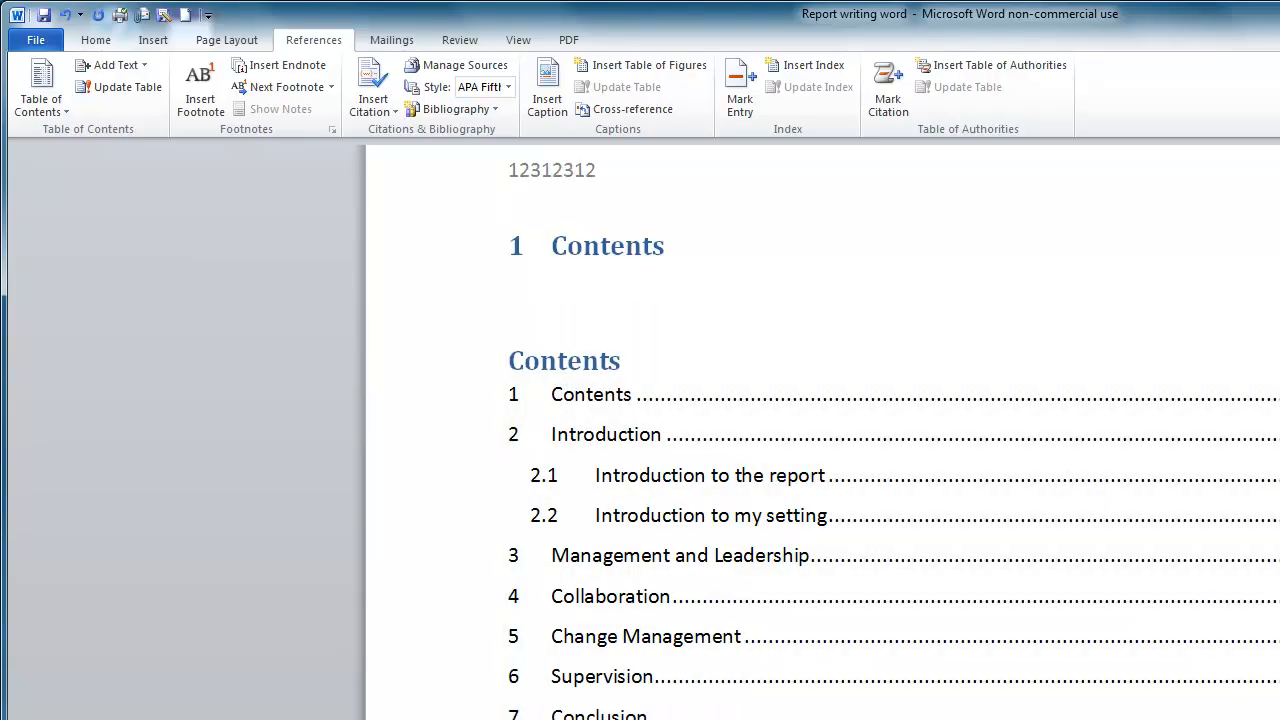
scroll(1071, 697, down, 1)
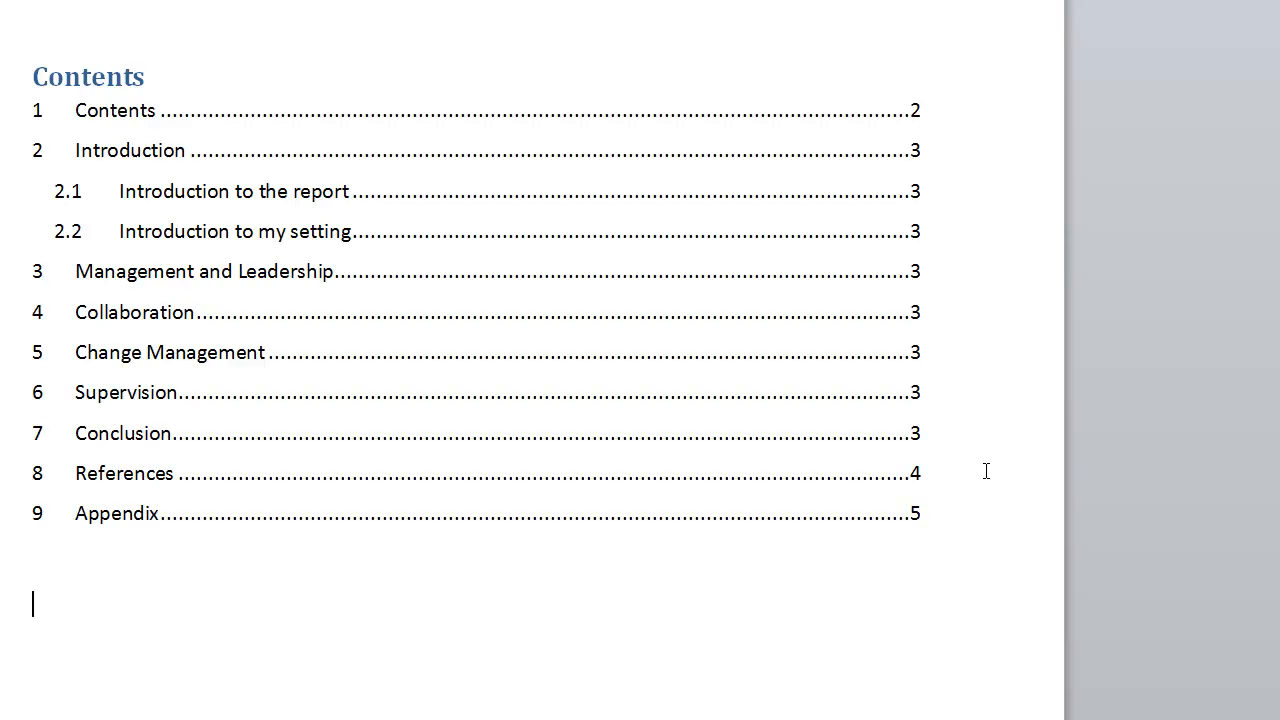
scroll(982, 466, down, 1)
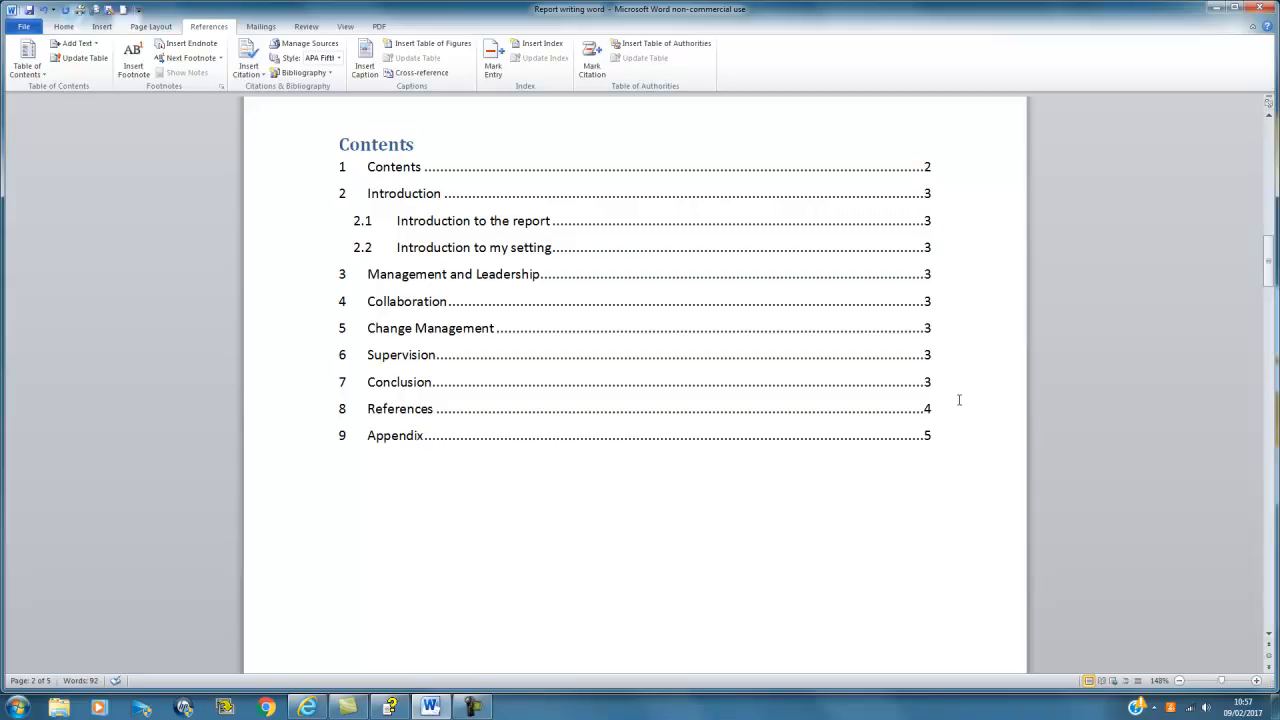
scroll(958, 400, down, 10)
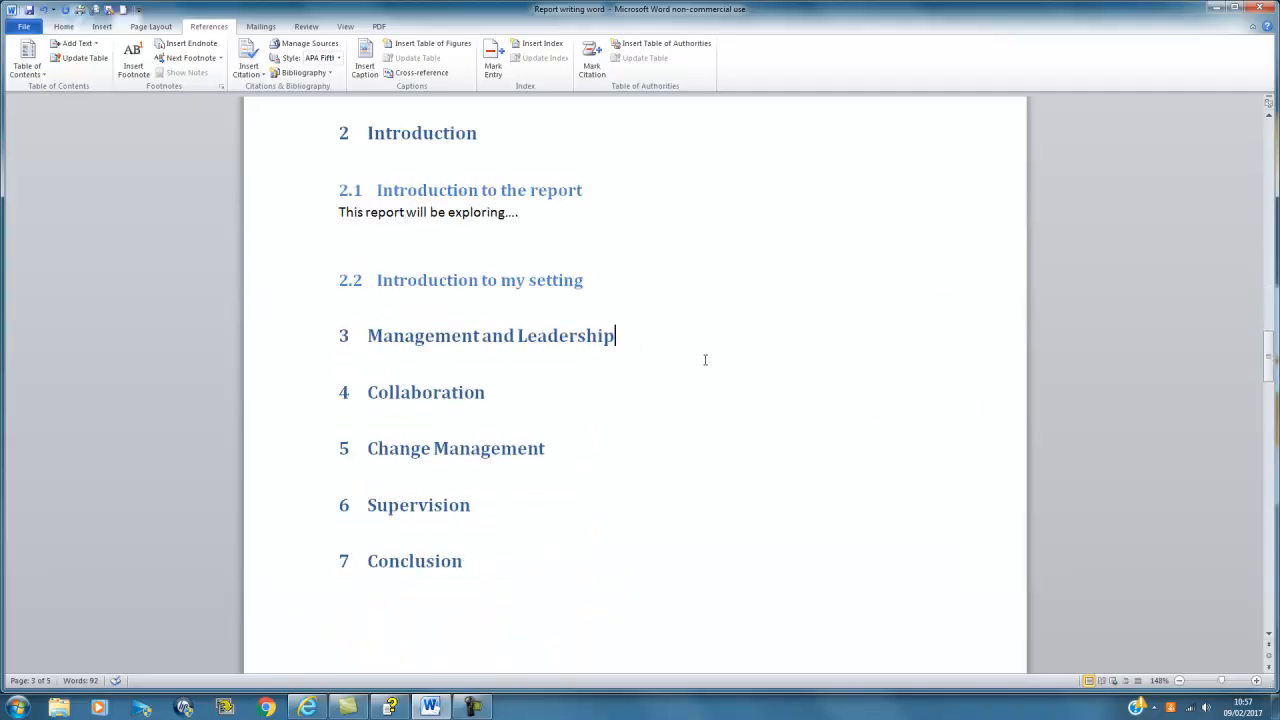
Step: Add a Heading 2 subheading '3.1 Management' below Management and Leadership
key(Return)
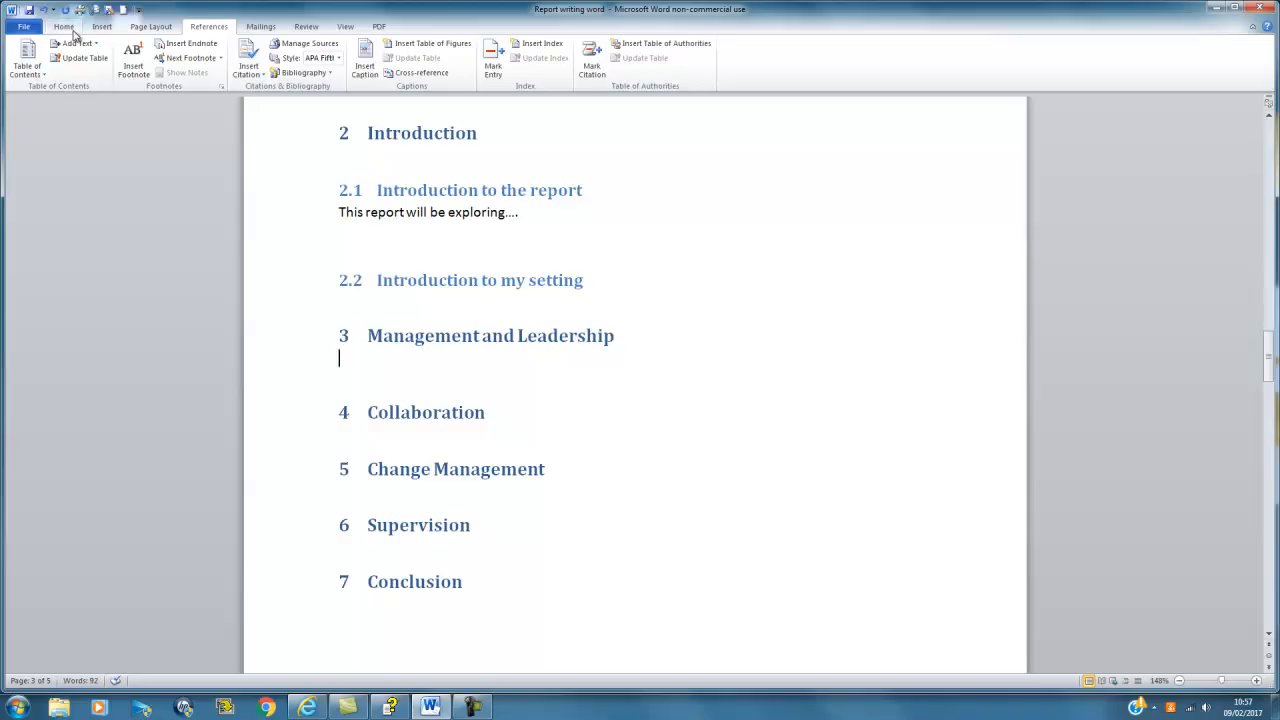
click(68, 27)
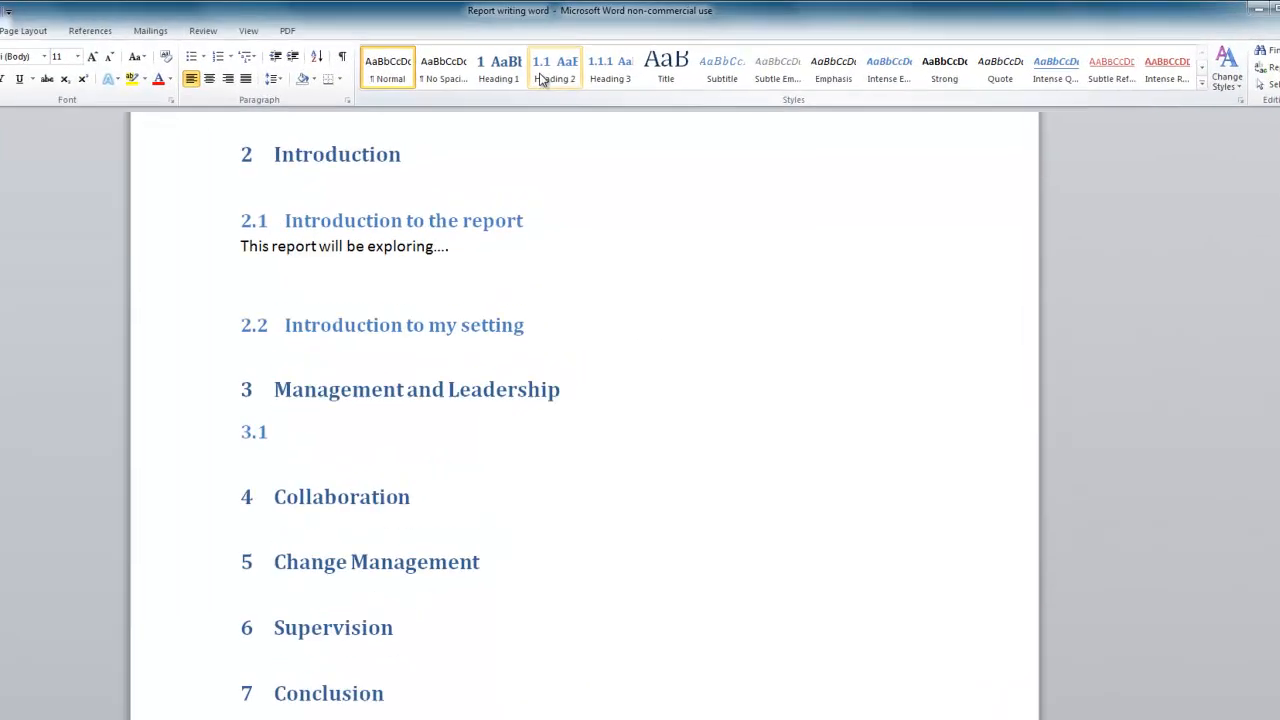
click(427, 101)
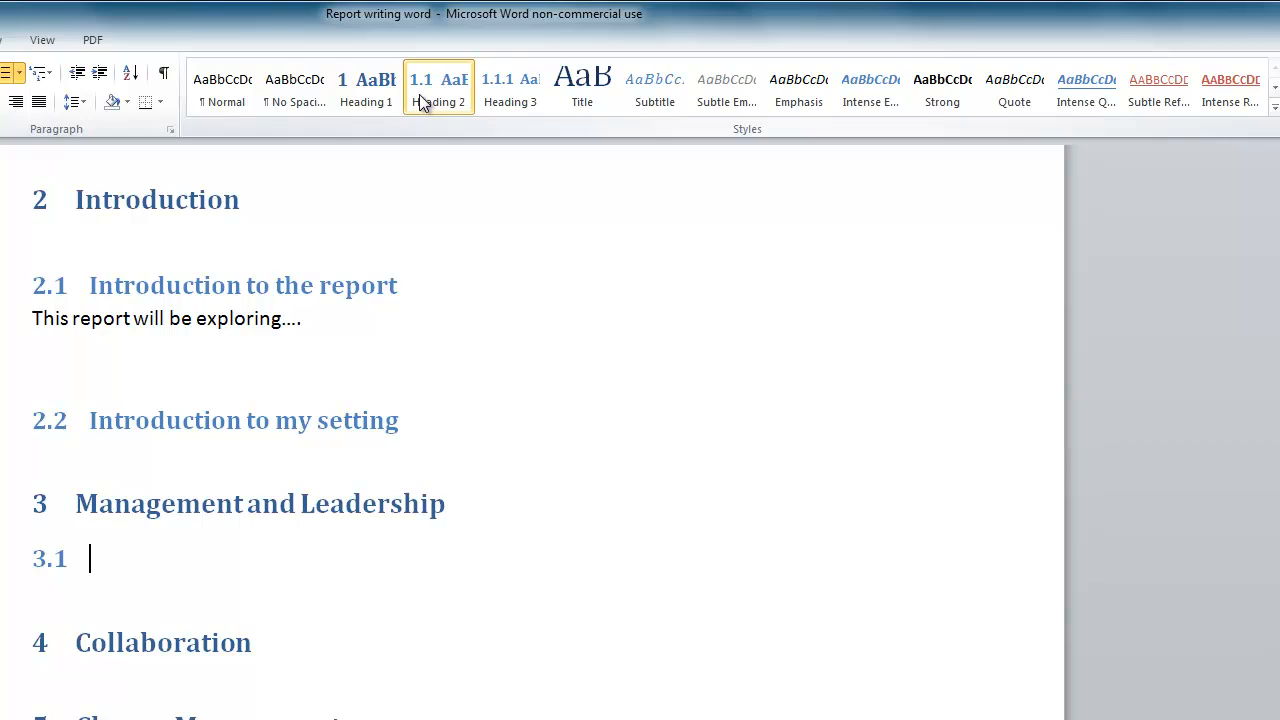
text(Management)
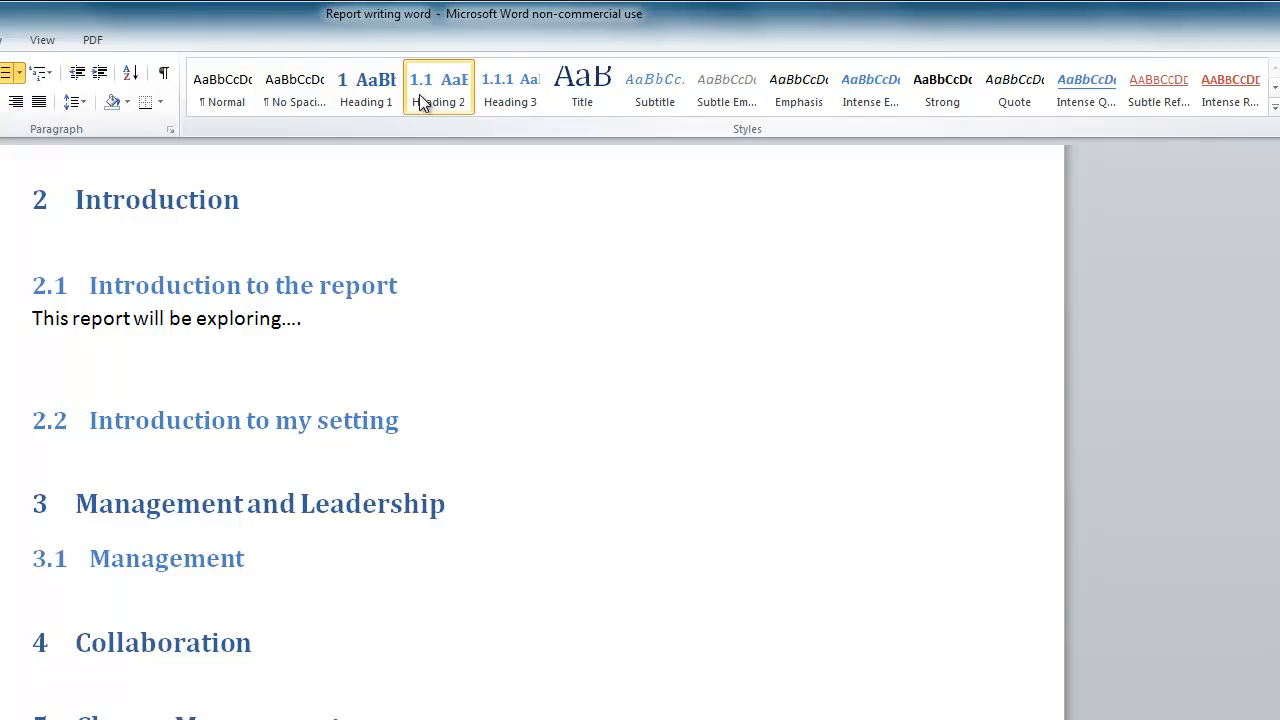
Step: Add 'Leadership' as Heading 2 subheading 3.2, correcting a mistakenly applied Heading 3
key(Return)
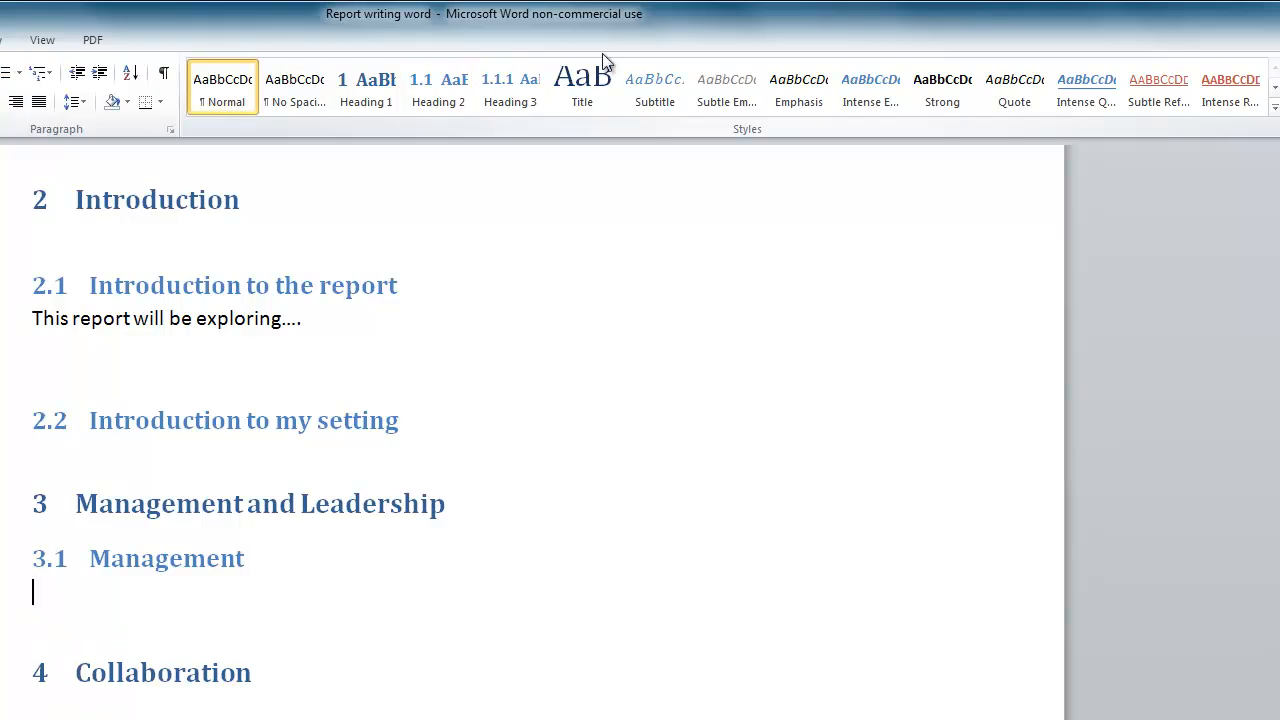
click(455, 82)
text(Leadershiop)
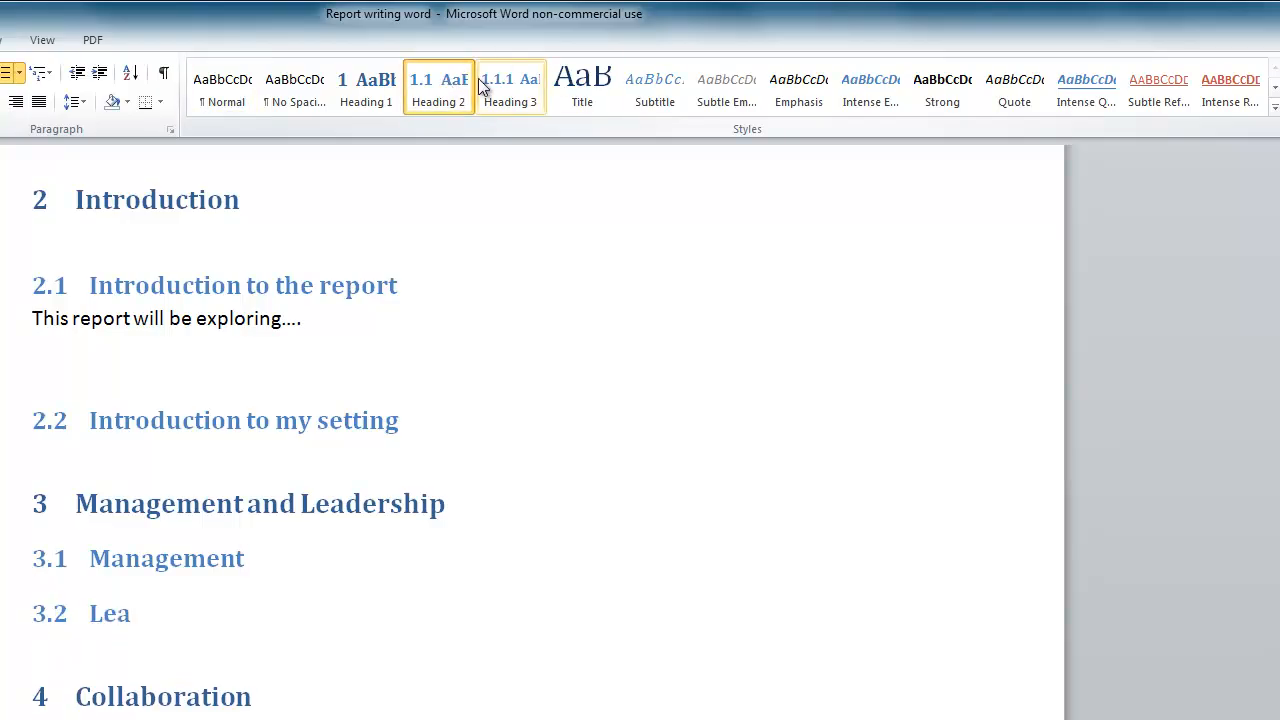
key(BackSpace)
key(BackSpace)
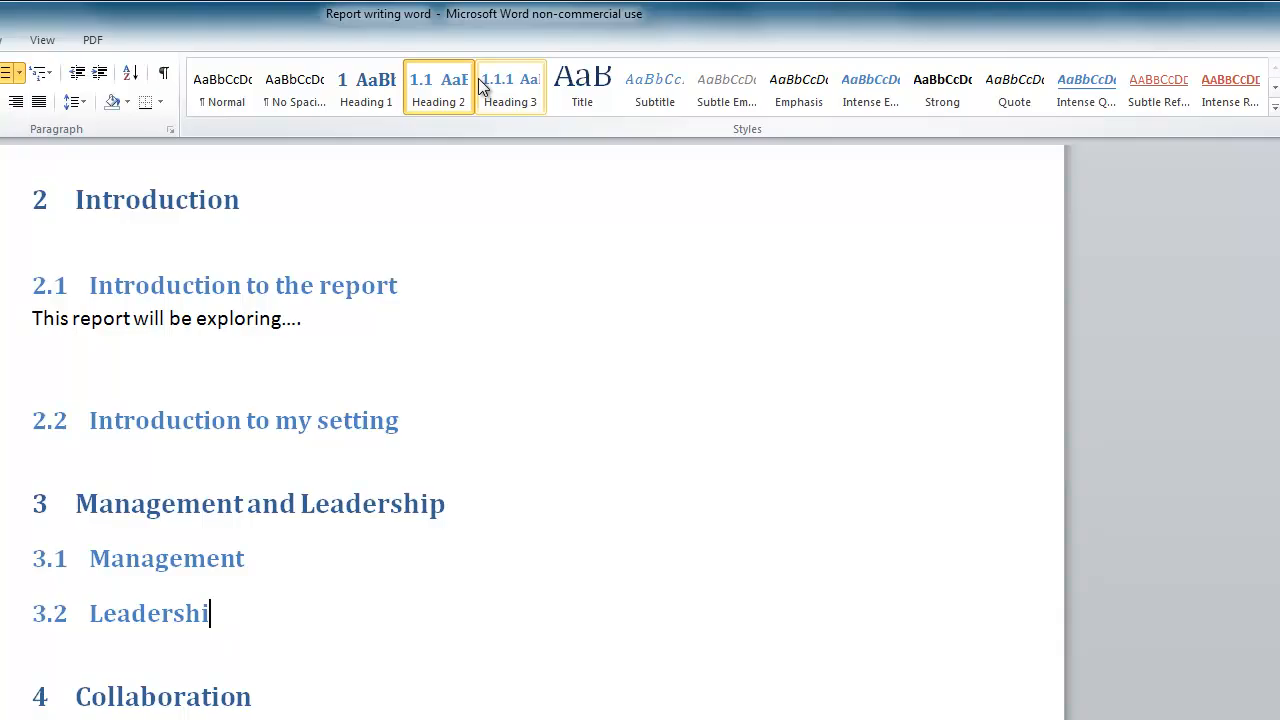
text(p)
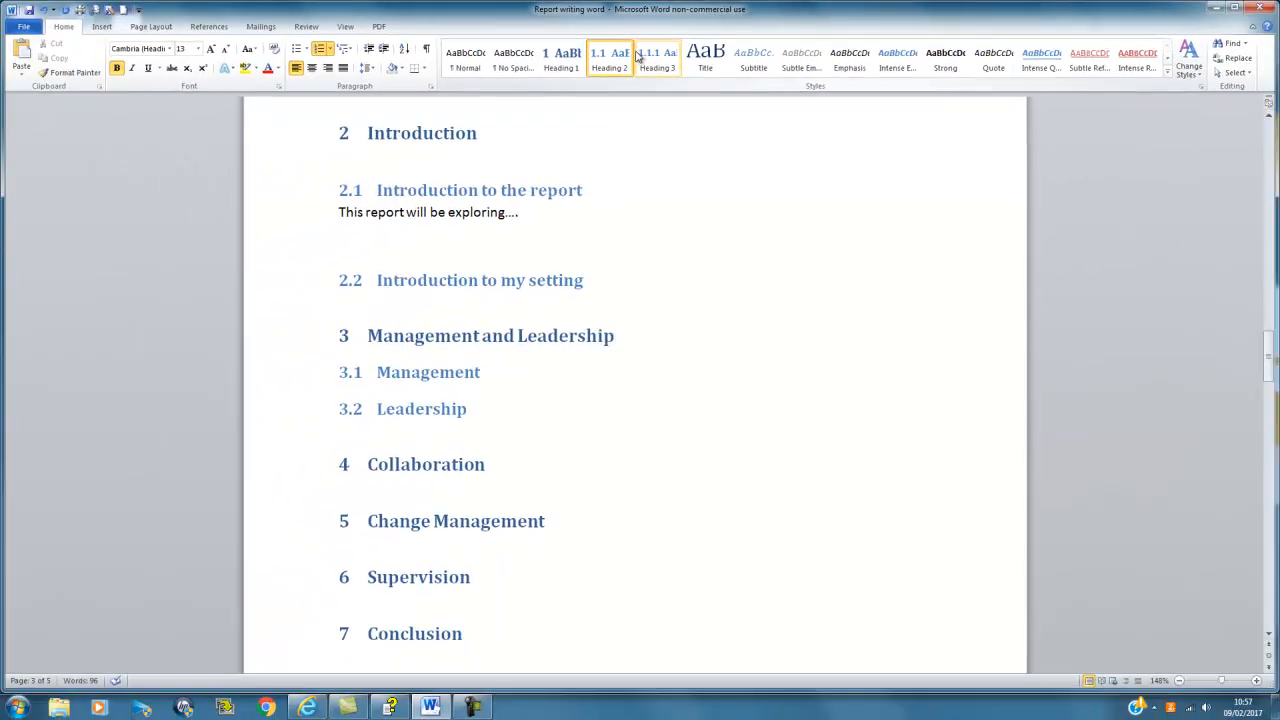
click(637, 55)
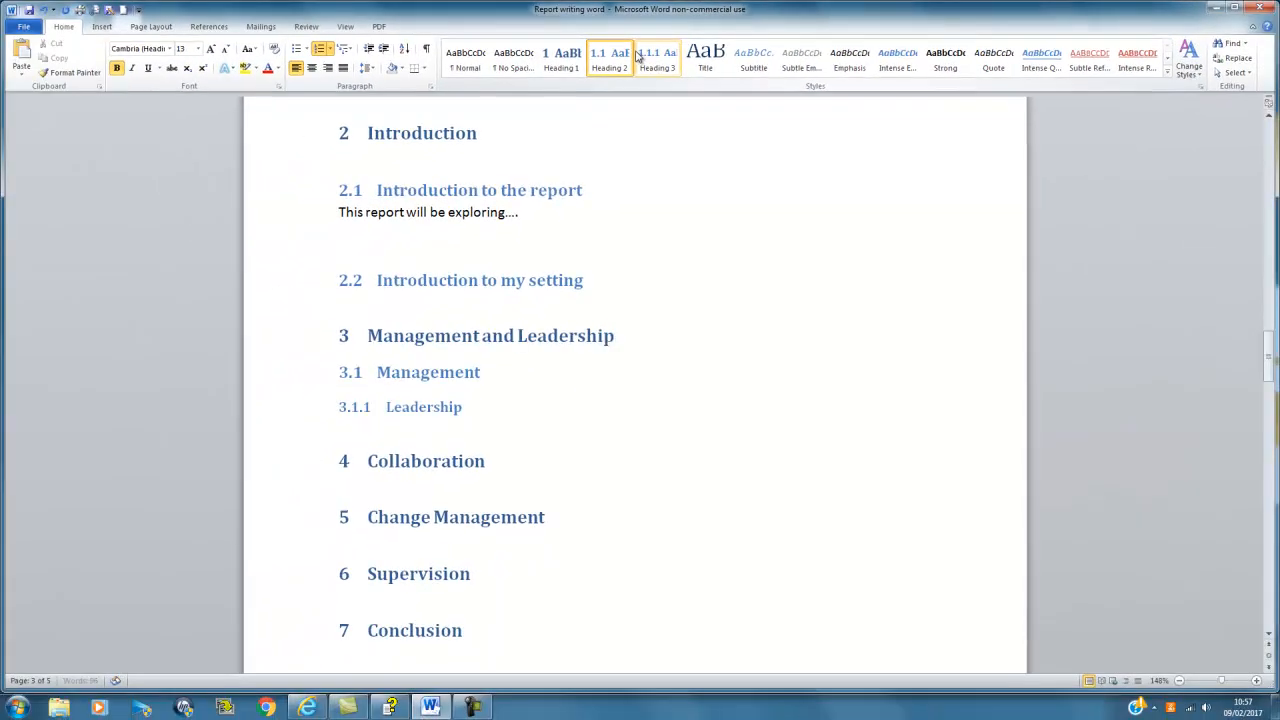
scroll(637, 55, down, 1)
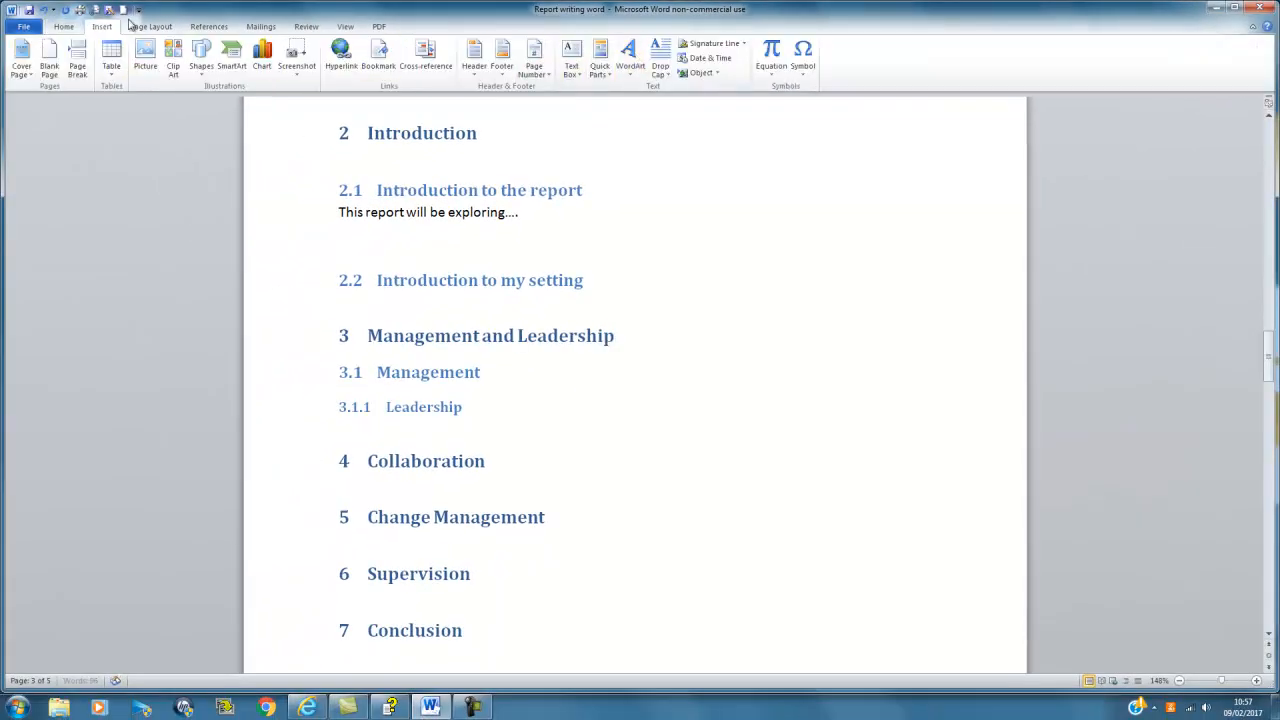
click(66, 27)
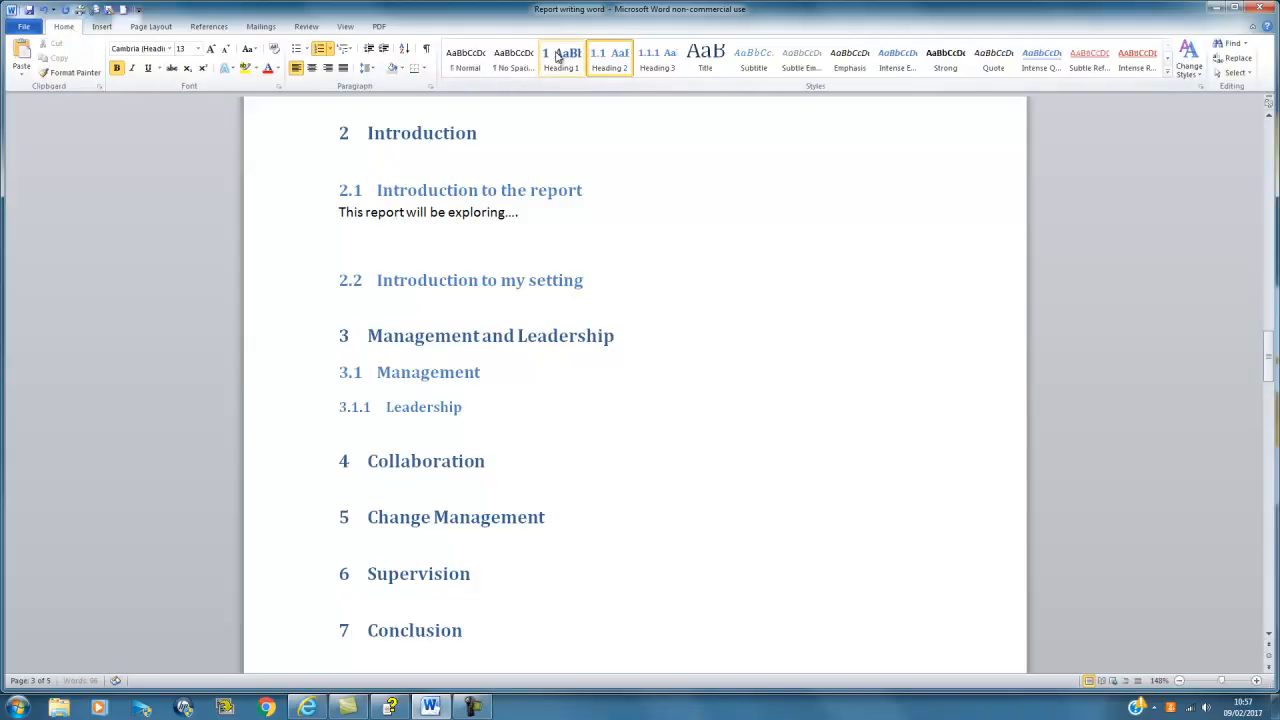
click(617, 64)
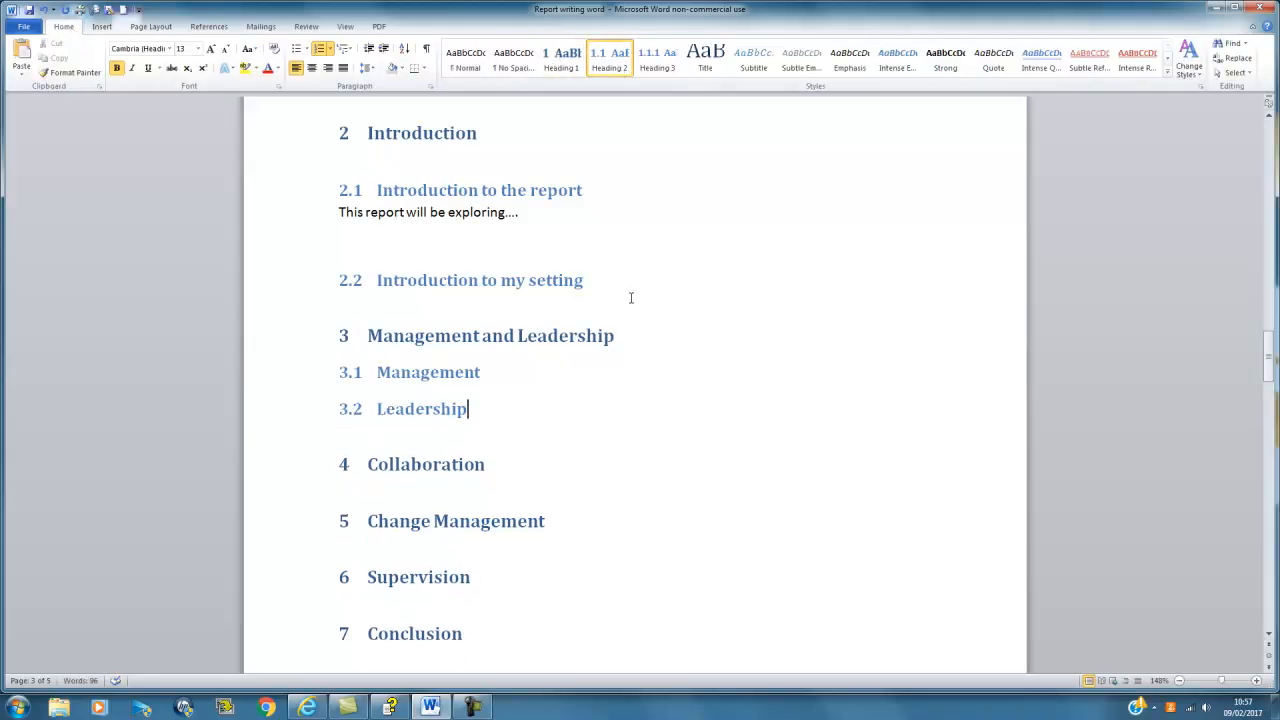
scroll(631, 297, down, 6)
scroll(631, 297, up, 4)
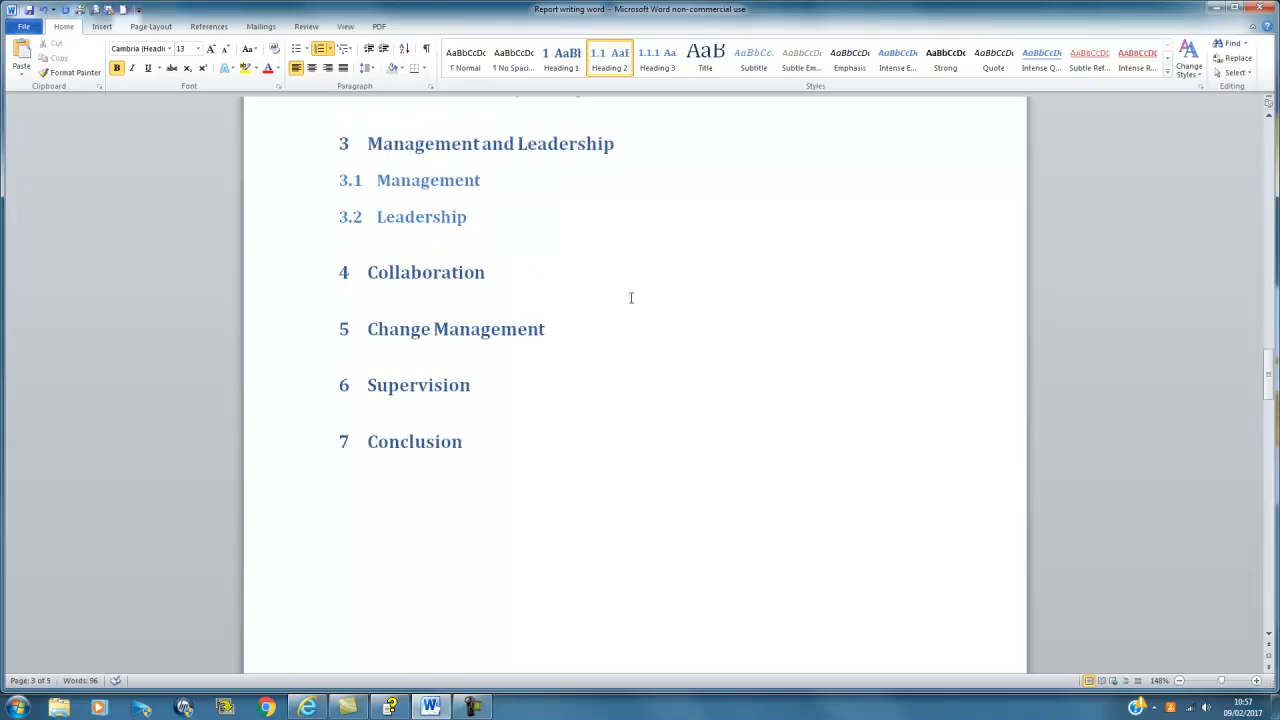
scroll(632, 297, up, 15)
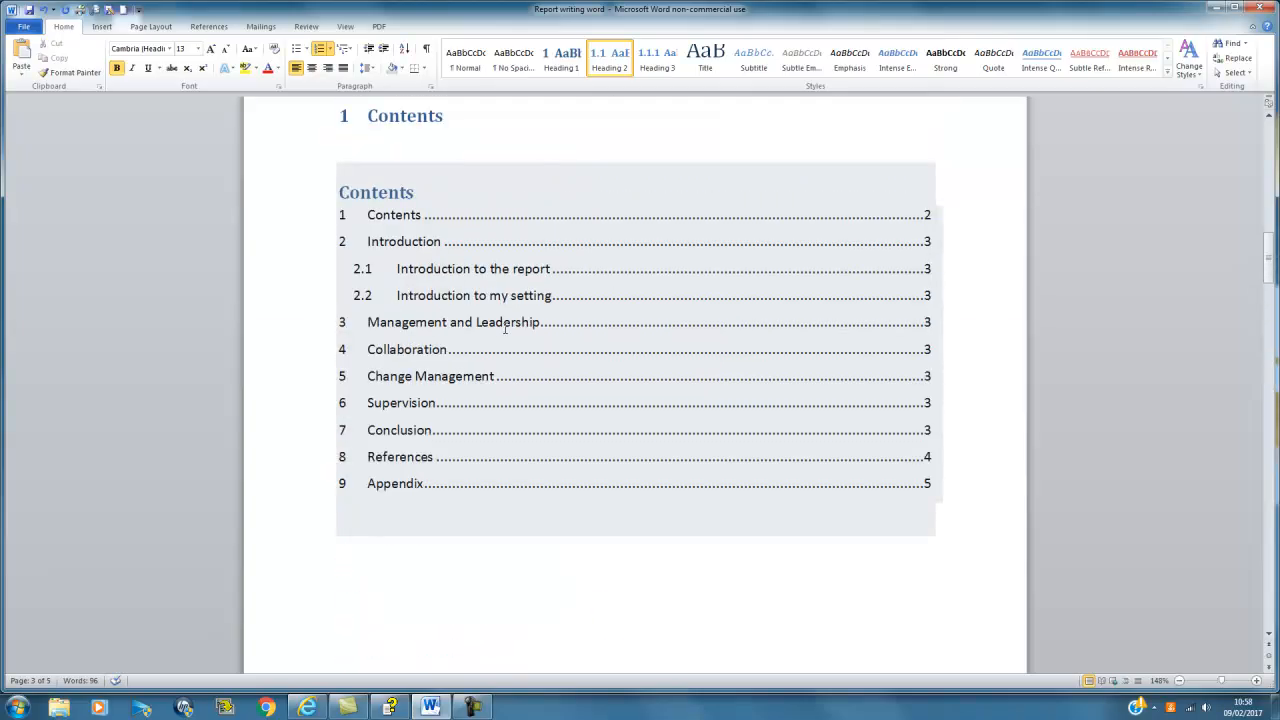
Step: Update the entire table of contents so it lists 3.1 Management and 3.2 Leadership
click(563, 177)
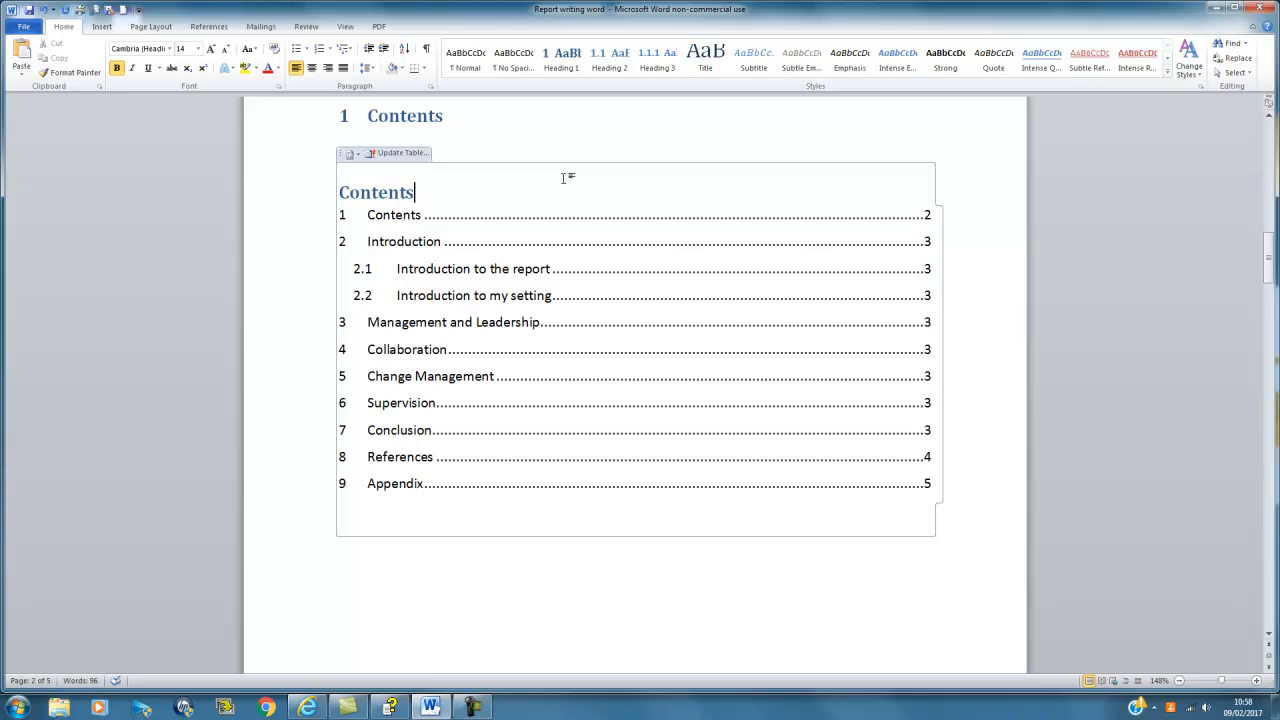
click(400, 155)
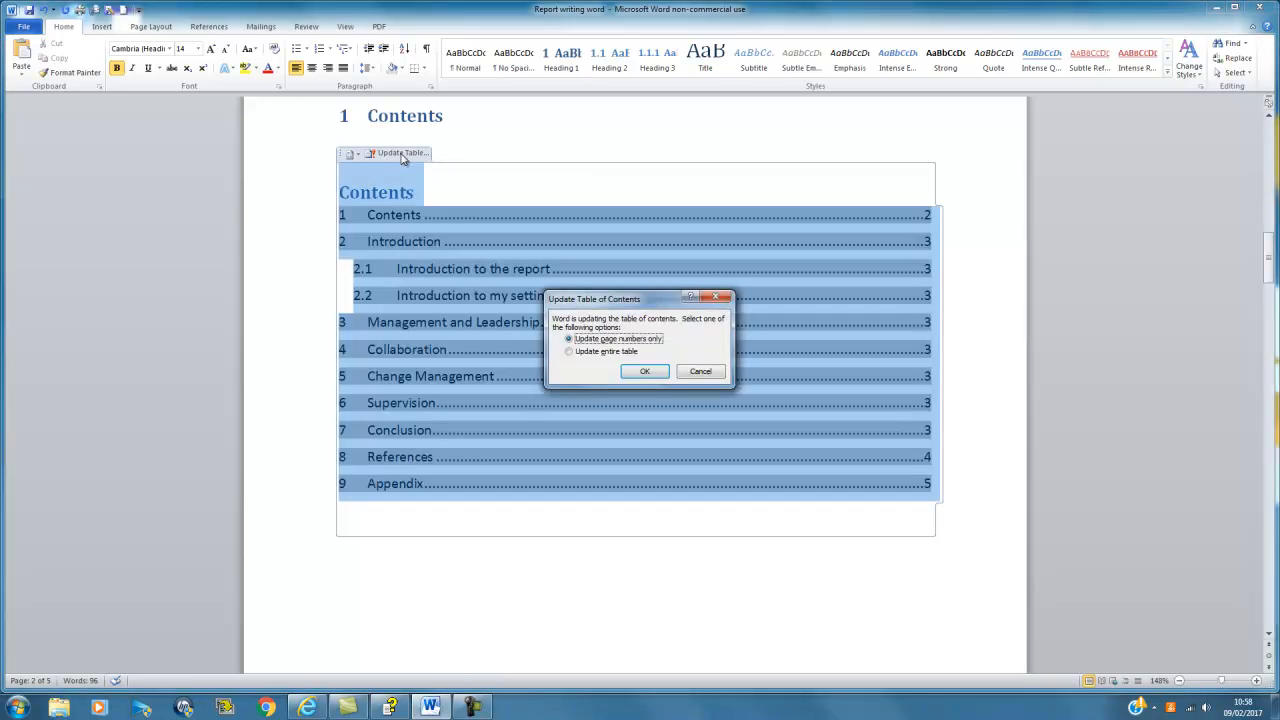
click(620, 353)
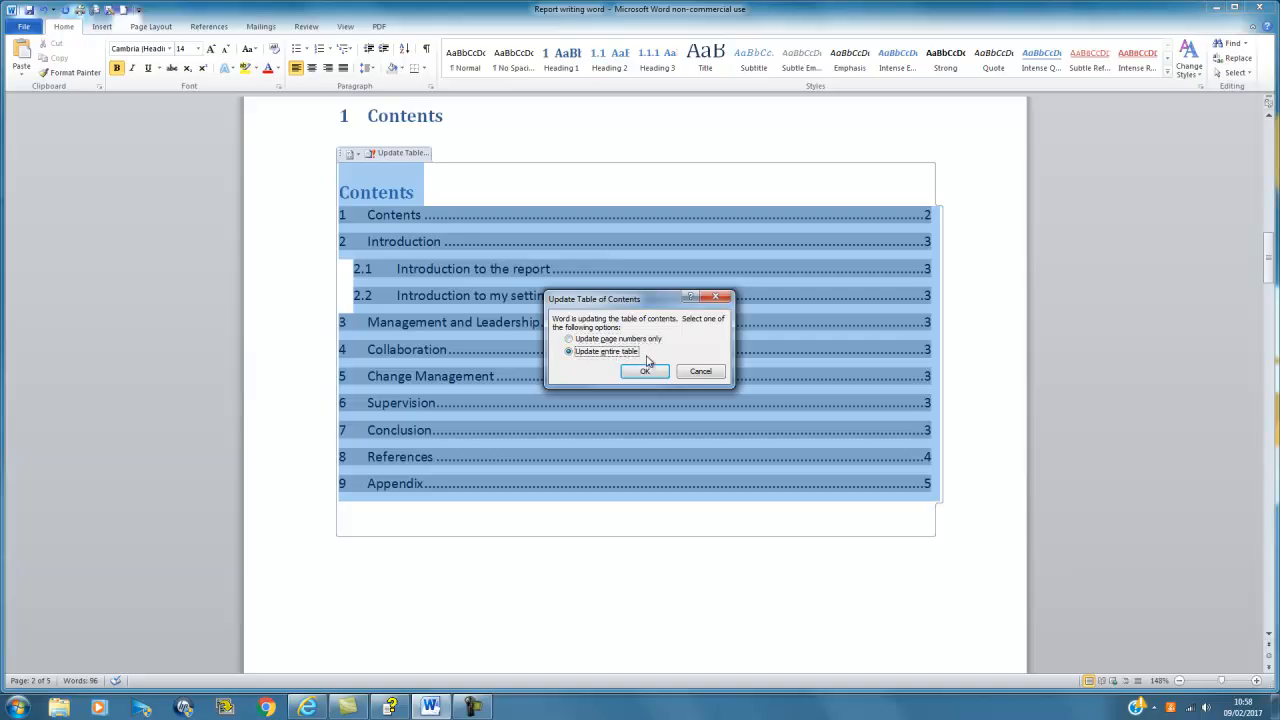
click(645, 371)
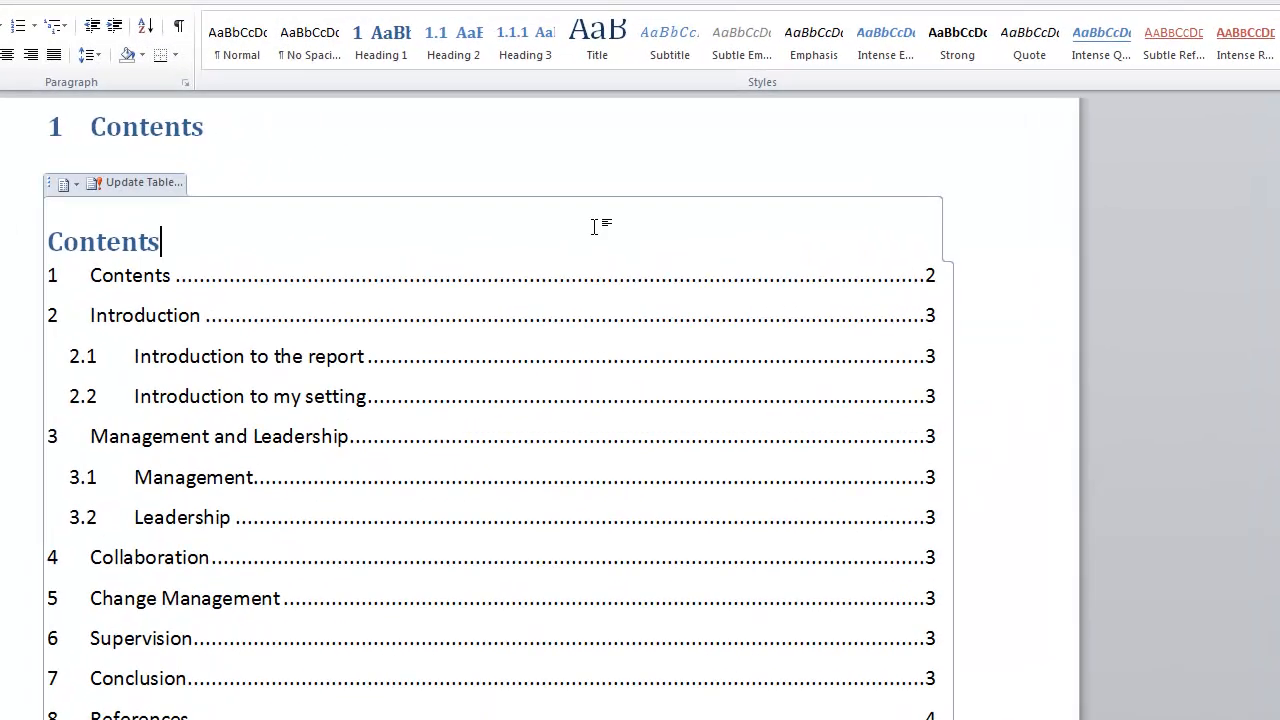
right_click(594, 227)
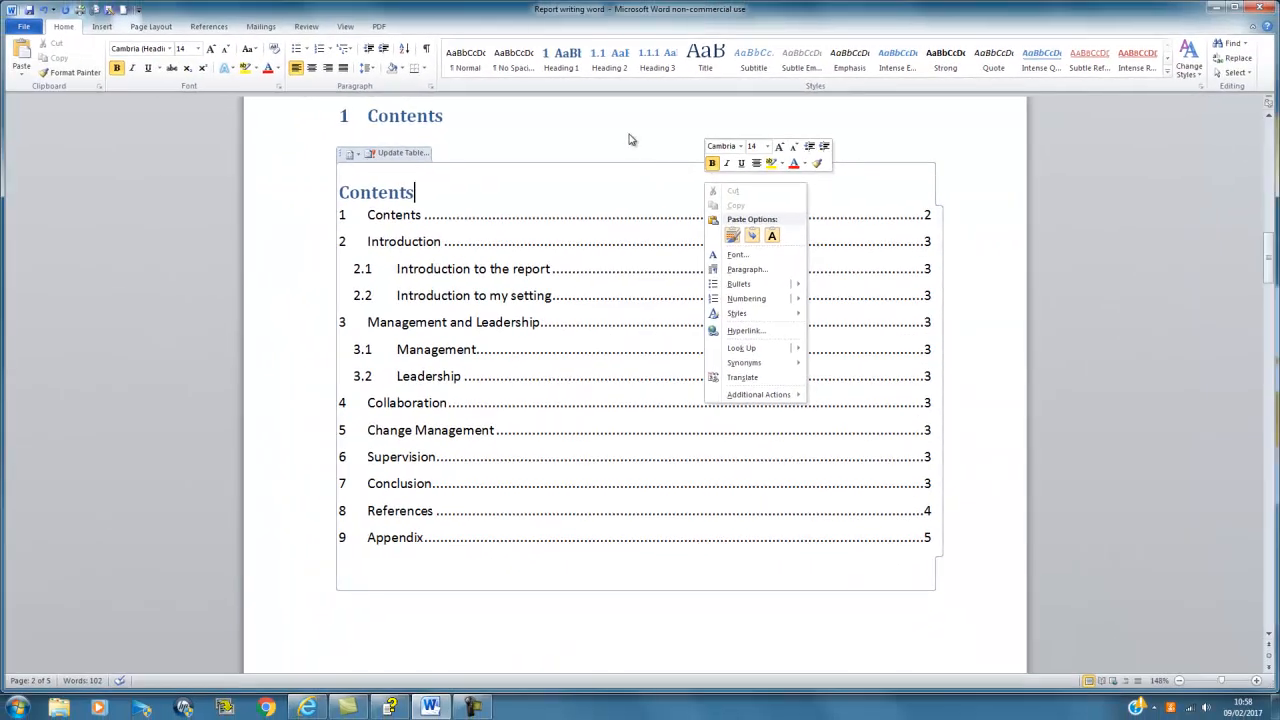
click(606, 130)
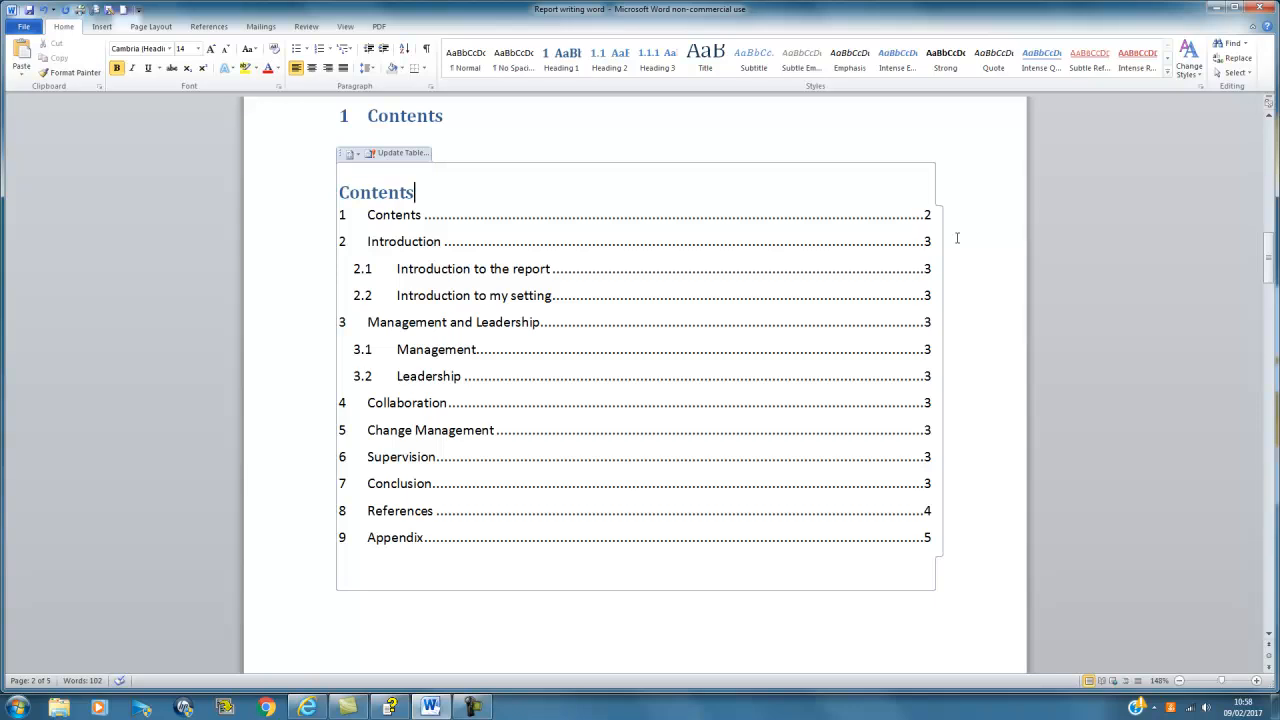
scroll(956, 238, down, 6)
click(921, 313)
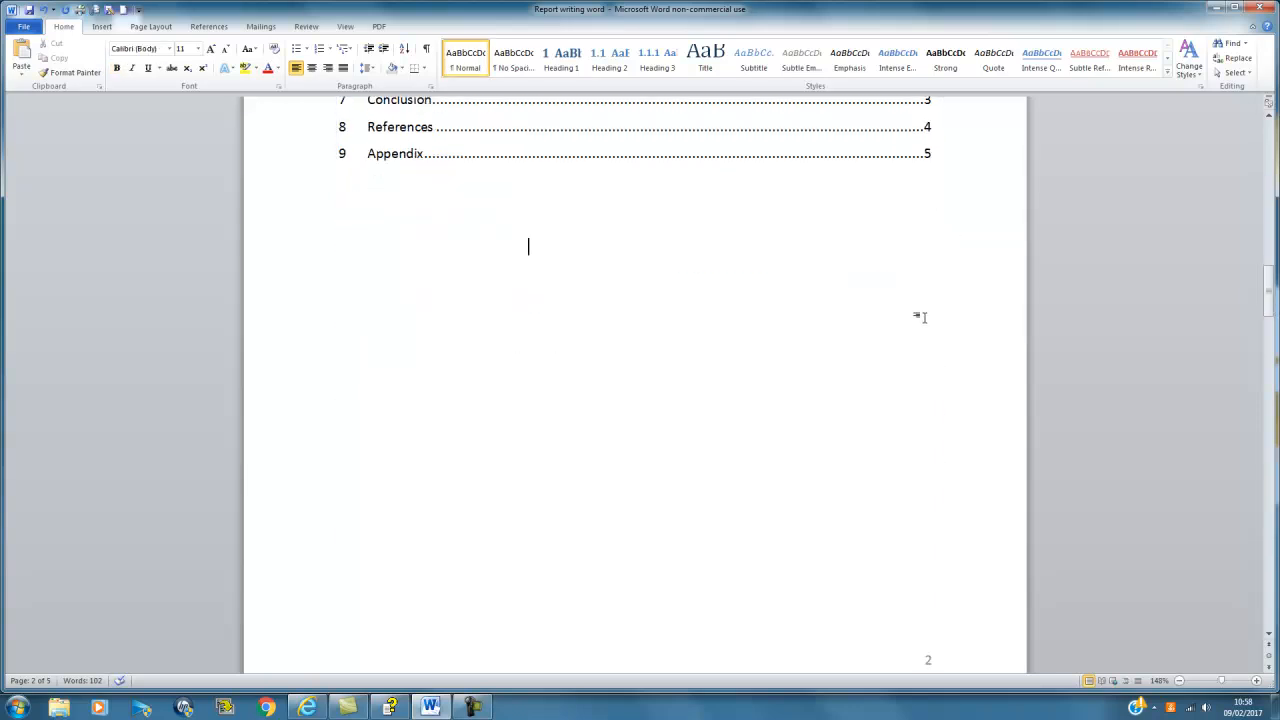
Step: Paste the 'Sensitive periods in early brain development' chart below the 4 Collaboration heading
scroll(923, 314, down, 10)
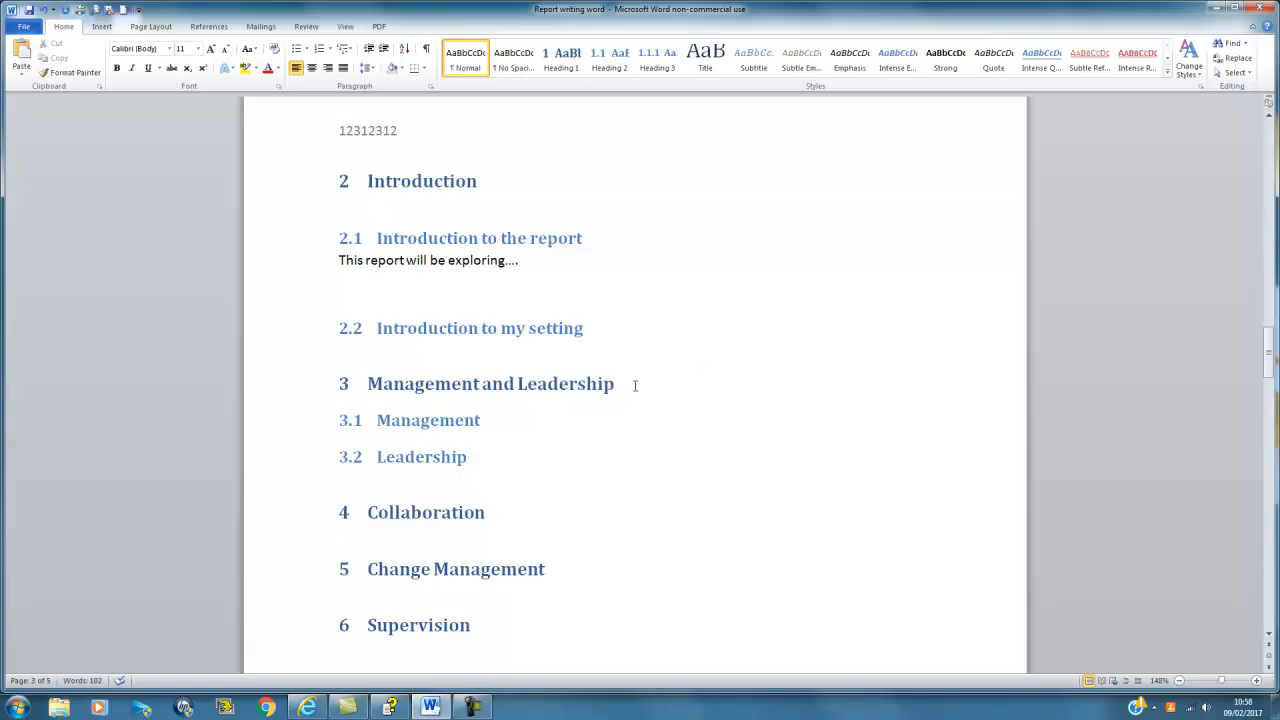
click(506, 513)
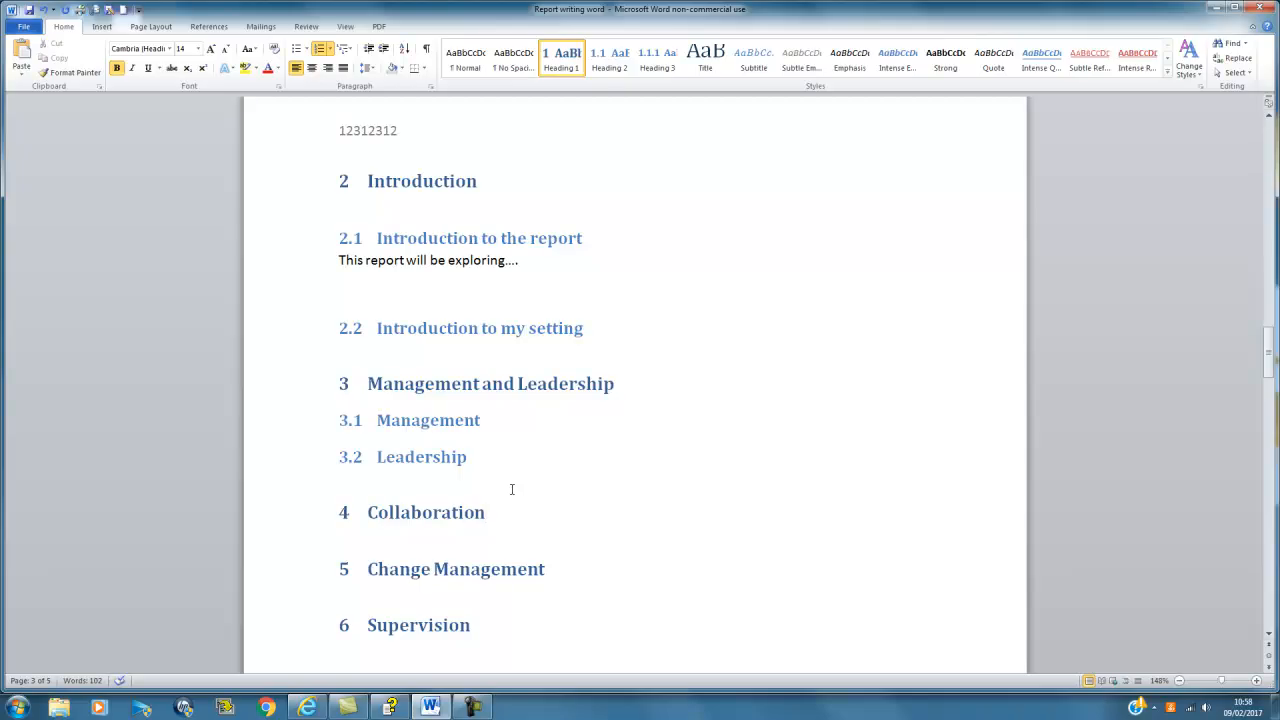
key(Return)
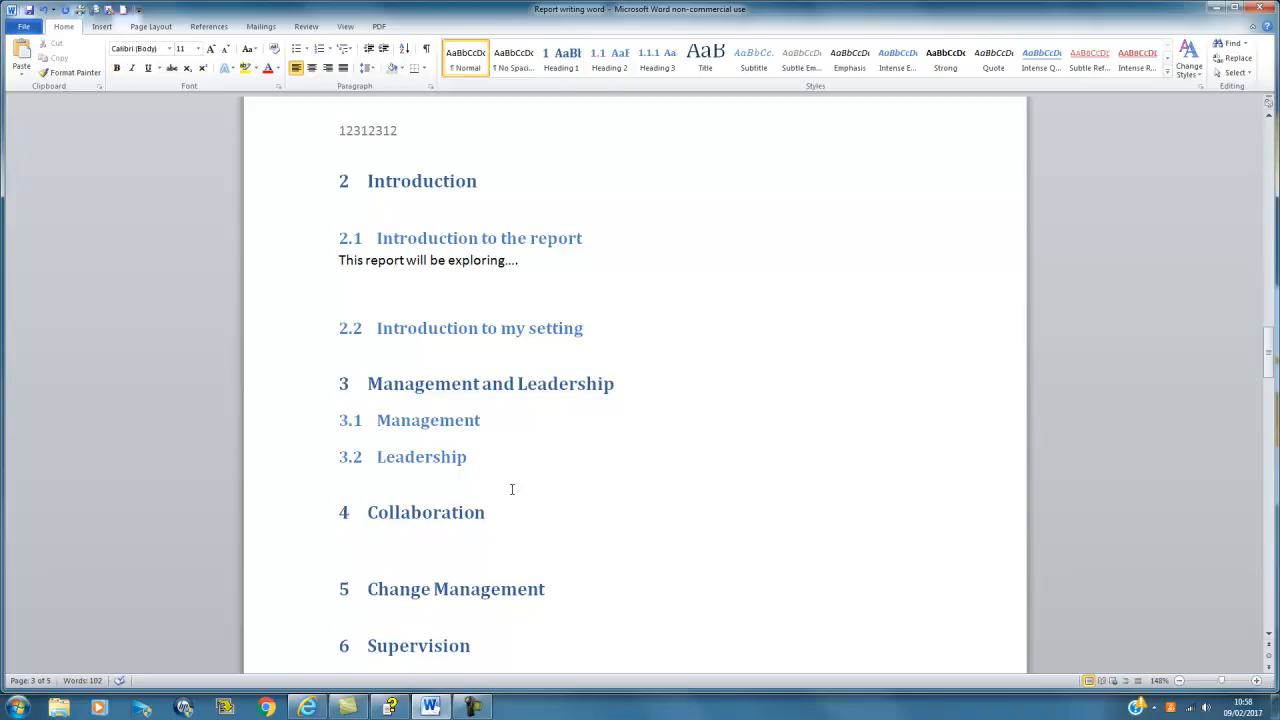
key(Return)
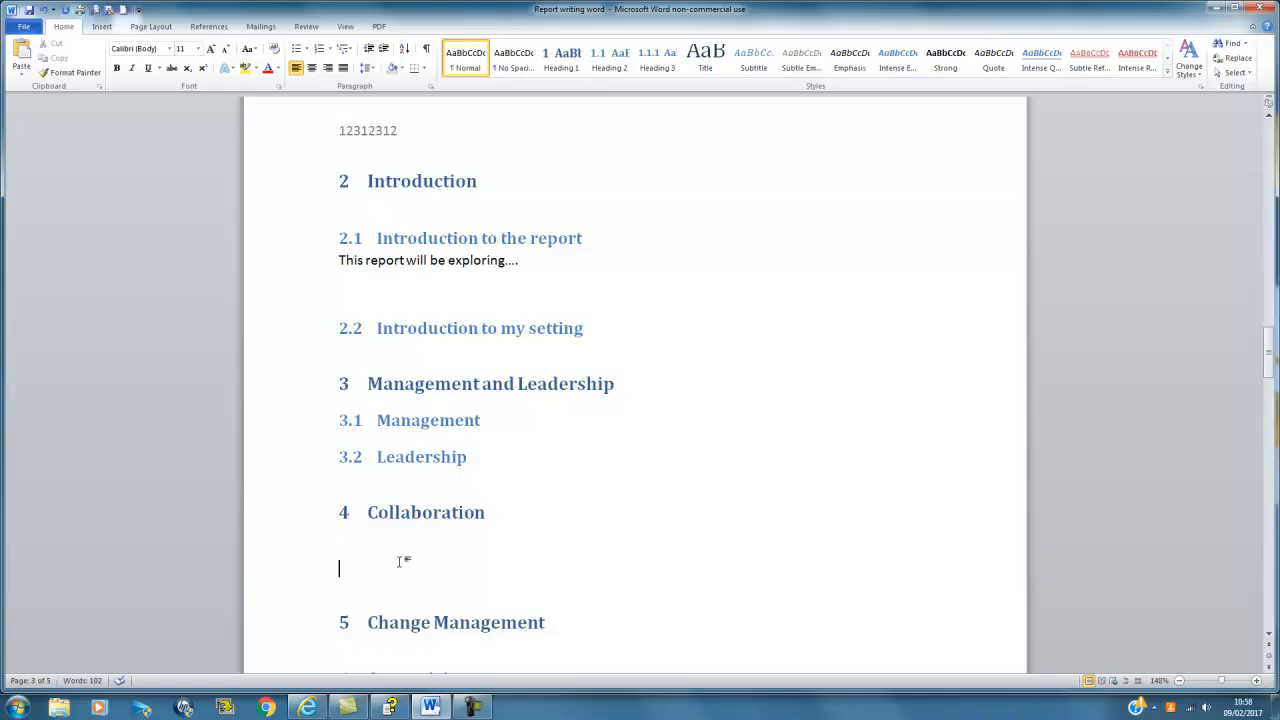
key(ctrl+v)
scroll(418, 565, down, 3)
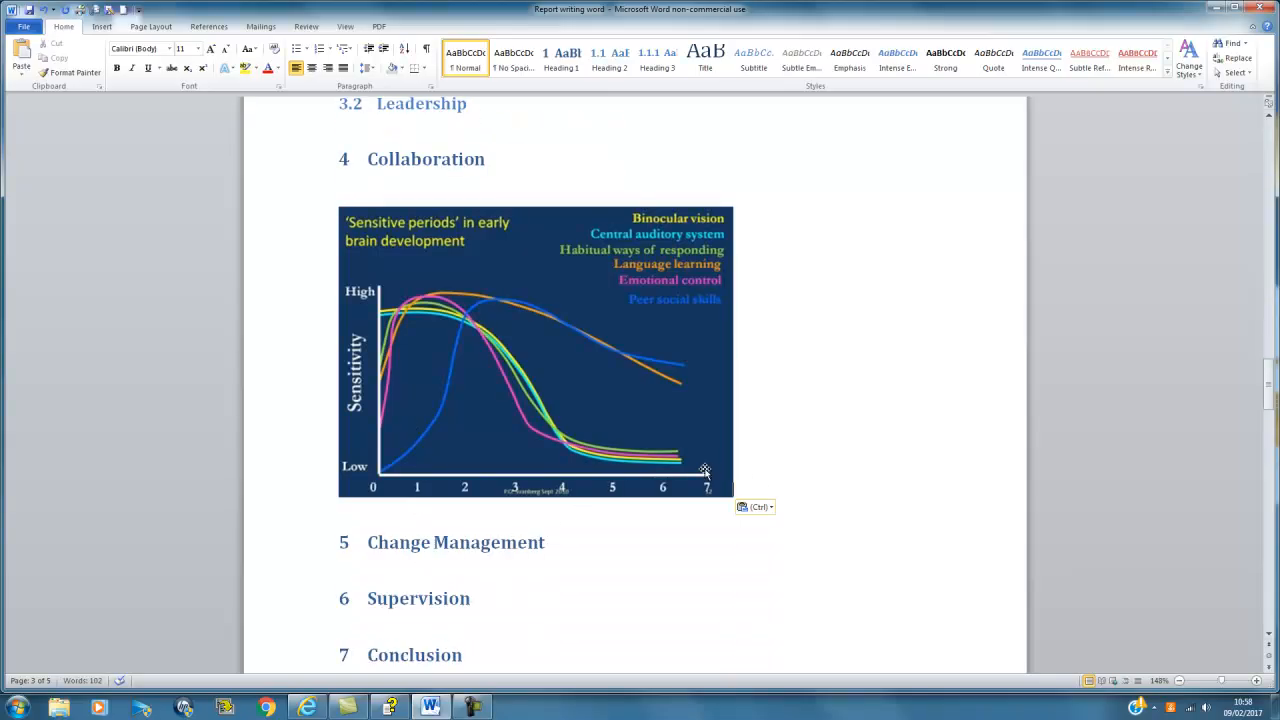
key(Return)
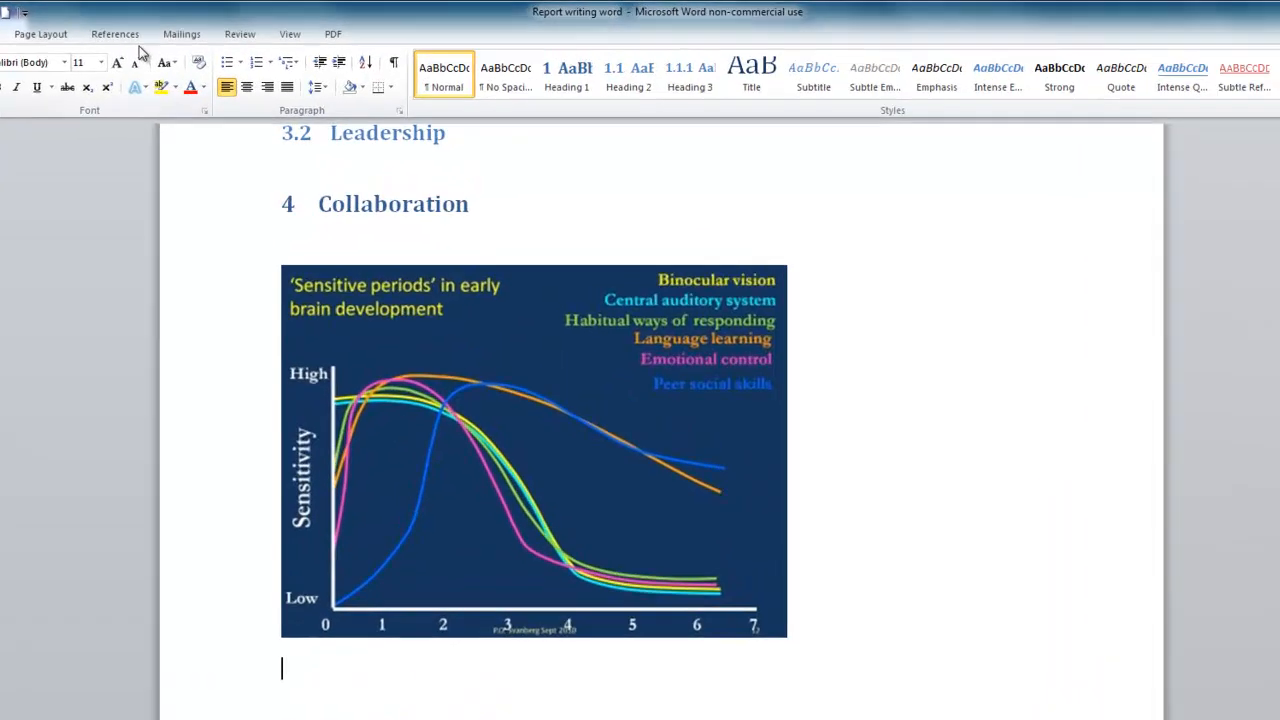
click(118, 35)
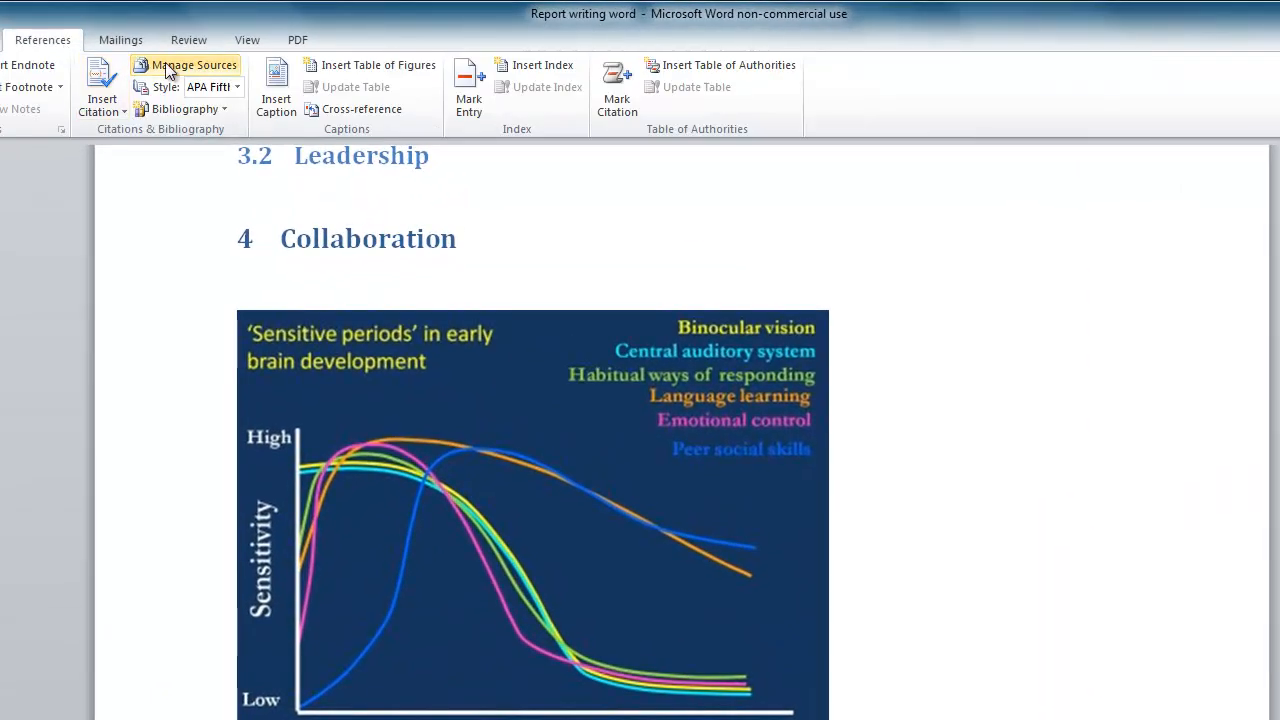
Step: Caption the chart 'Figure 1 Sensitive periods in early brain development'
click(277, 88)
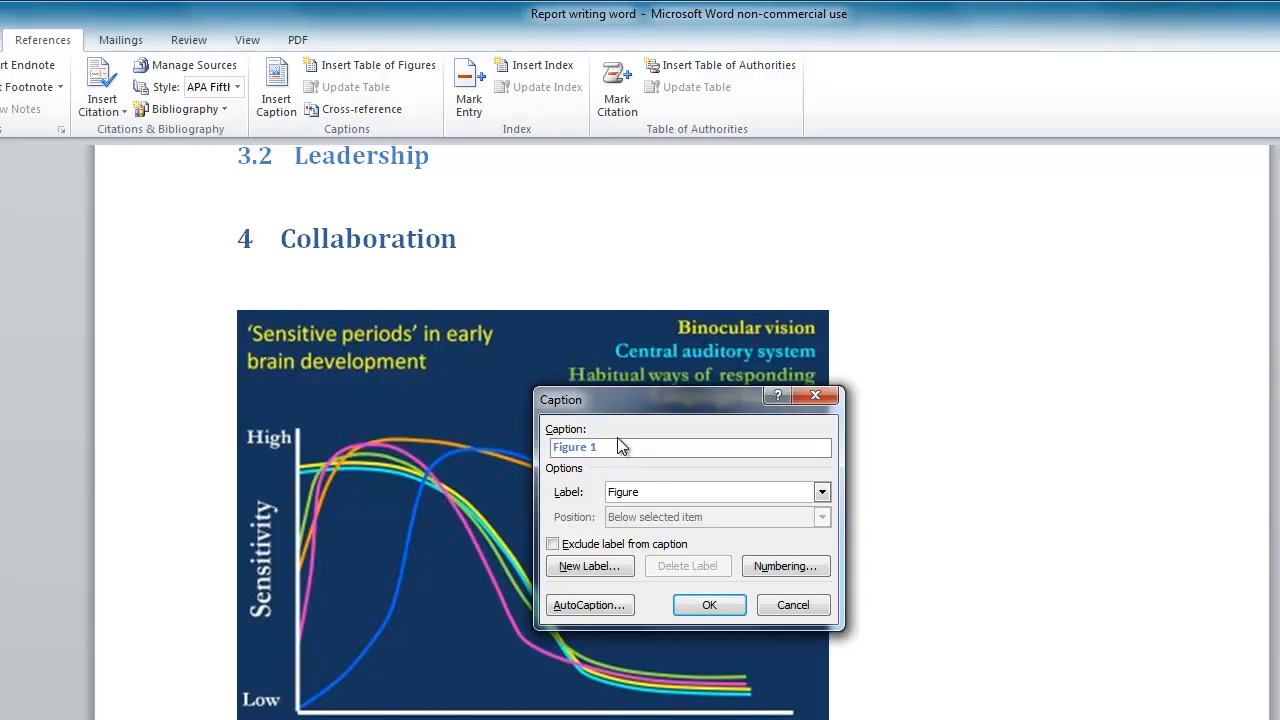
text(Se)
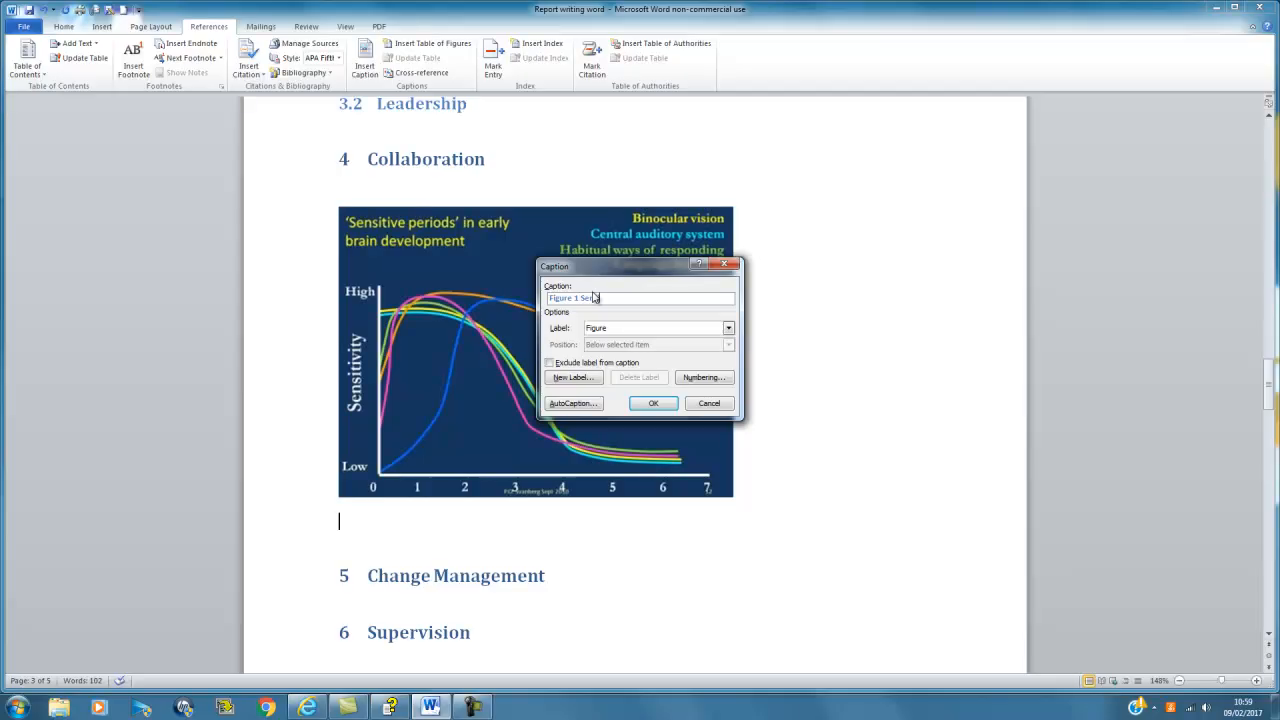
text(nsitive)
text( perio)
text(ds in)
text( early)
text( brain)
text( develop)
text(ment)
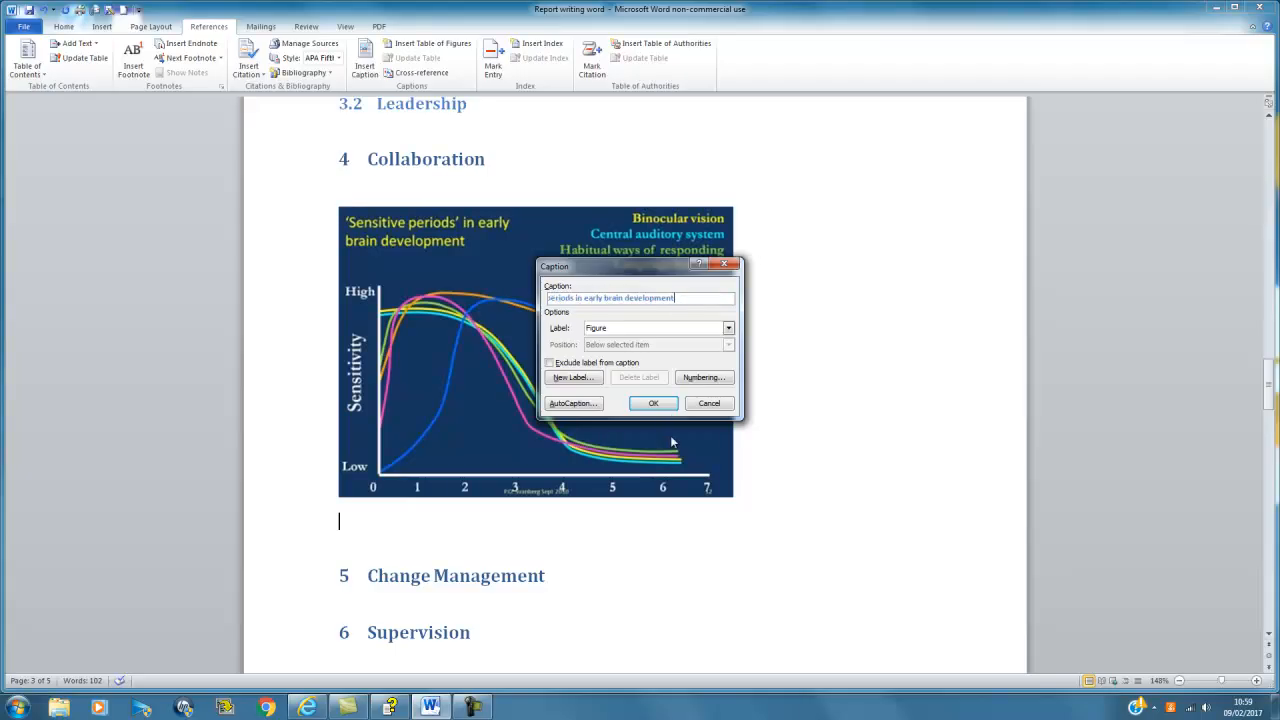
click(662, 405)
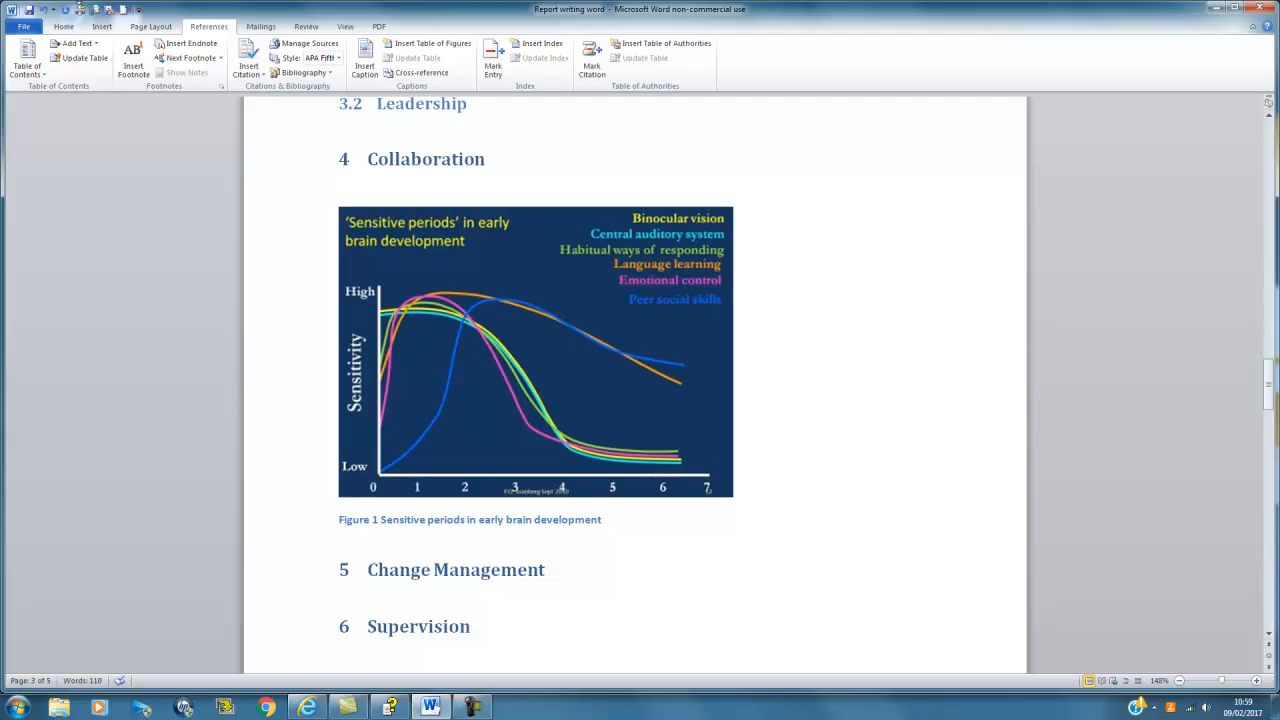
click(63, 26)
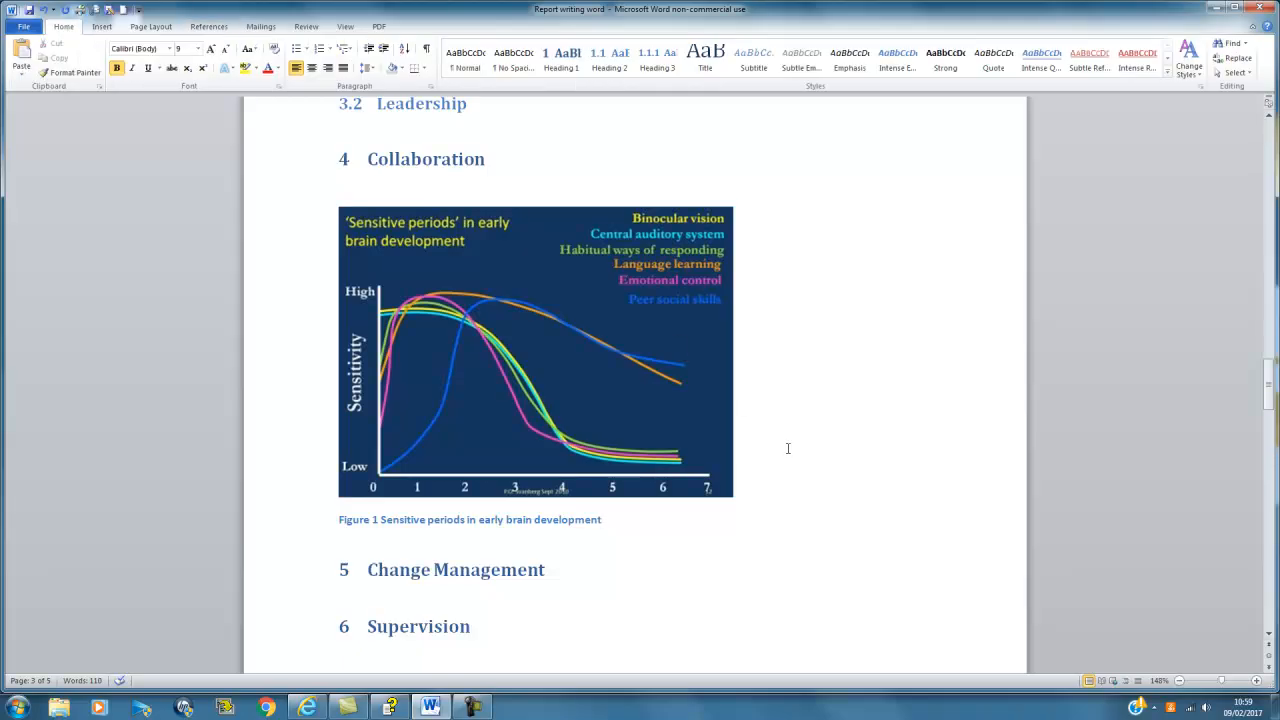
Step: Add 'Table of figures' below the contents and style it as a Heading 1
scroll(788, 448, up, 7)
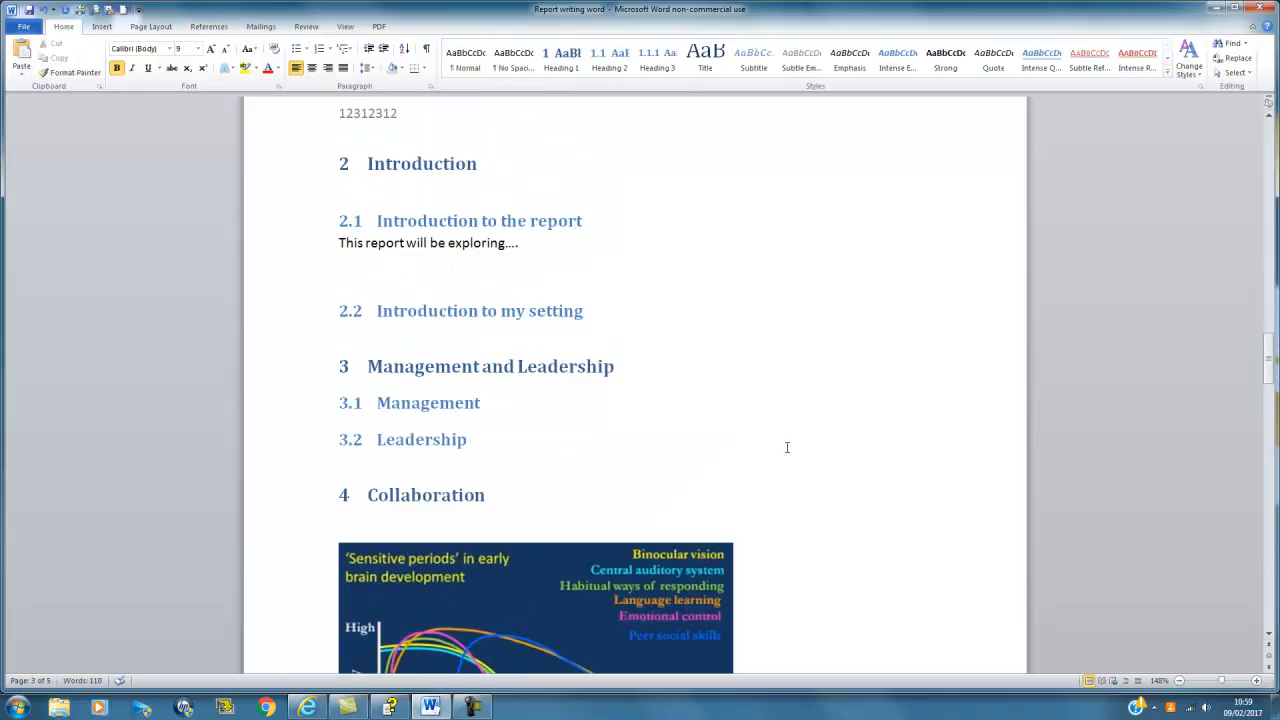
scroll(763, 435, up, 8)
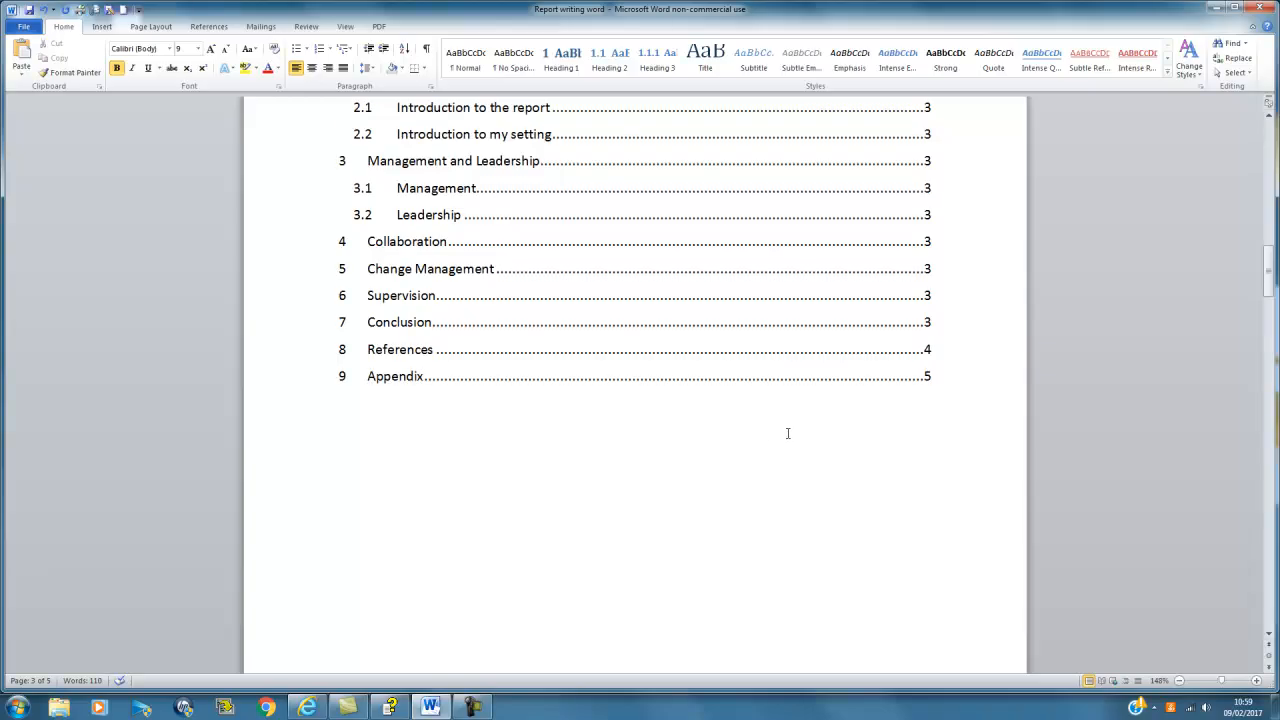
click(989, 478)
click(970, 534)
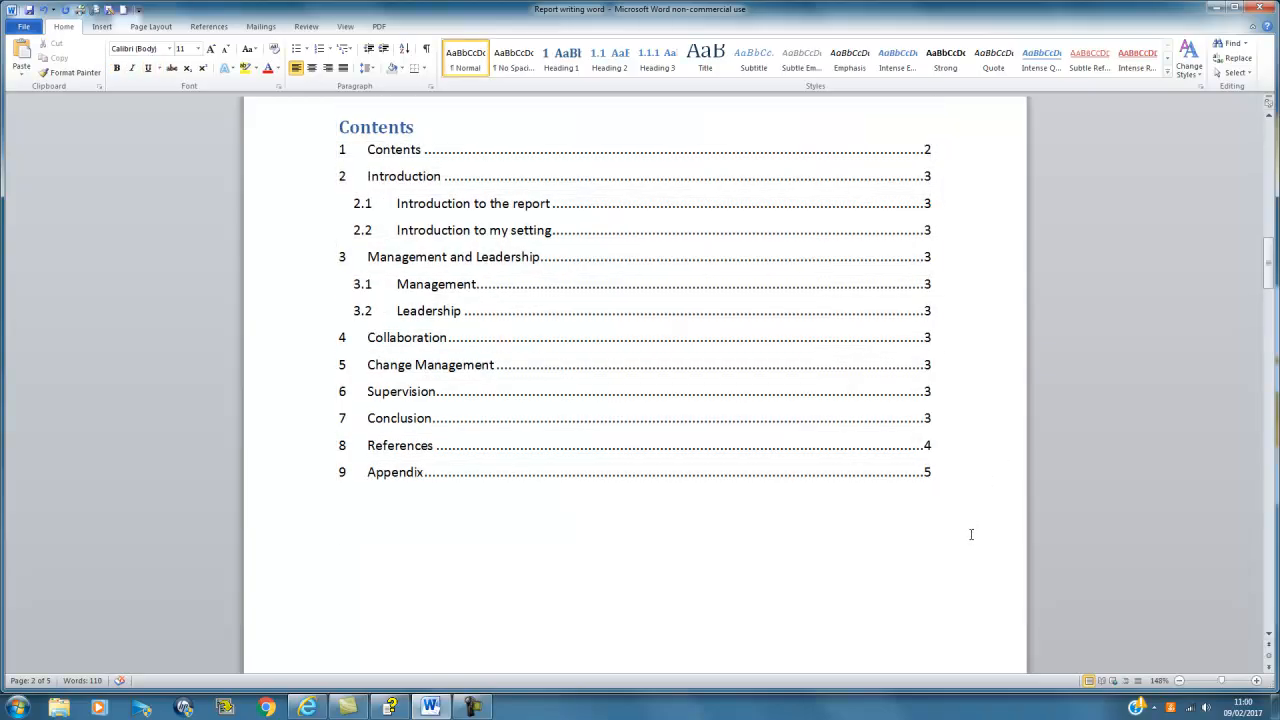
scroll(970, 534, up, 2)
scroll(970, 534, down, 1)
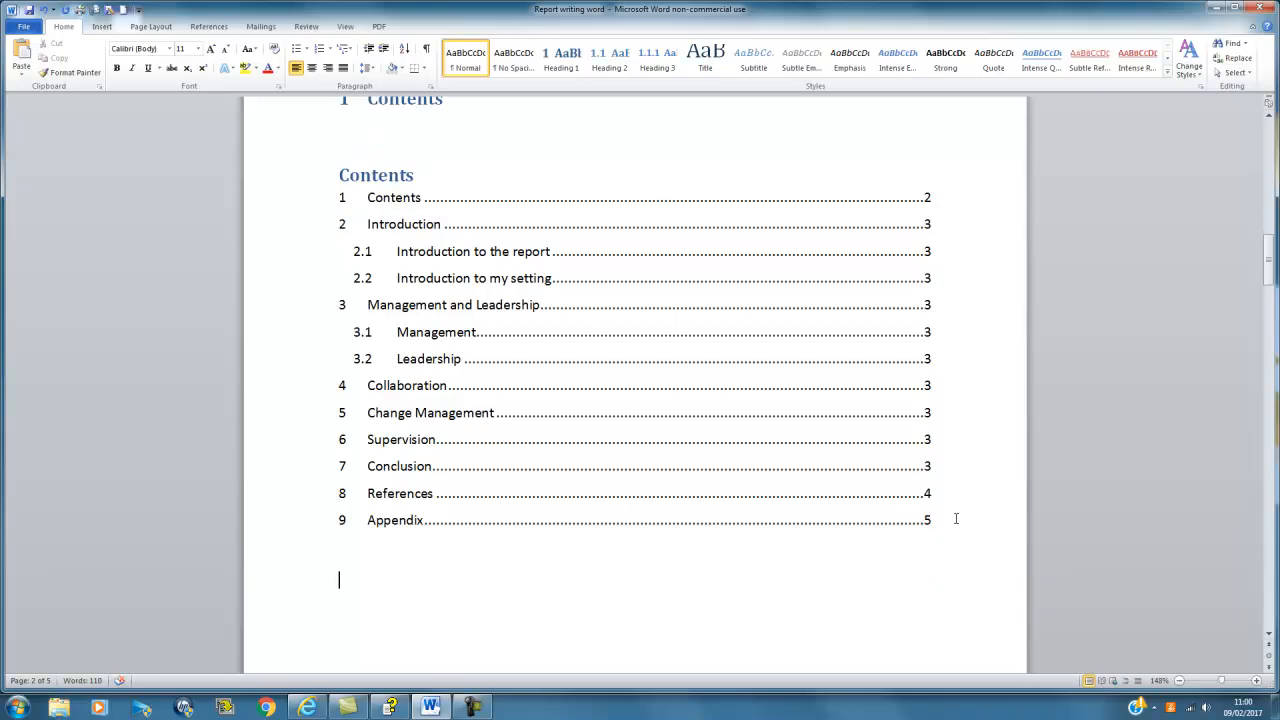
text(Table of figures)
click(744, 558)
drag(437, 579, 360, 578)
click(490, 606)
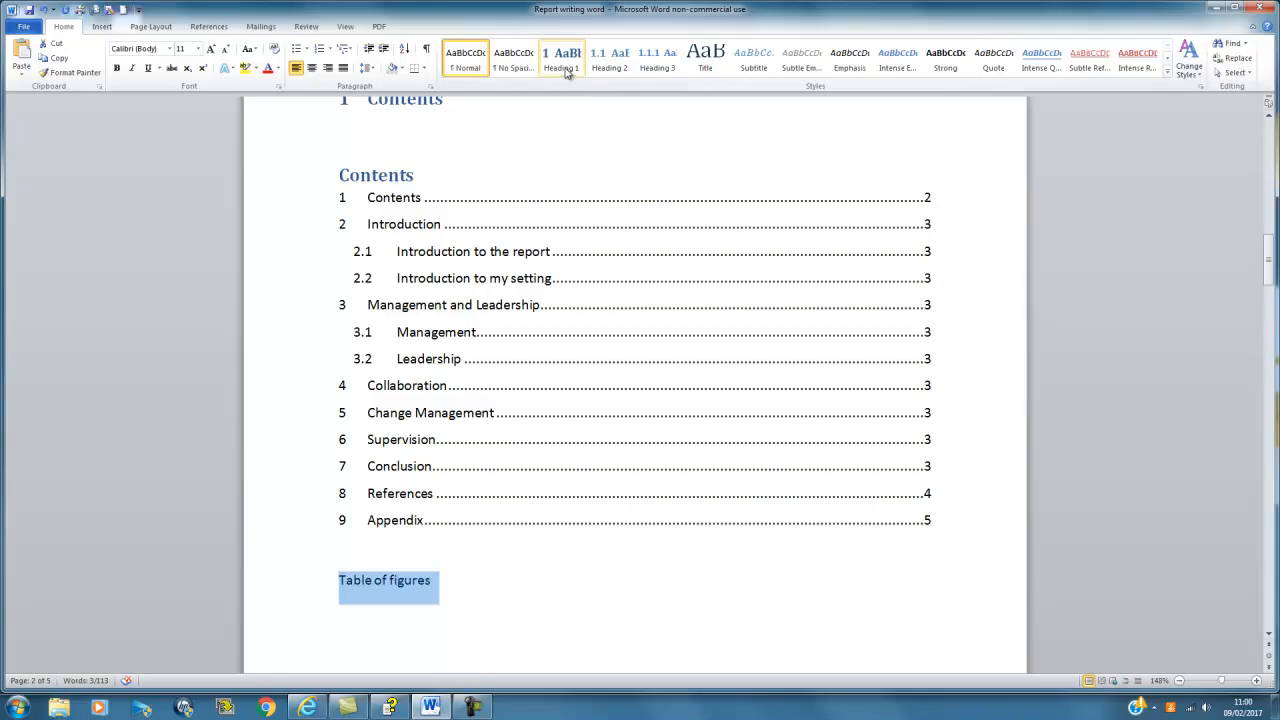
click(563, 70)
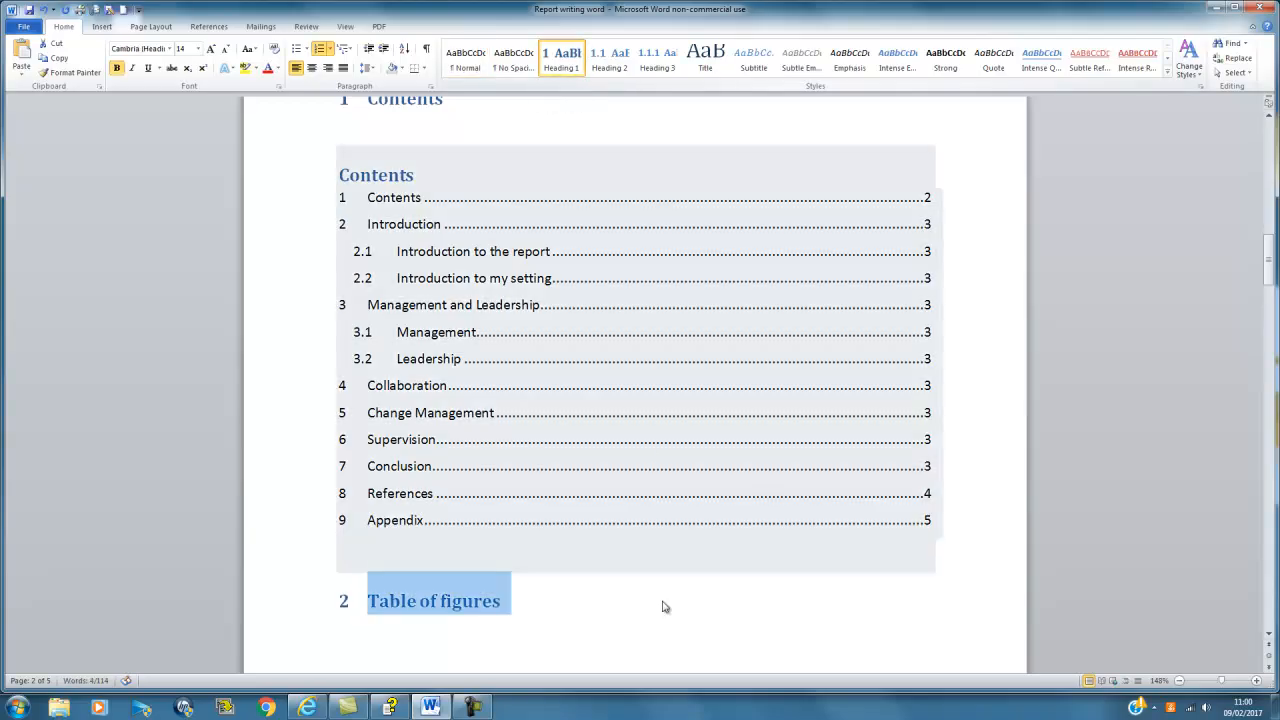
Step: Insert a page break after the Table of figures heading so the Introduction starts a new page
click(528, 617)
key(ctrl+Return)
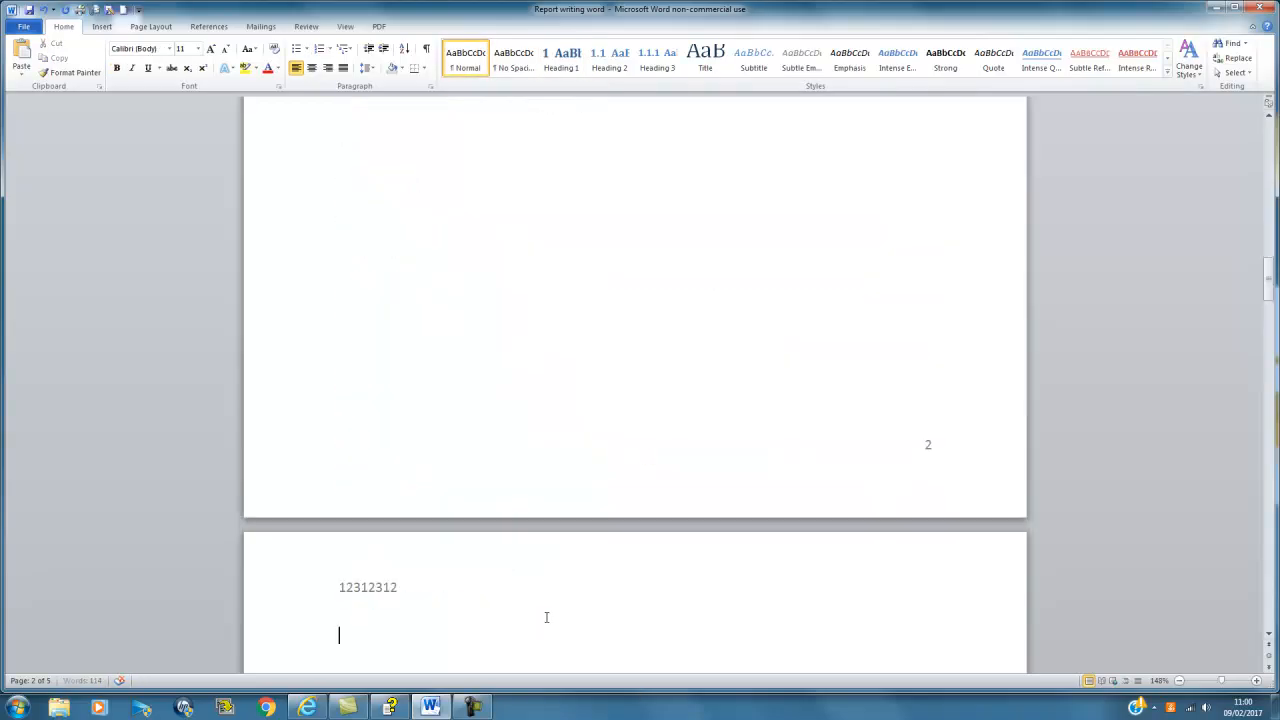
scroll(547, 618, up, 1)
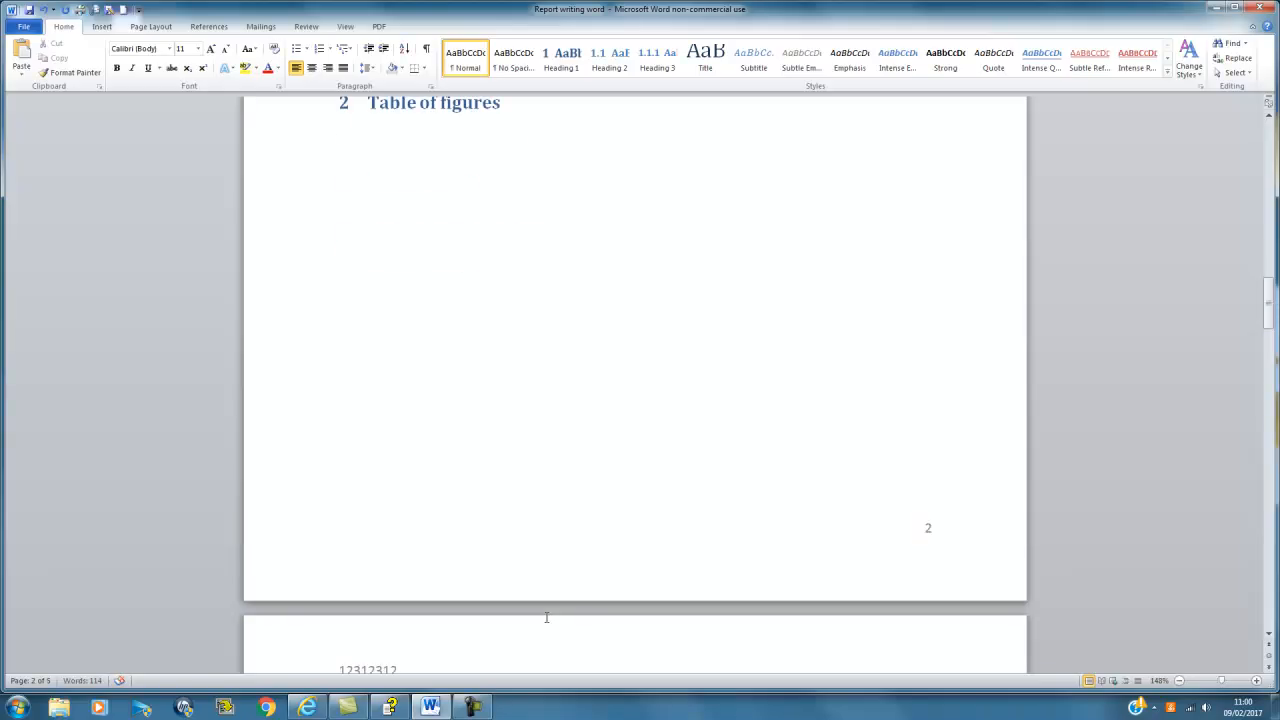
key(BackSpace)
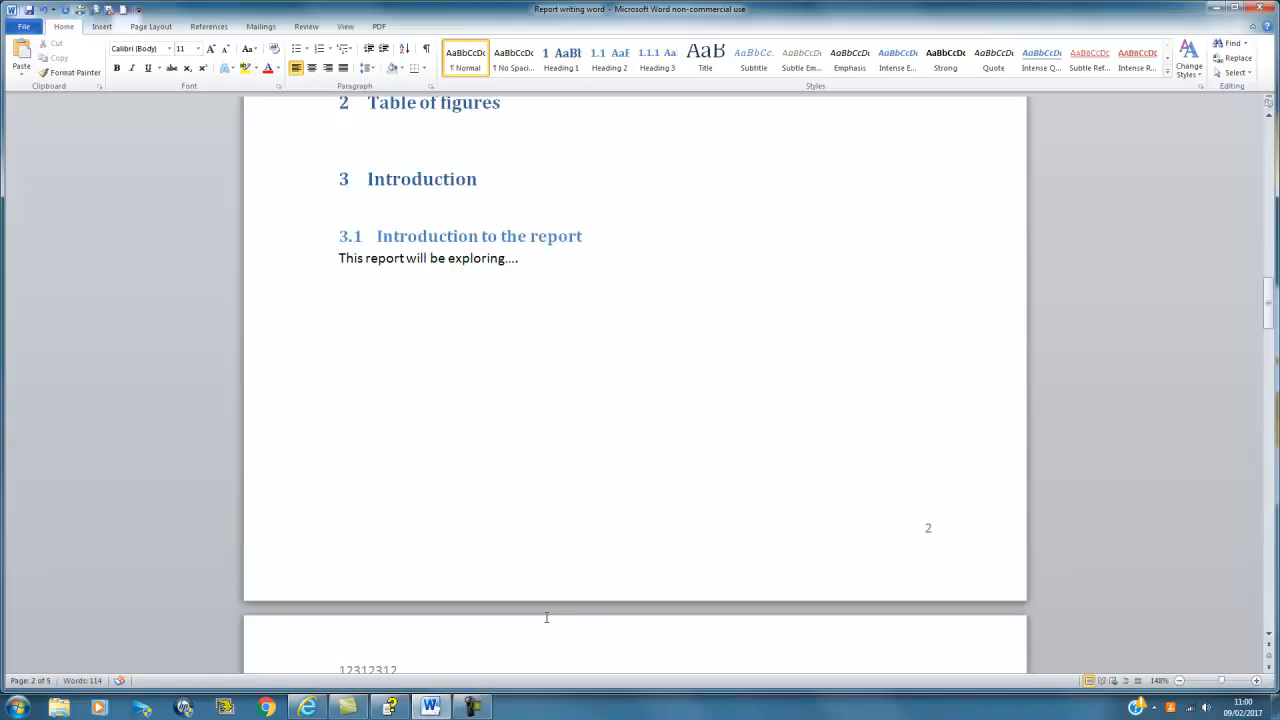
key(Return)
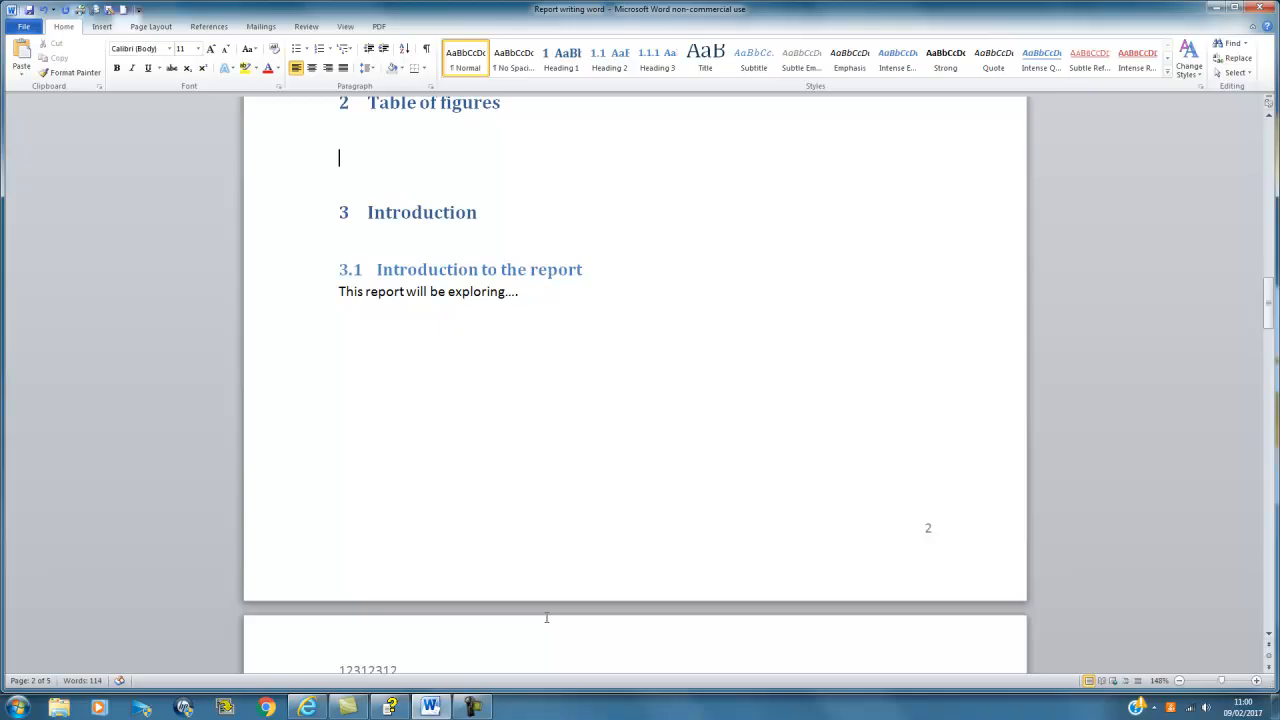
click(102, 26)
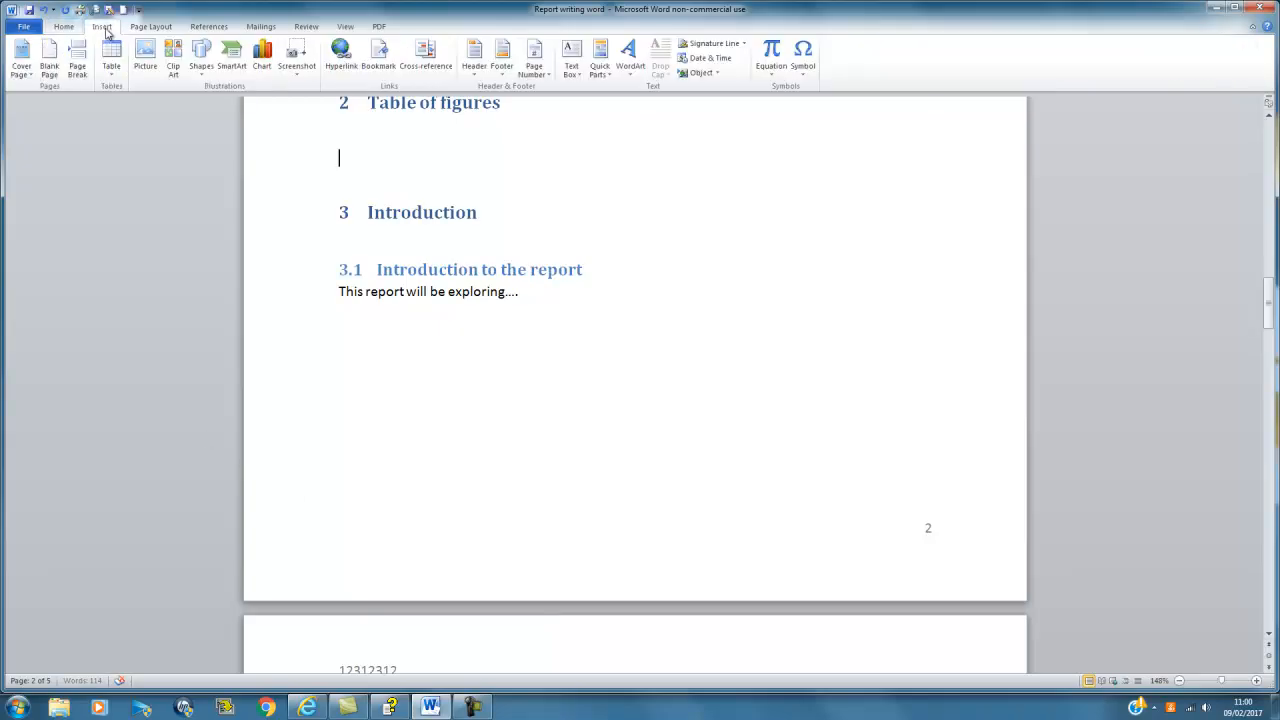
click(88, 58)
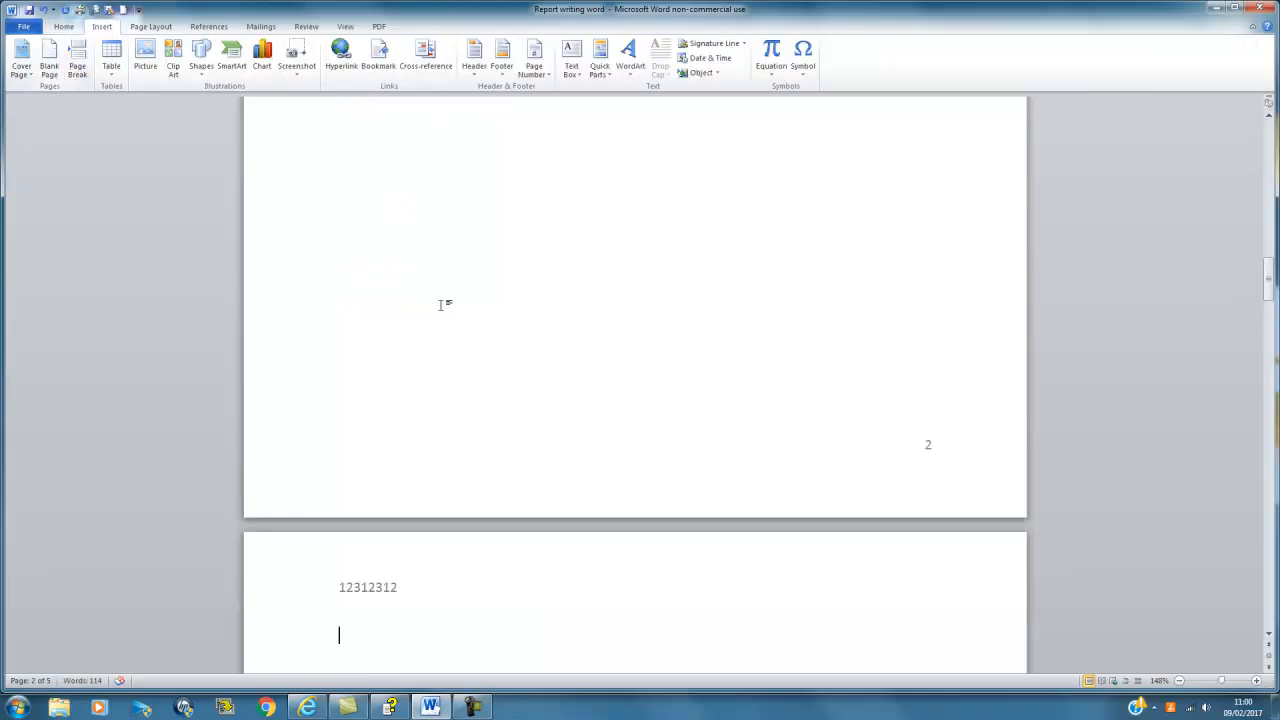
scroll(580, 406, up, 3)
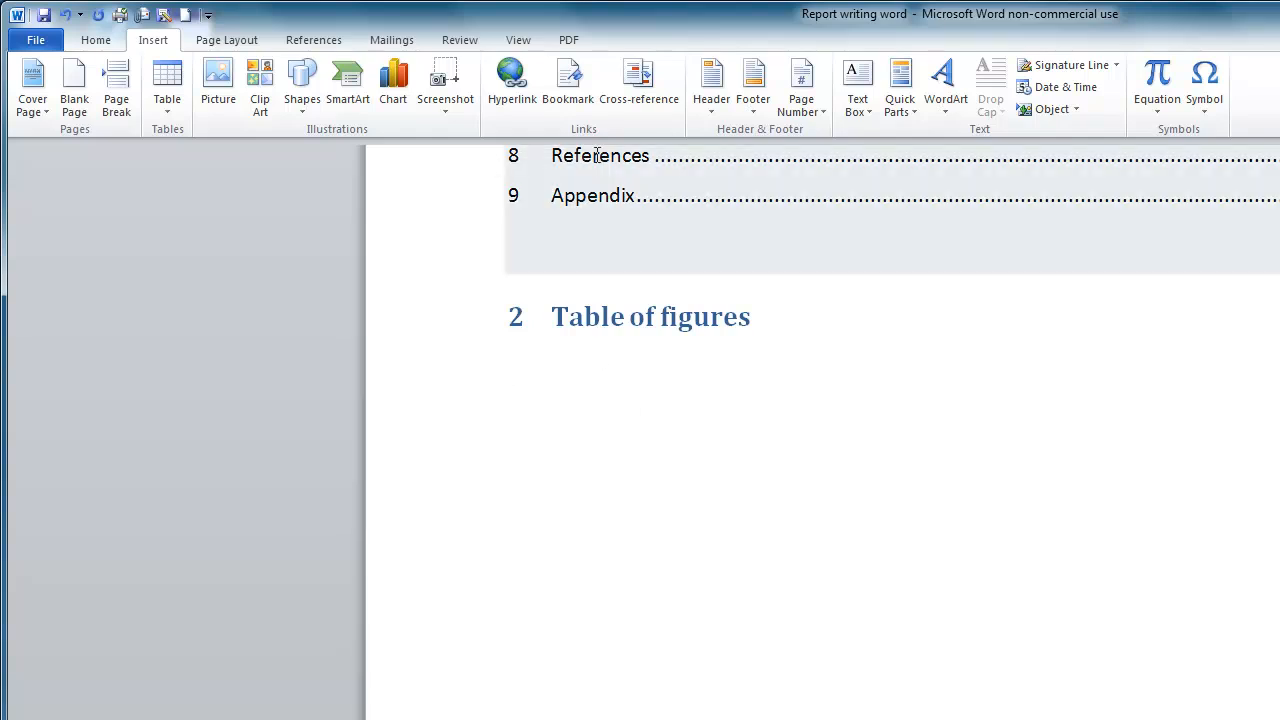
Step: Insert a table of figures with default settings, listing Figure 1 on page 3
click(335, 40)
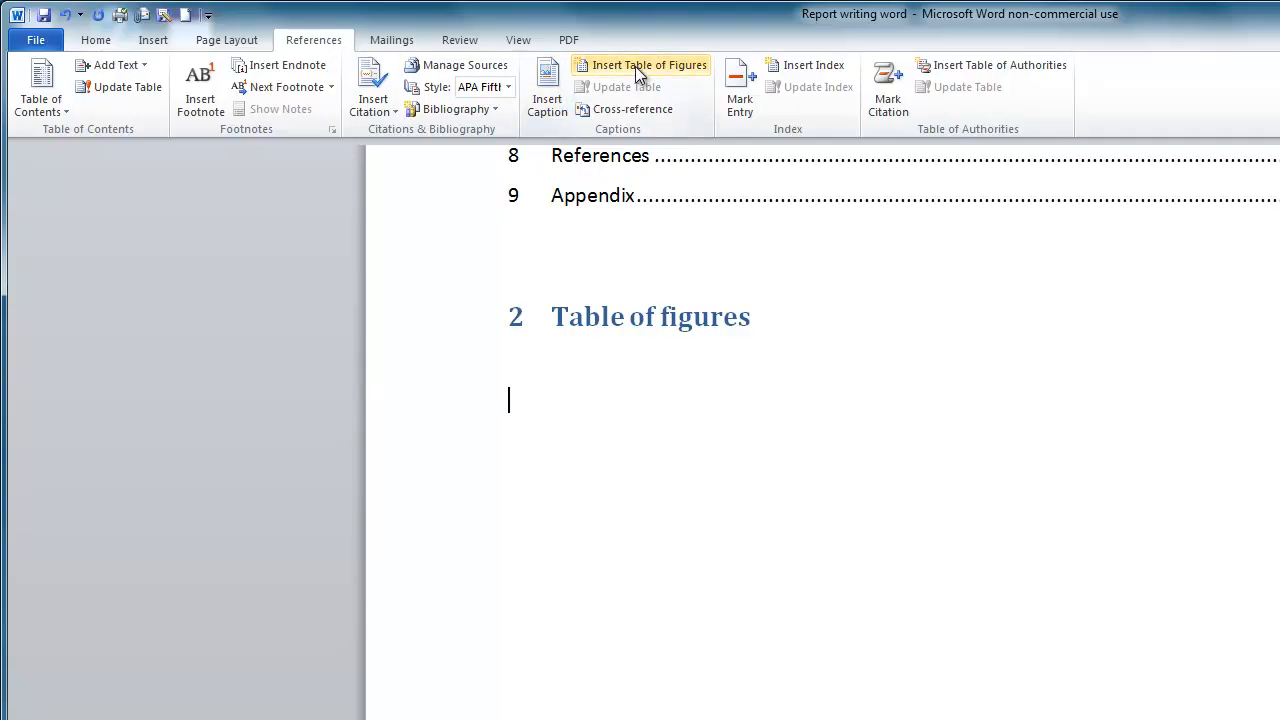
click(635, 65)
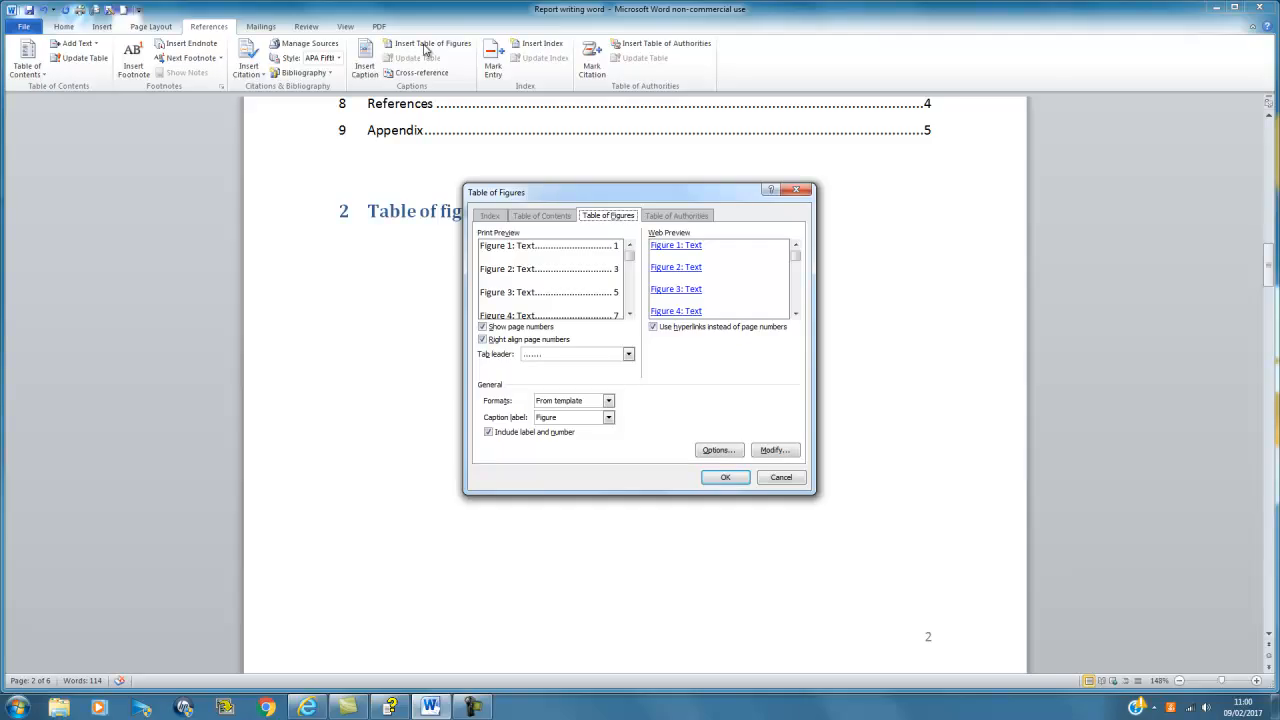
click(722, 478)
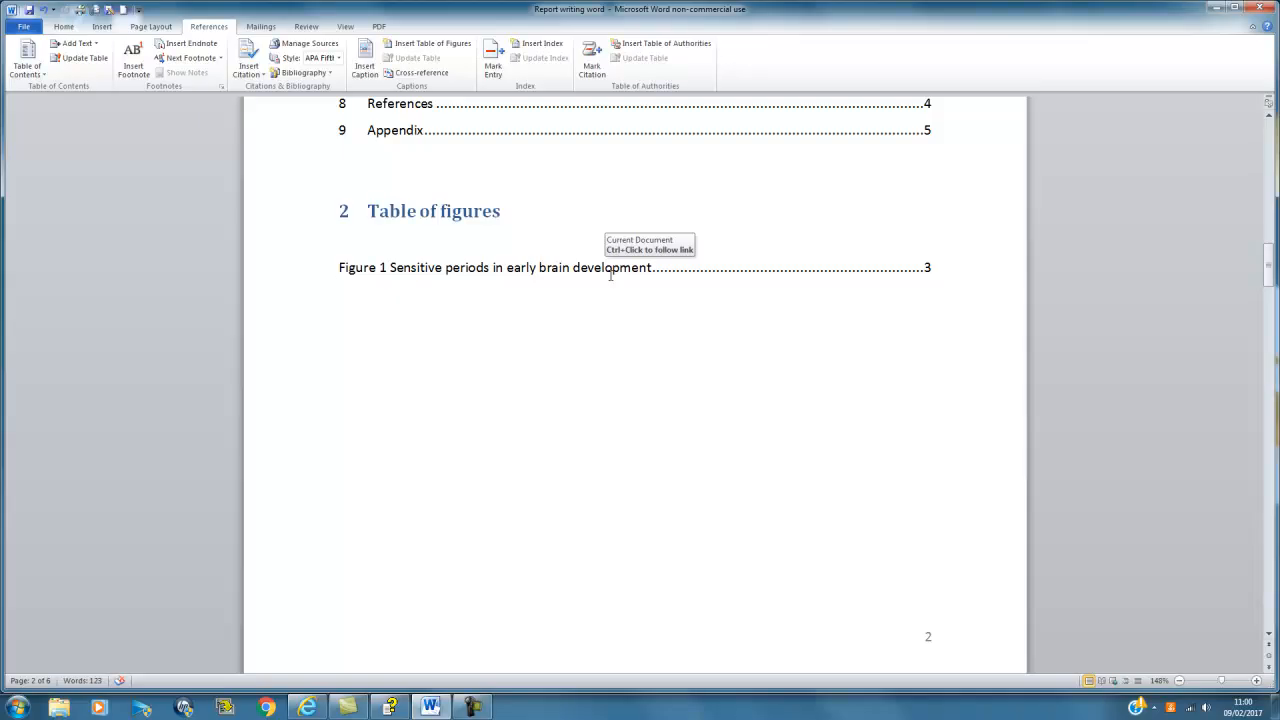
scroll(505, 213, up, 5)
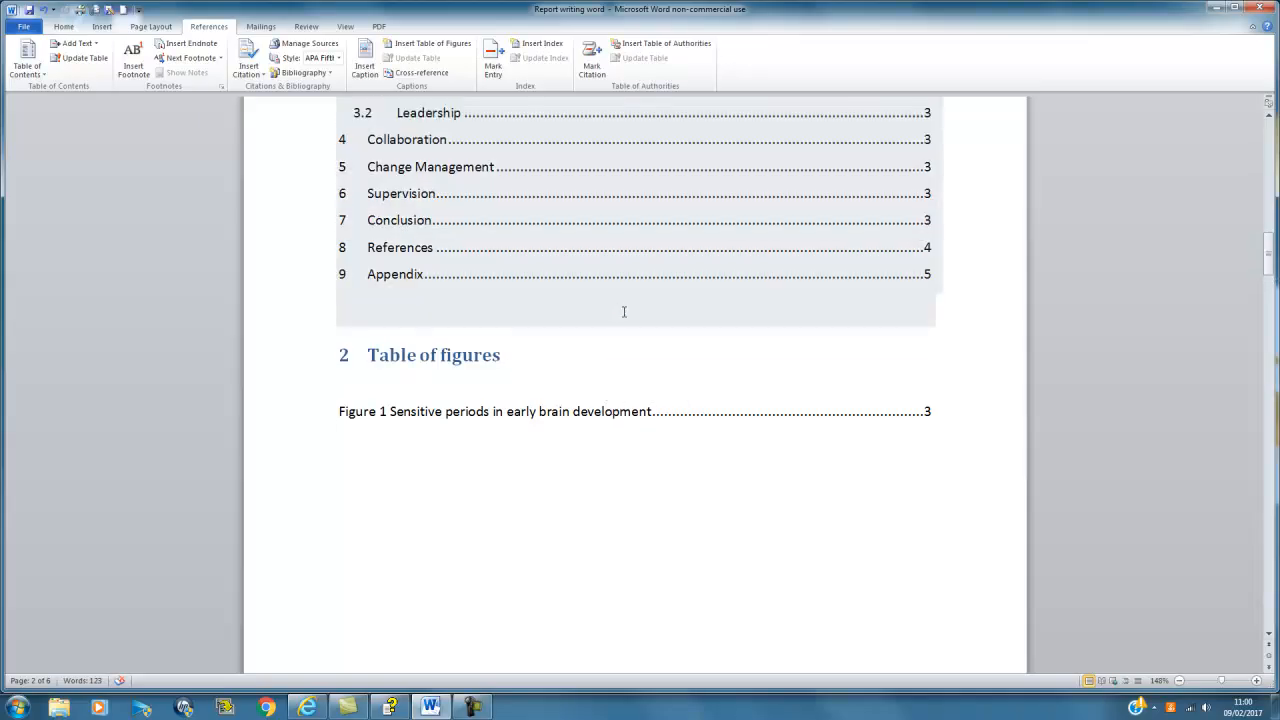
scroll(606, 237, up, 2)
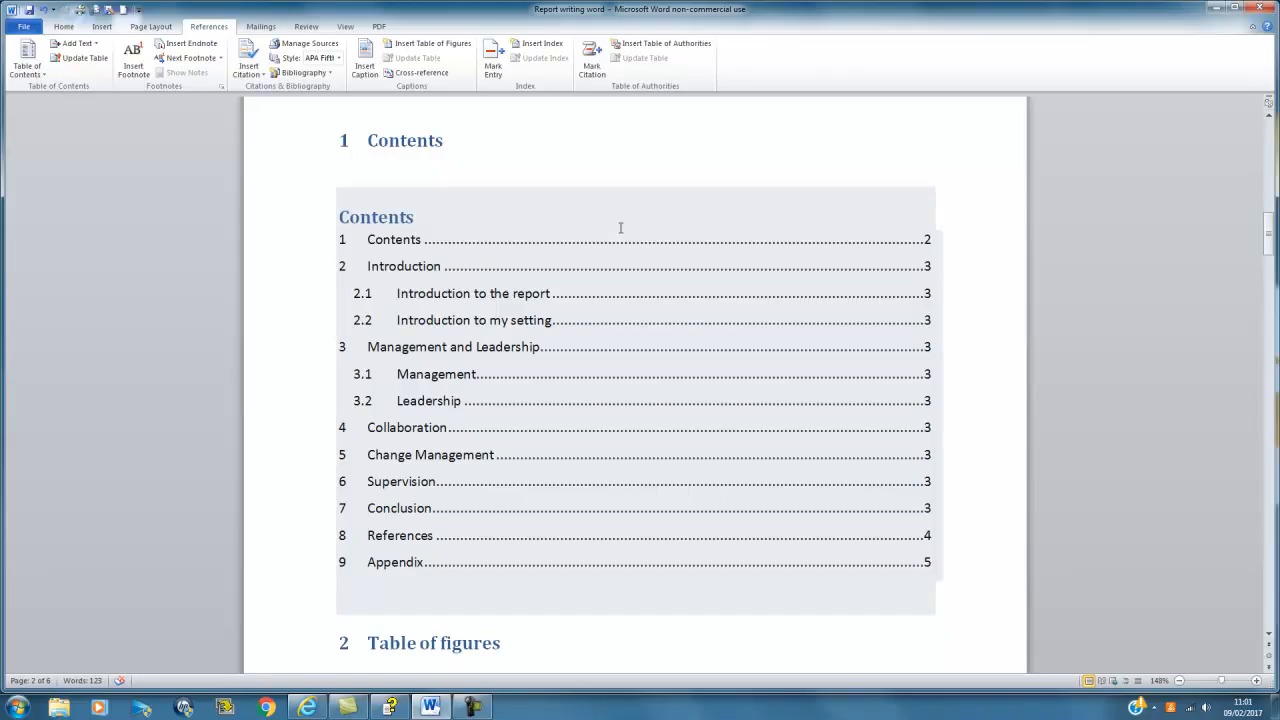
Step: Update the entire table of contents so it lists 2 Table of figures through 10 Appendix on page 6
right_click(620, 230)
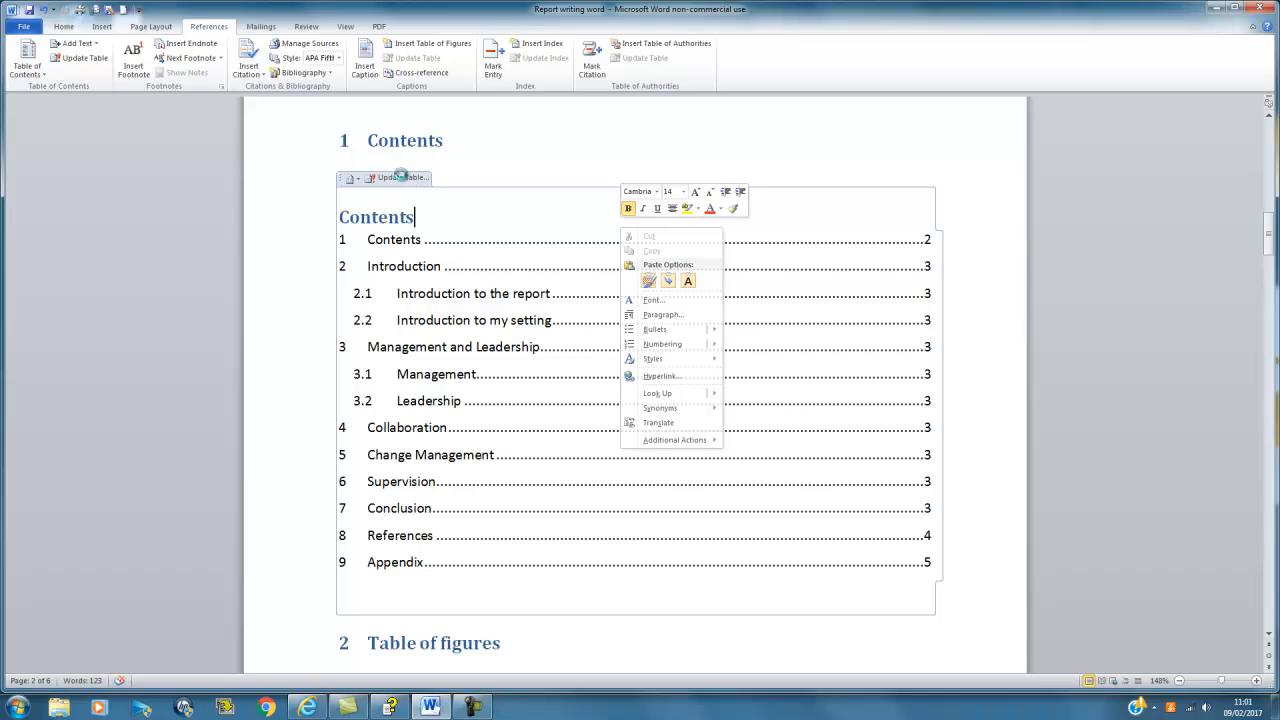
click(408, 177)
click(601, 354)
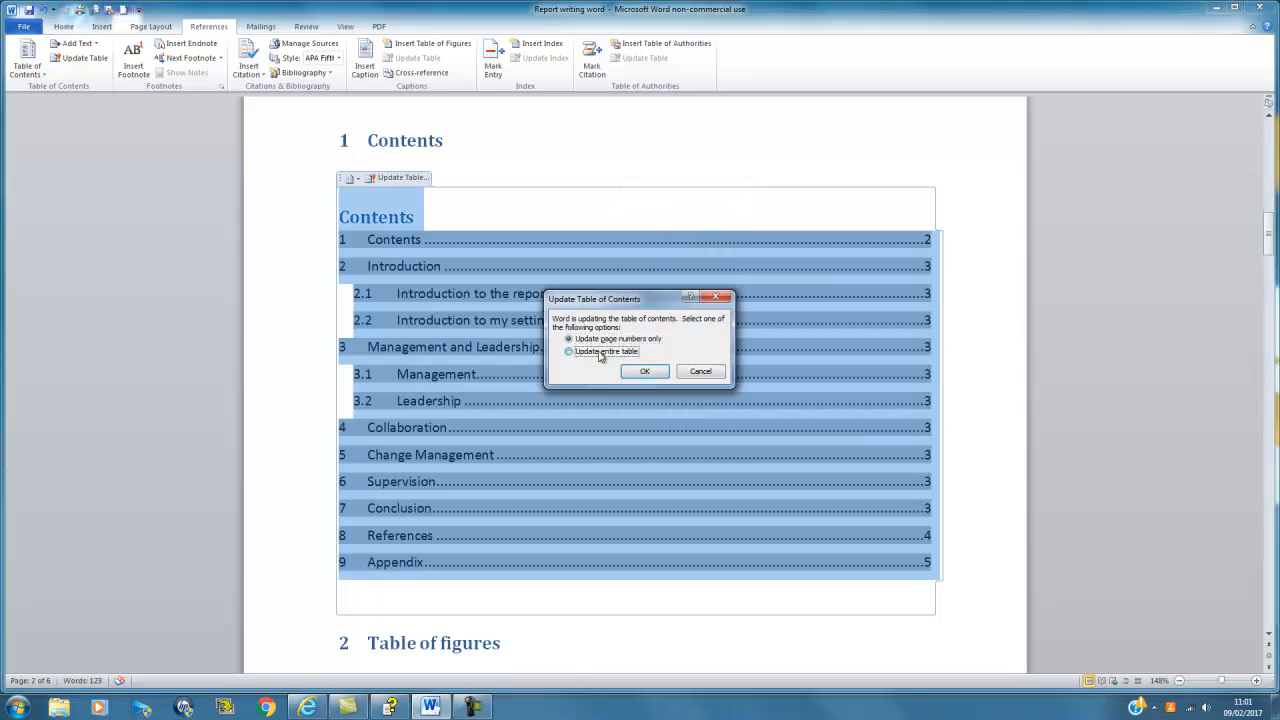
click(634, 369)
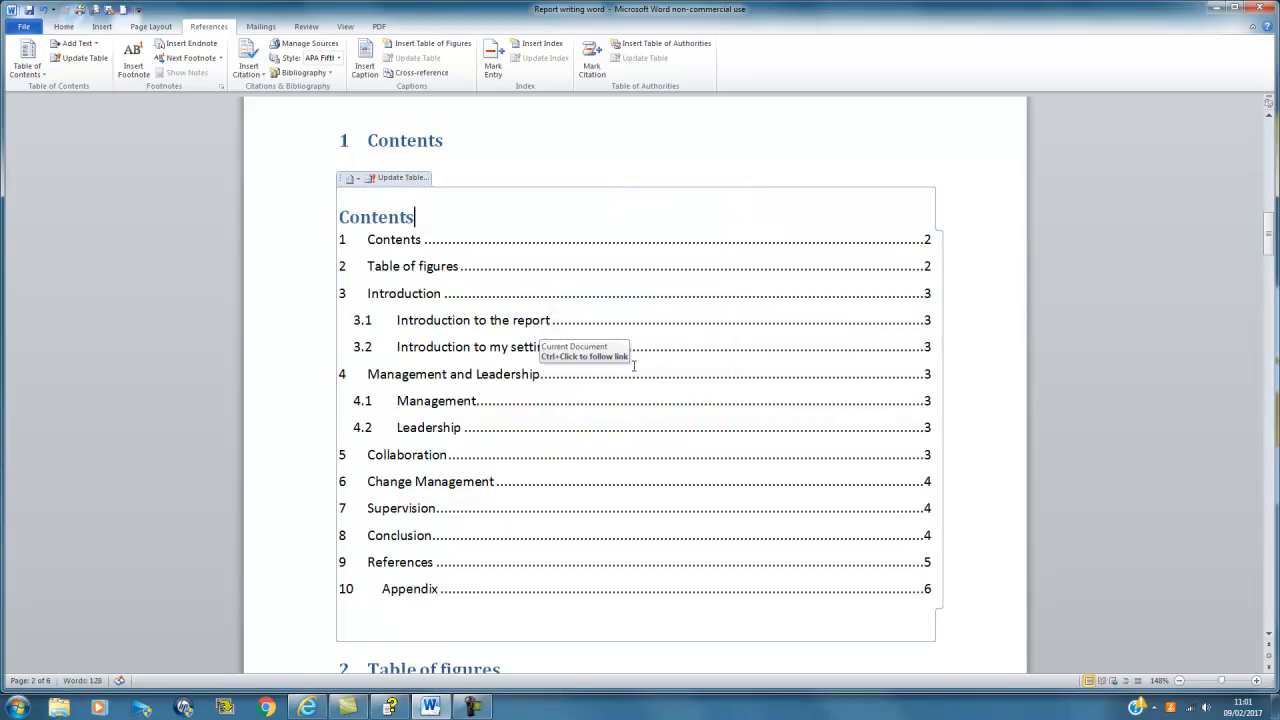
click(972, 349)
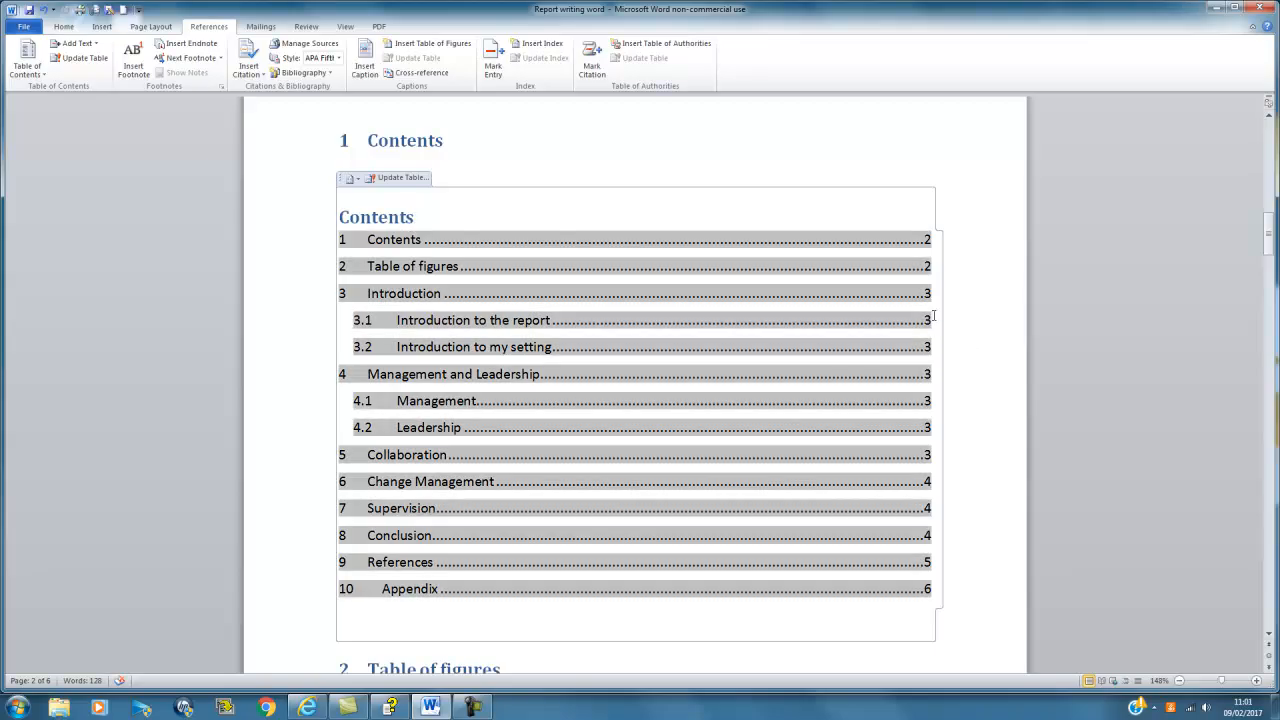
click(953, 648)
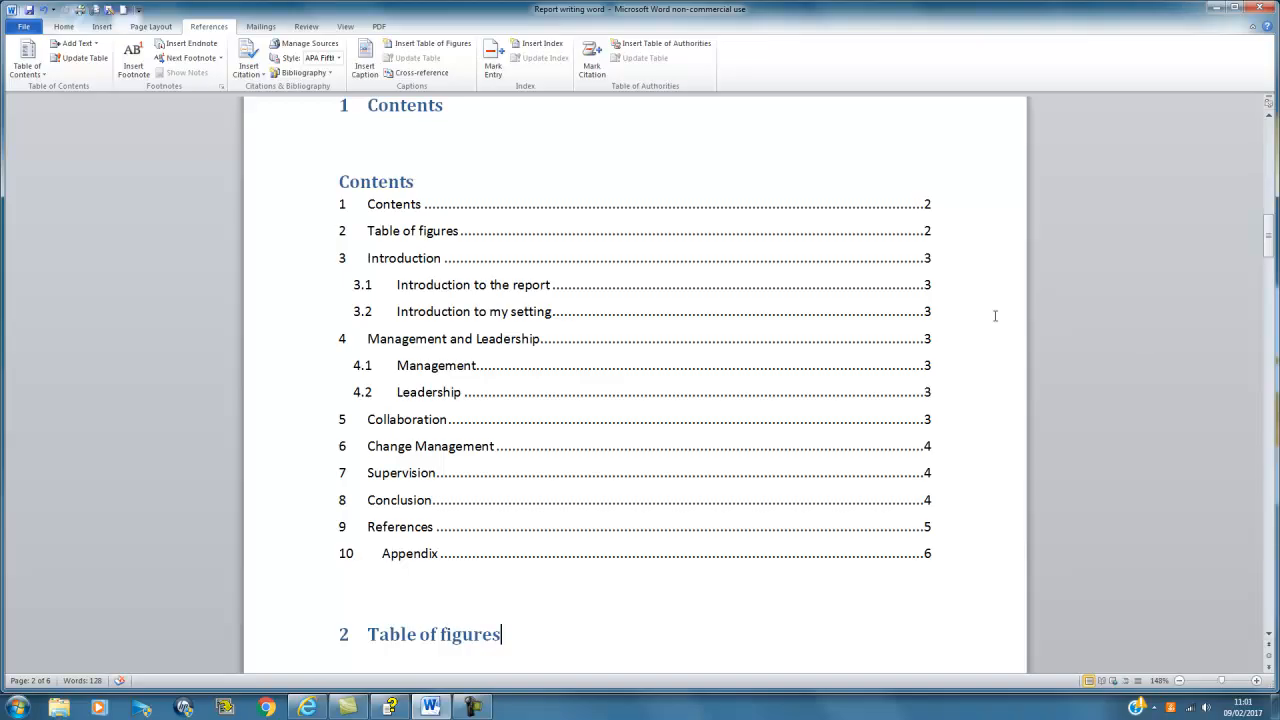
scroll(995, 312, down, 3)
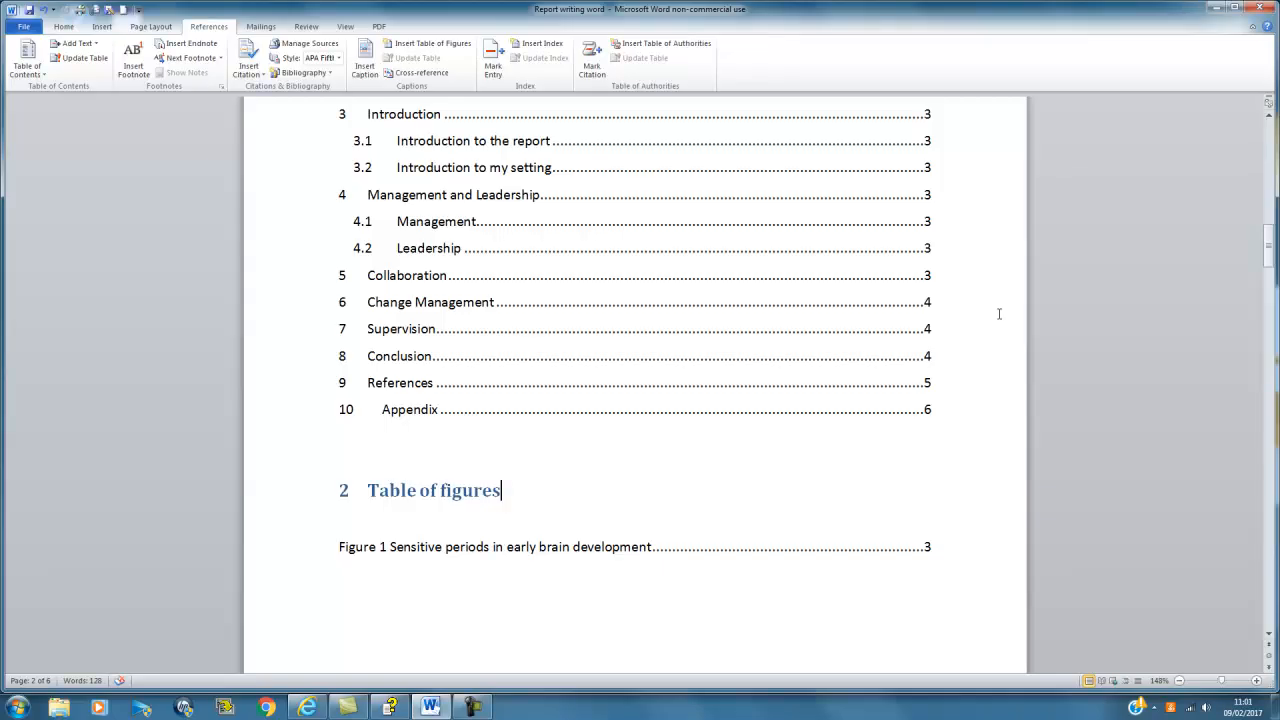
scroll(998, 314, down, 10)
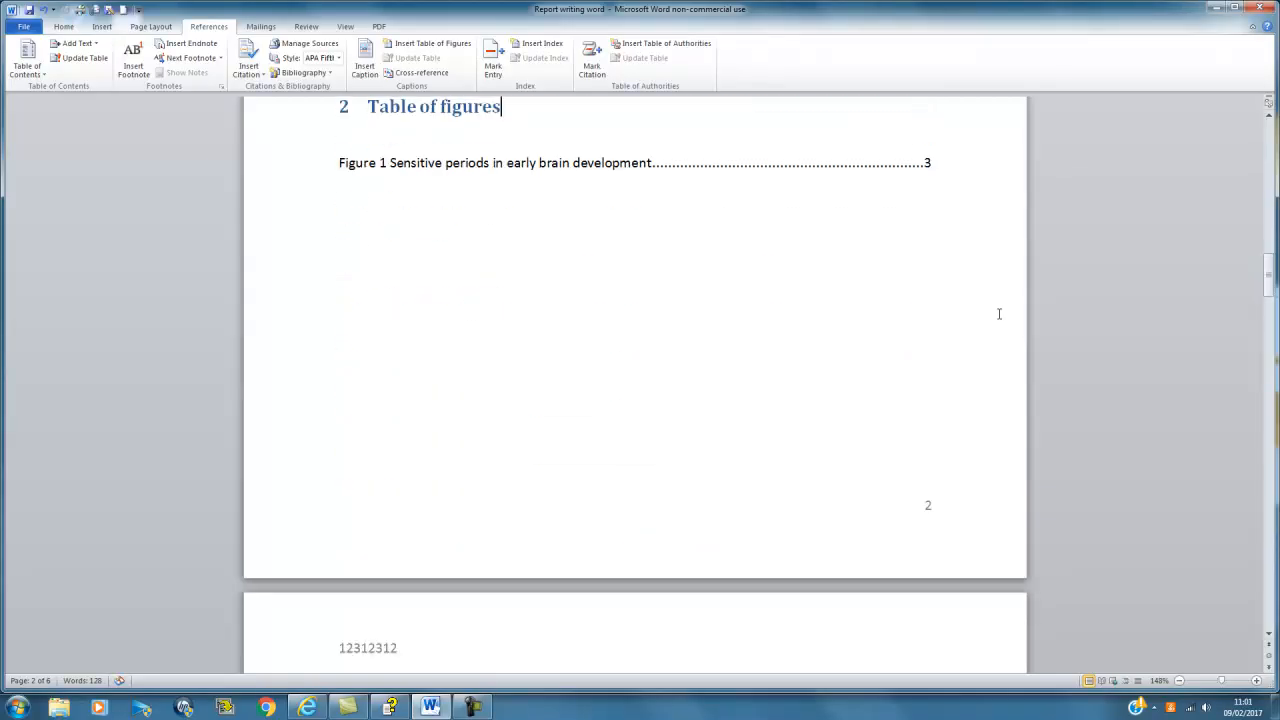
scroll(1000, 316, down, 4)
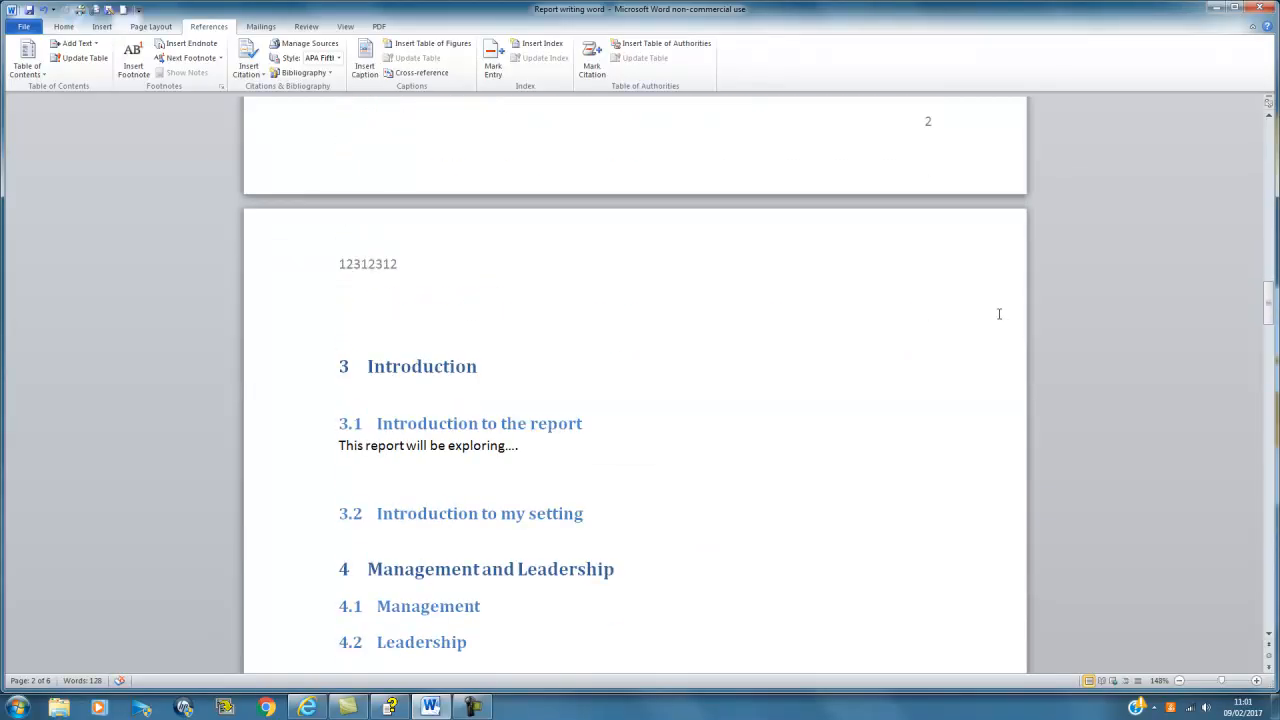
scroll(998, 314, up, 7)
scroll(998, 314, up, 12)
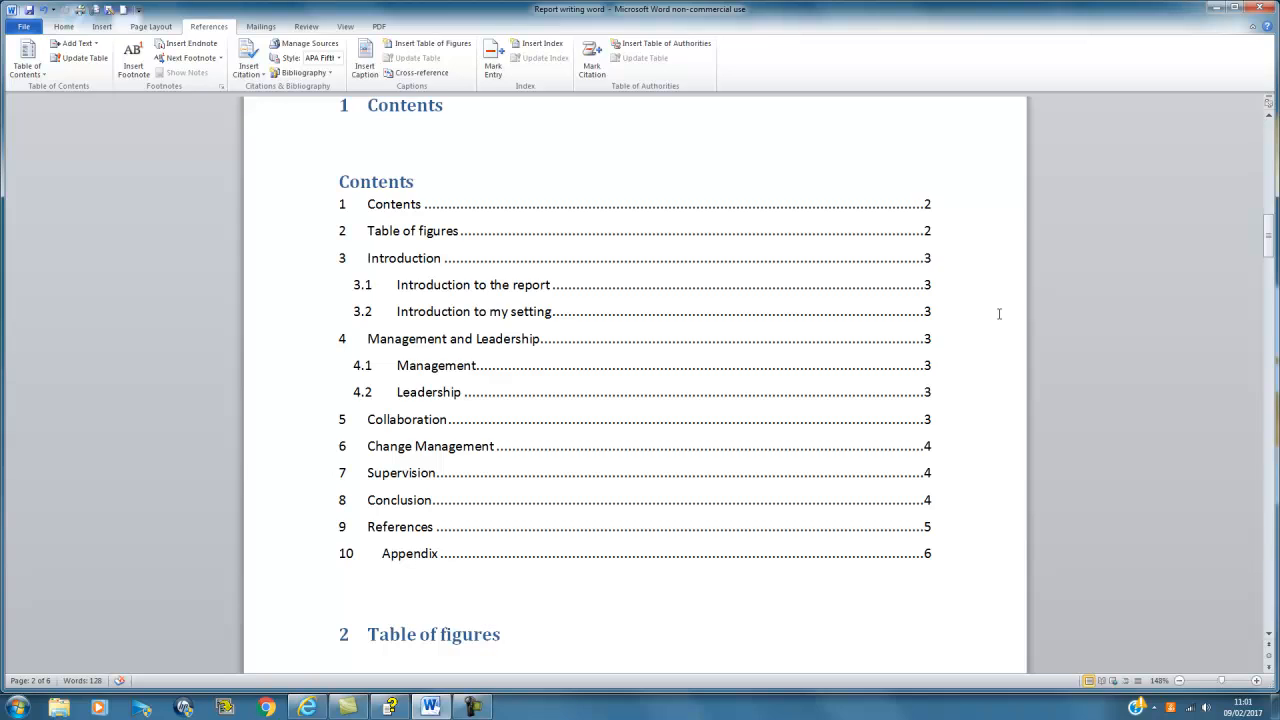
scroll(999, 313, up, 15)
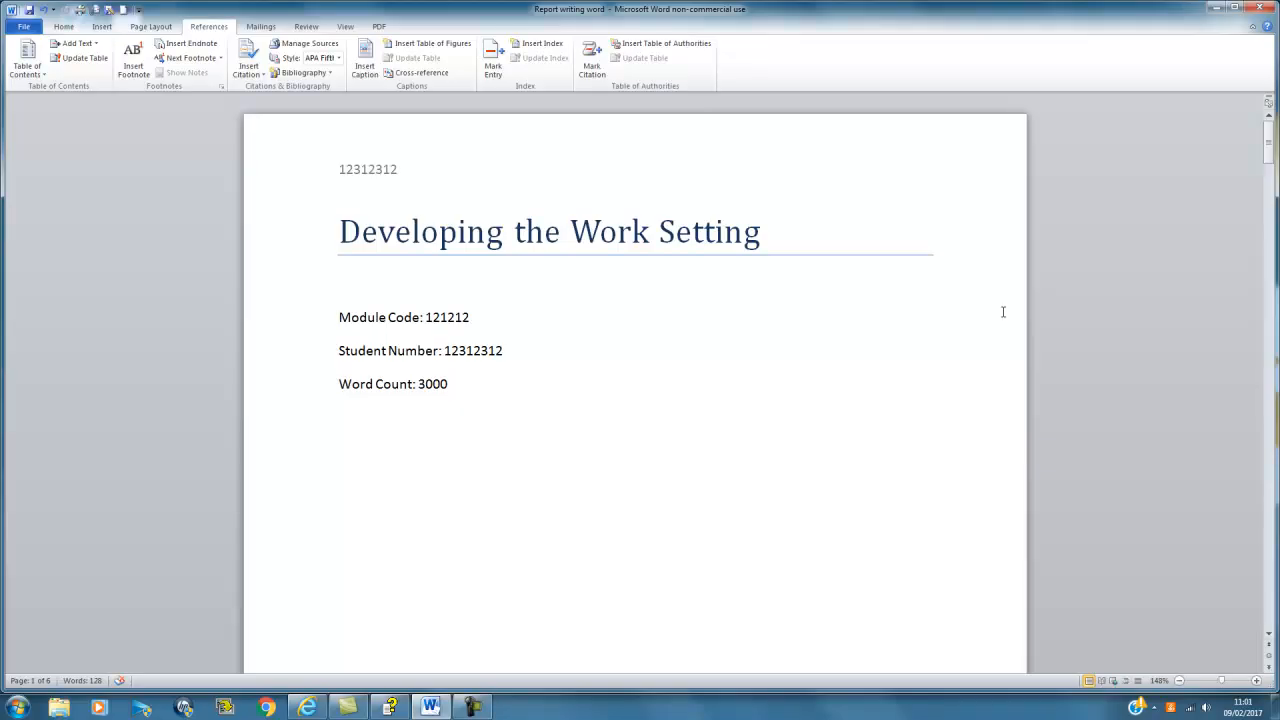
scroll(1003, 312, down, 15)
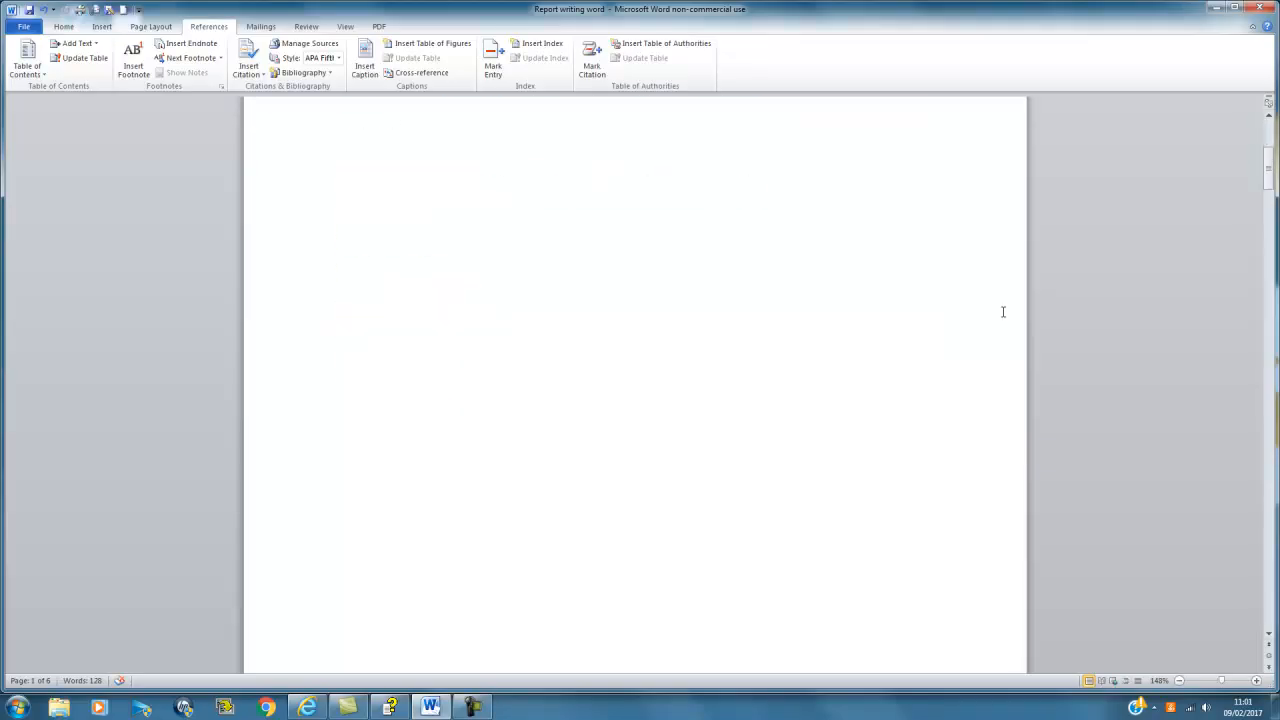
click(430, 422)
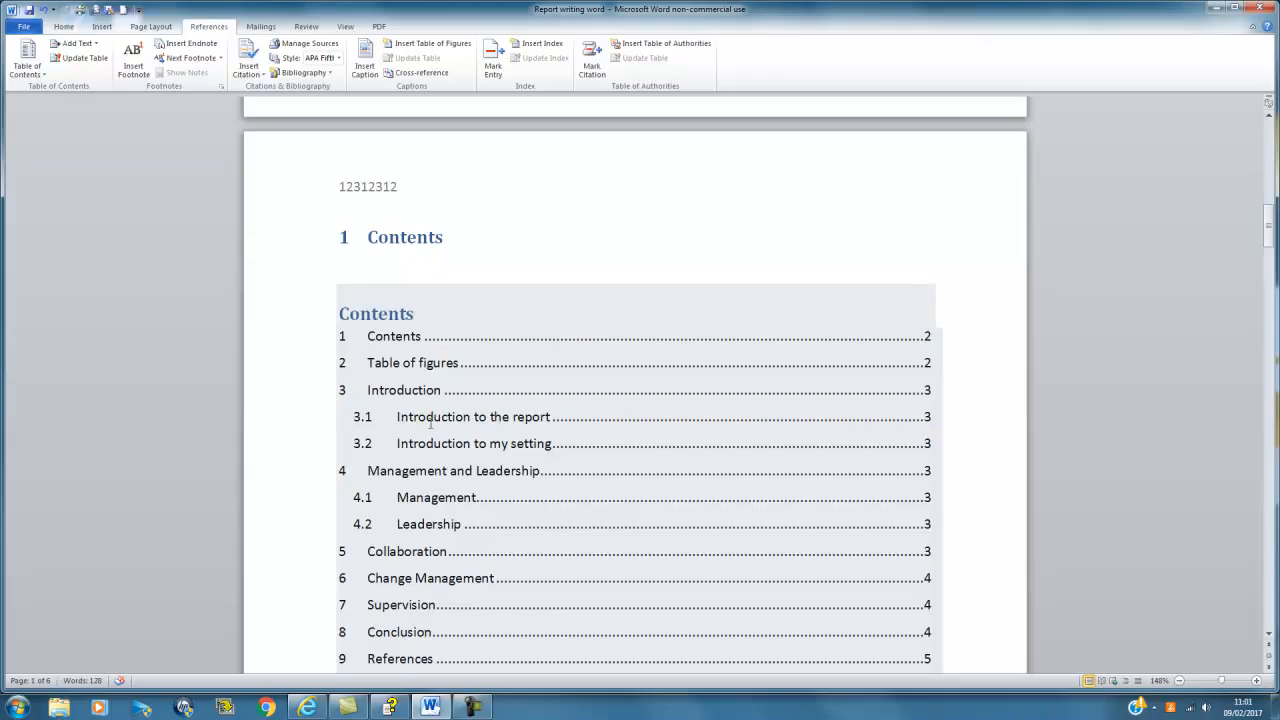